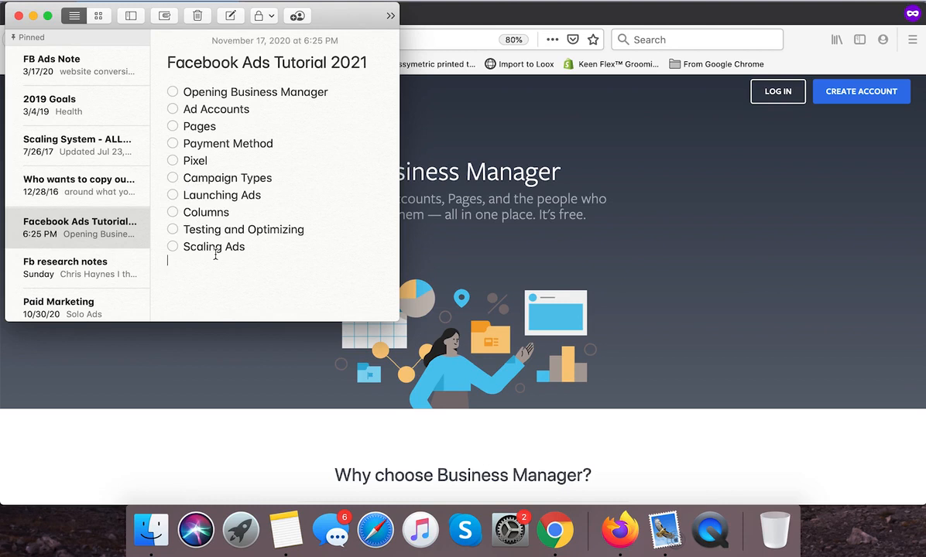
Bring the Business Manager overview page forward, look at its Facebook login form, and leave the form without logging in.
click(648, 190)
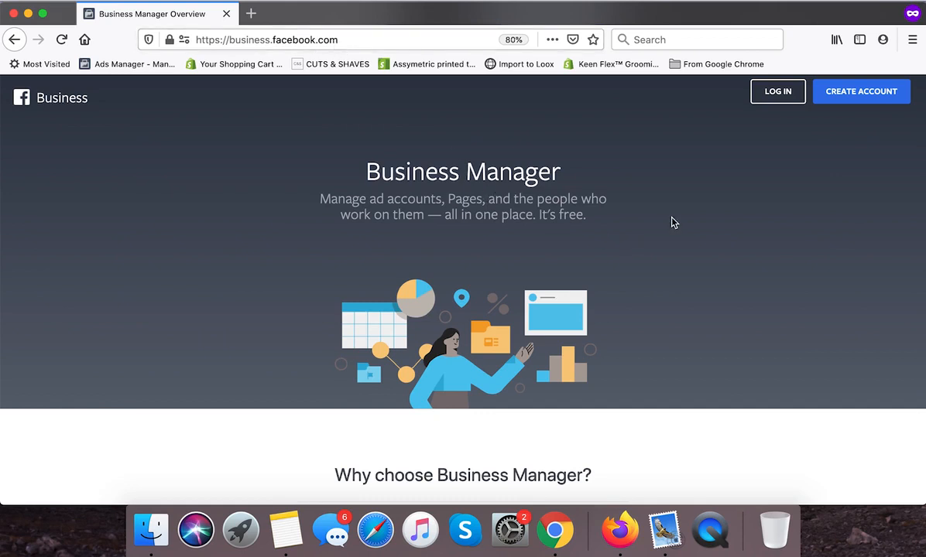
click(779, 97)
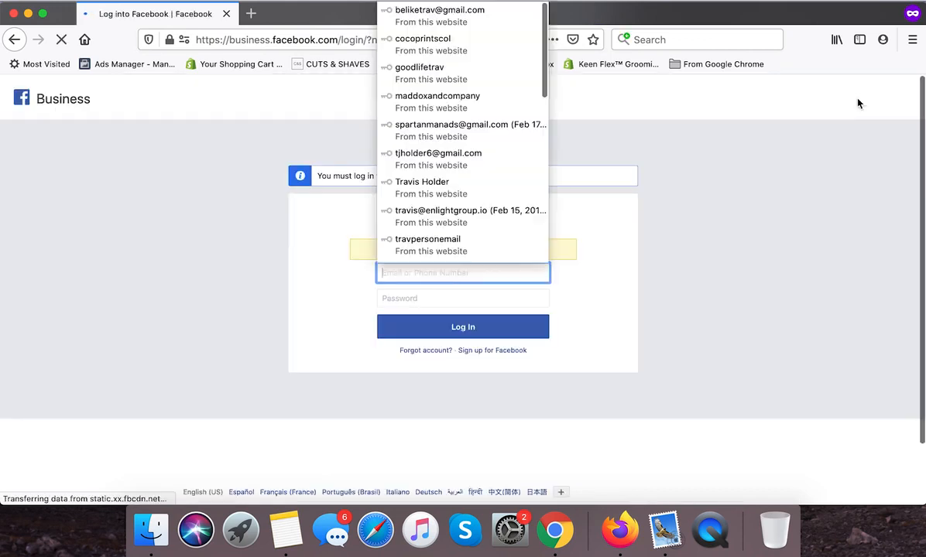
click(237, 200)
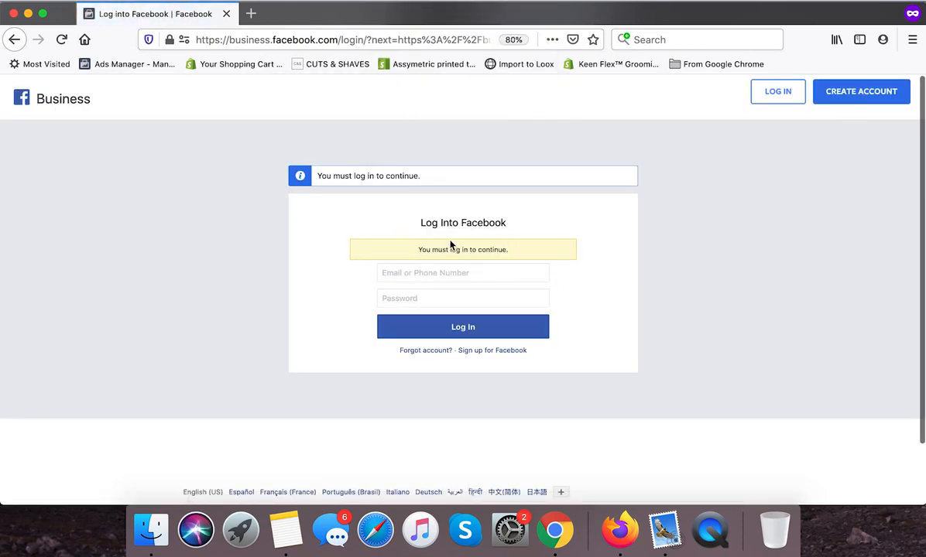
click(399, 275)
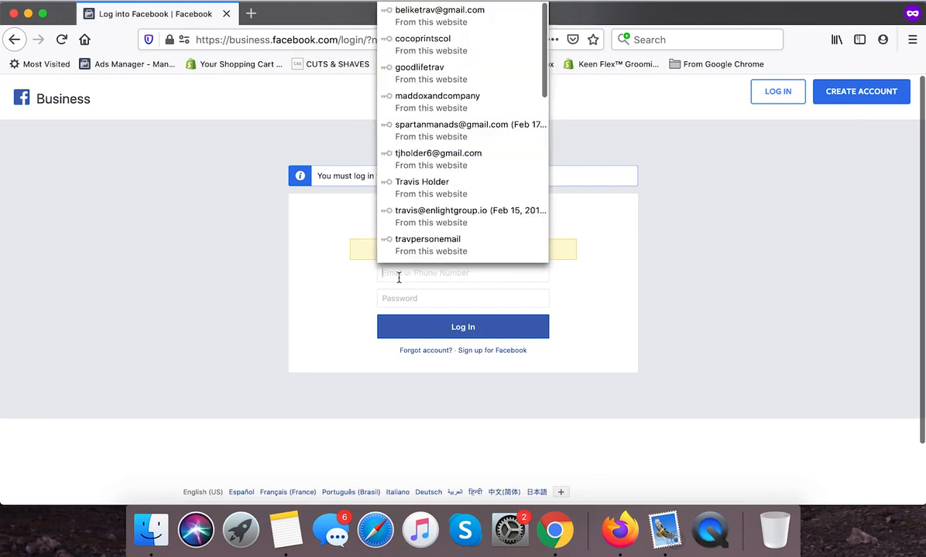
click(194, 171)
click(15, 40)
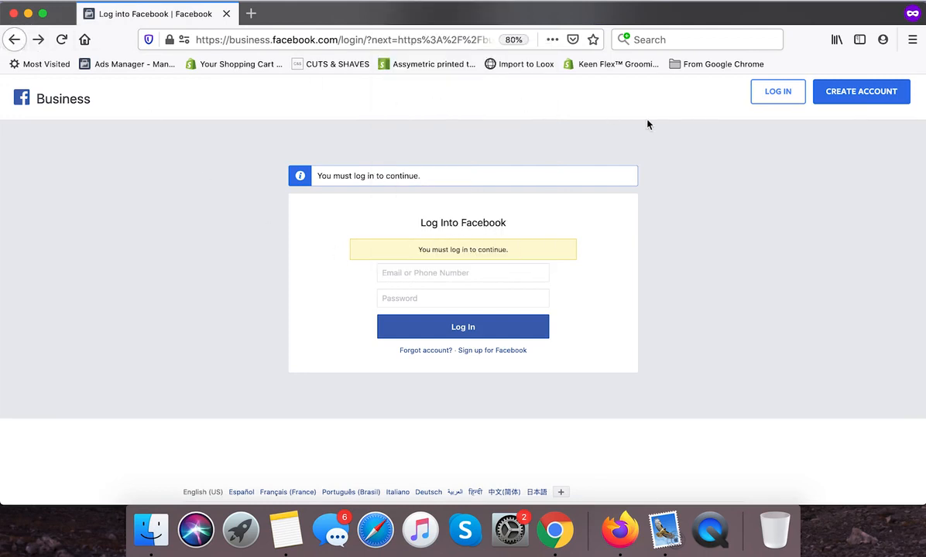
Choose to create a Business Manager account, minimize that browser window, and open the Business Settings of Travis Agency.
click(867, 92)
click(29, 14)
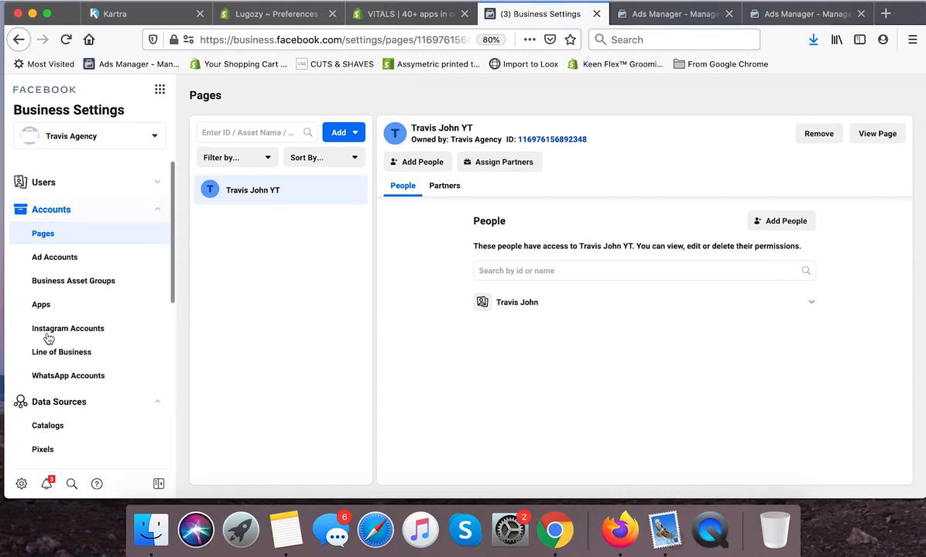
click(22, 486)
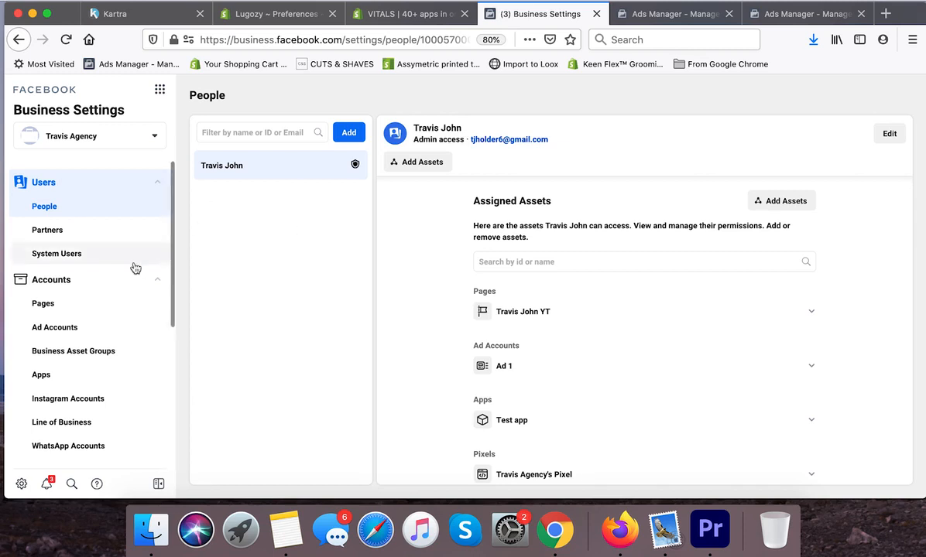
View the verification details from Business Info and examine the Security Center's two-factor authentication and additional admin options.
scroll(124, 275, down, 5)
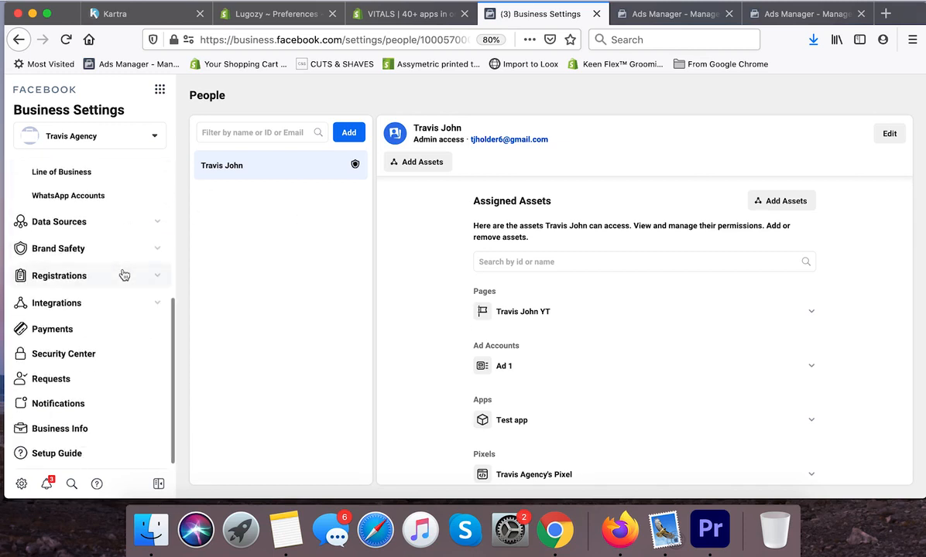
click(48, 431)
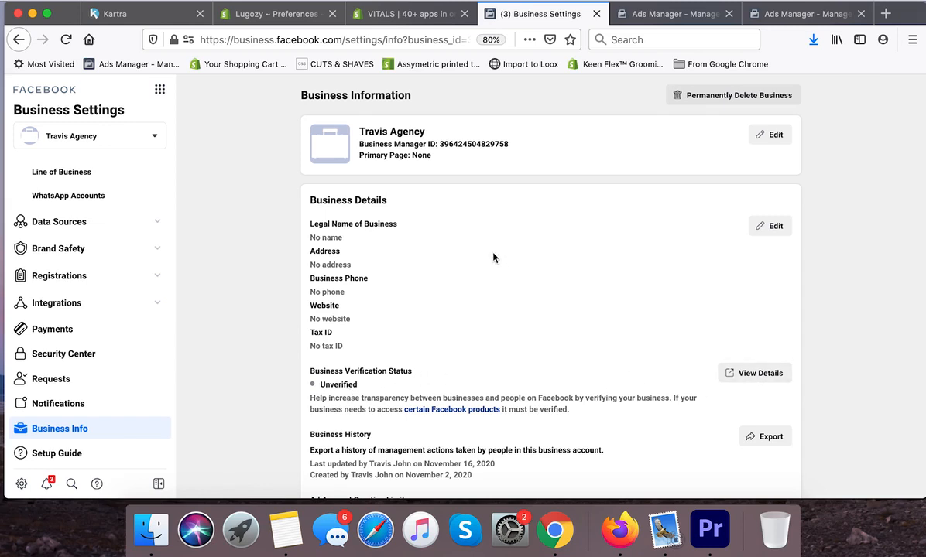
click(737, 380)
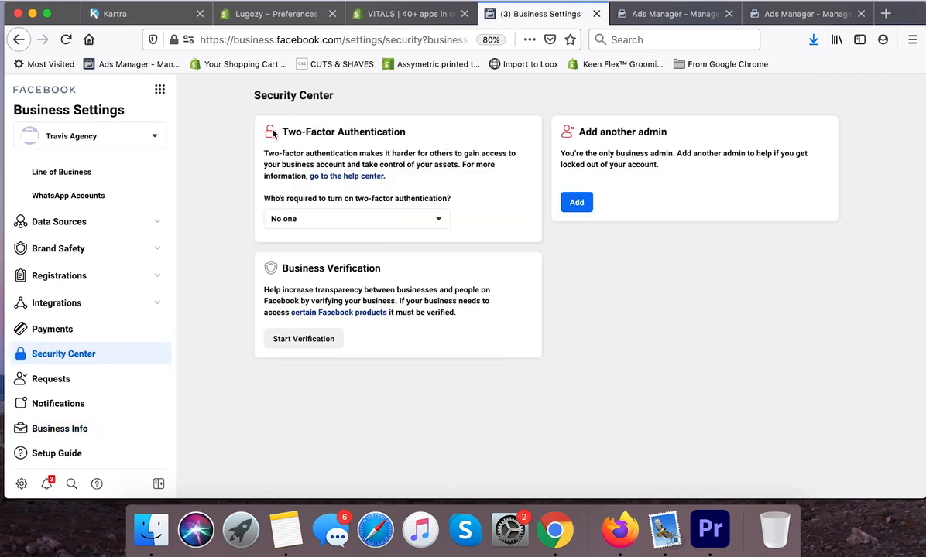
drag(283, 131, 409, 132)
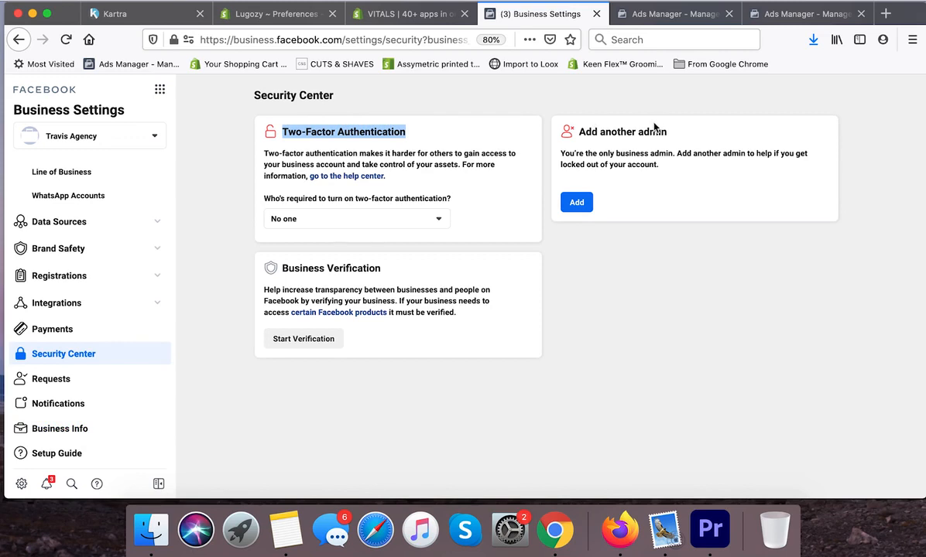
click(584, 202)
Show the apps that belong to the business under Accounts in Business Settings.
scroll(127, 302, up, 5)
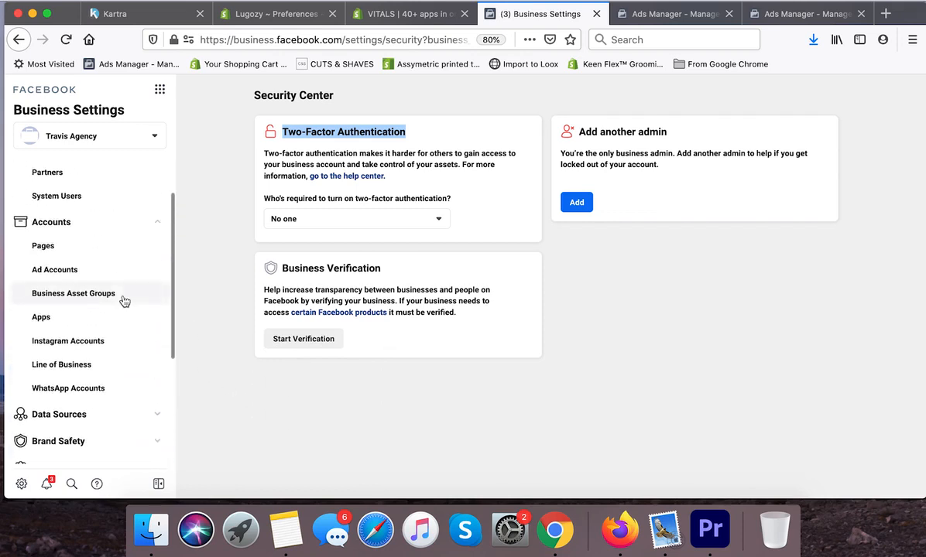
scroll(124, 301, up, 3)
scroll(124, 301, down, 3)
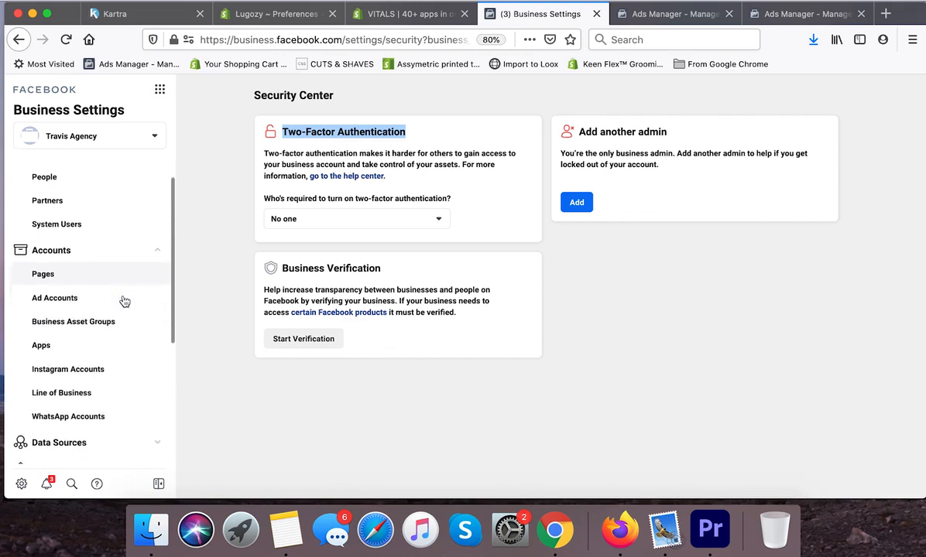
click(50, 318)
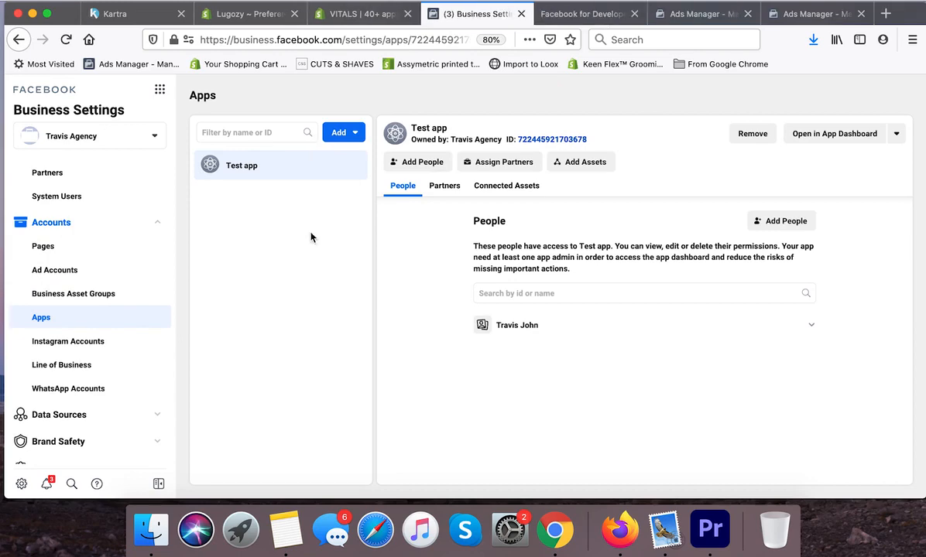
Switch to the Facebook for Developers site and view the My Apps list with Test app.
click(581, 14)
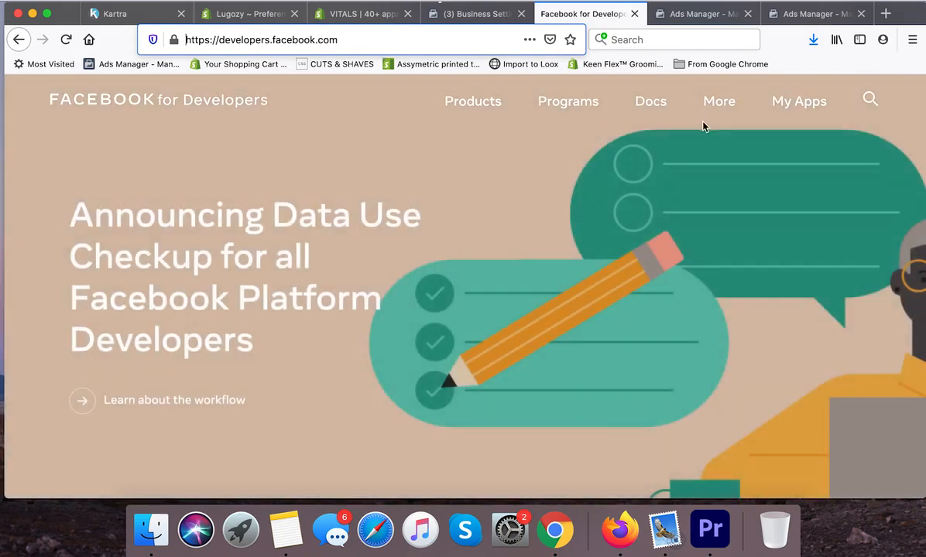
click(806, 101)
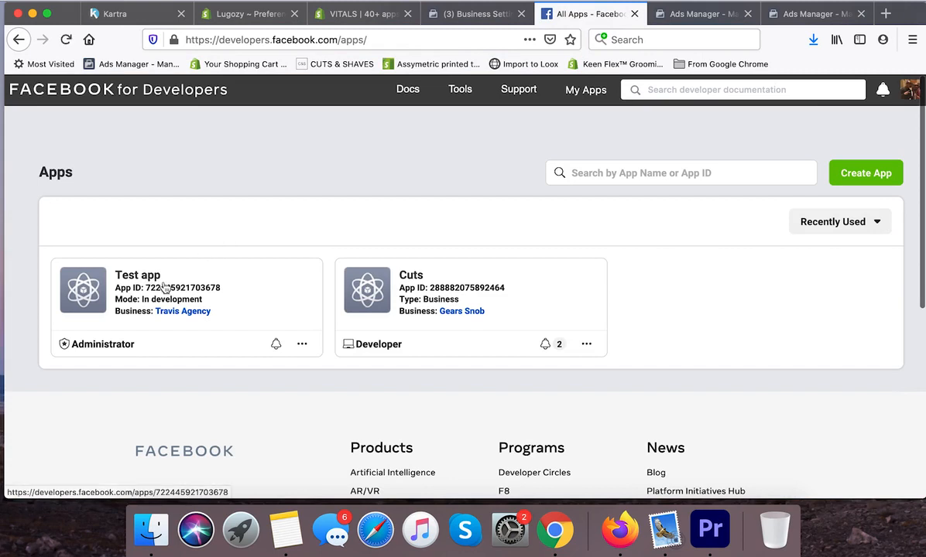
click(185, 288)
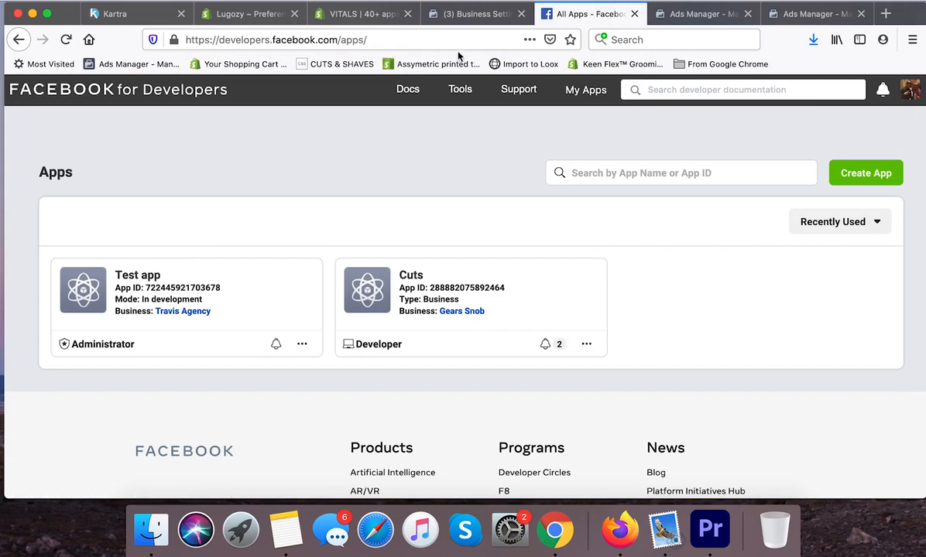
Return to Business Settings, start business verification through the verification details in Business Info, and review the business details form.
click(476, 16)
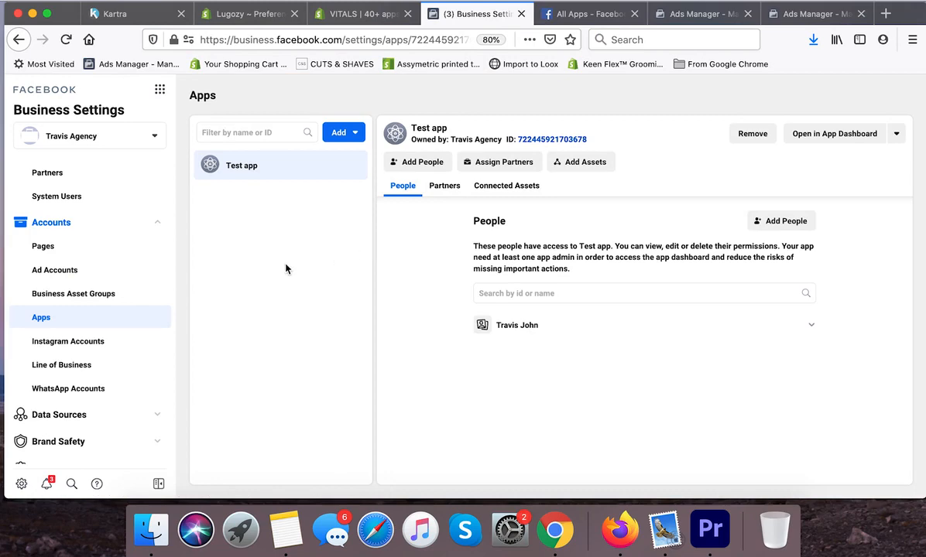
scroll(46, 332, down, 5)
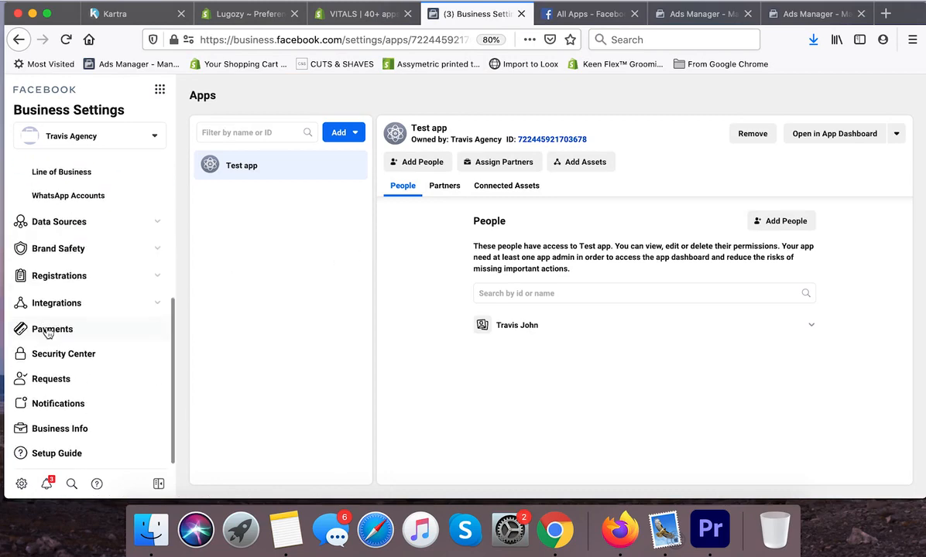
click(59, 428)
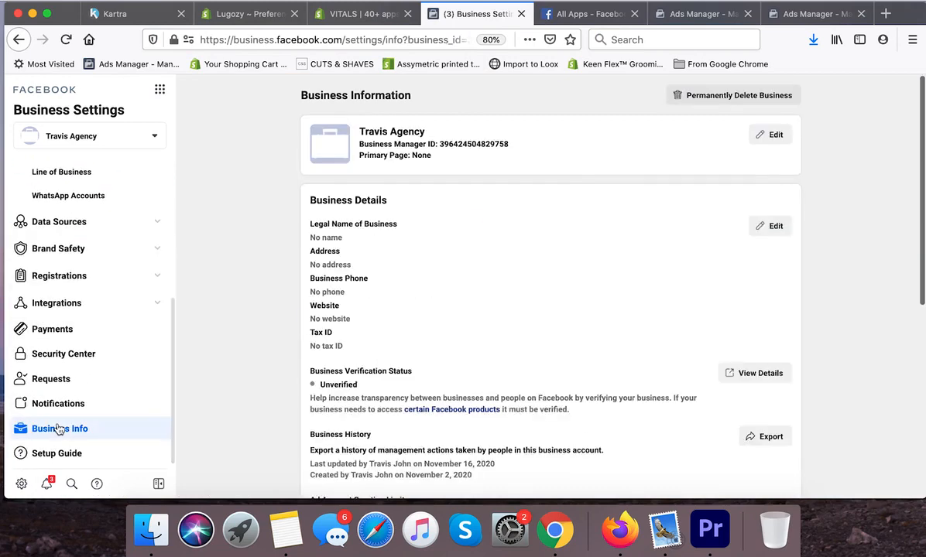
click(747, 378)
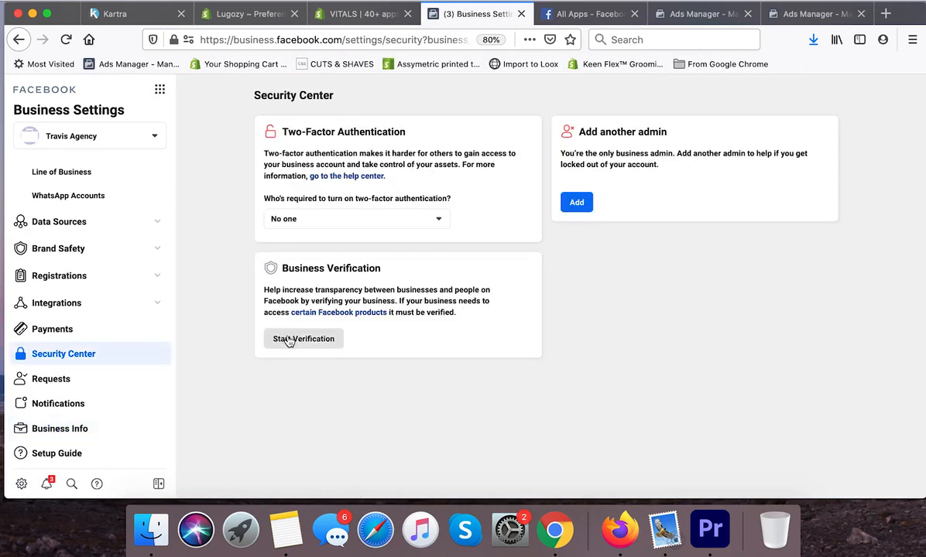
click(285, 338)
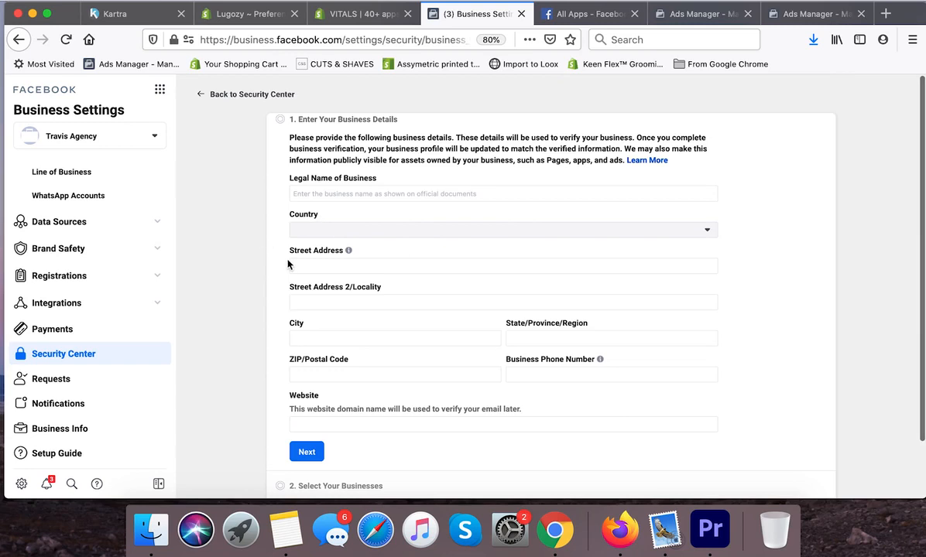
scroll(258, 258, down, 2)
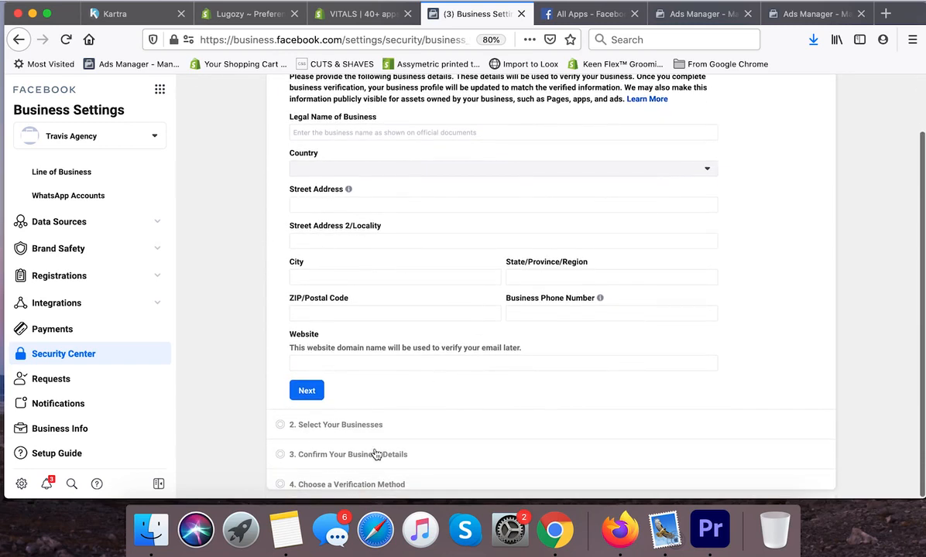
scroll(452, 447, up, 2)
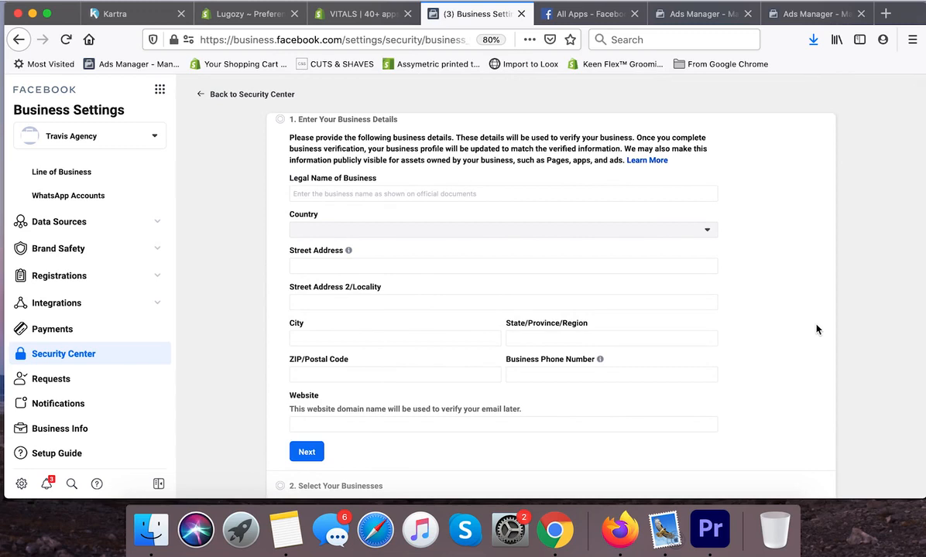
Check the business's payment methods and review the options for adding an ad account on the Ad Accounts page.
click(138, 333)
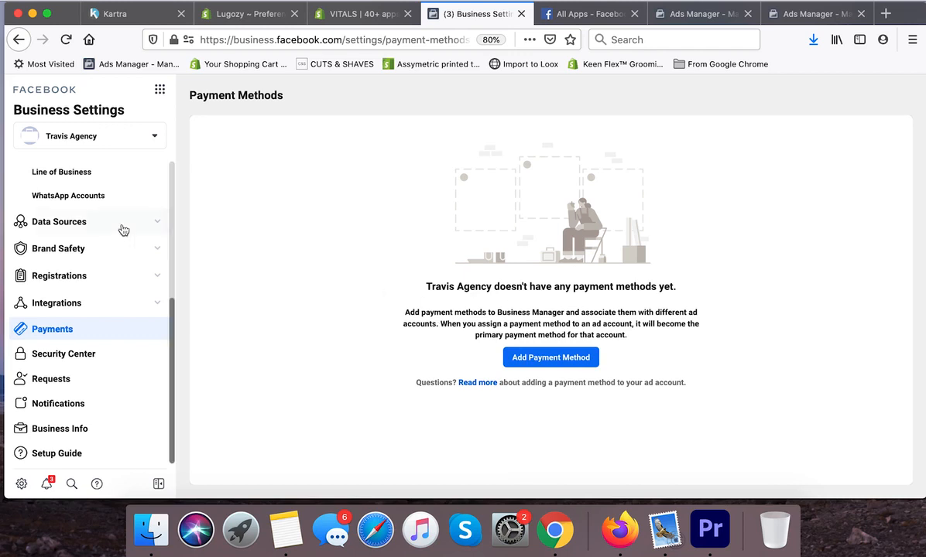
scroll(93, 310, up, 5)
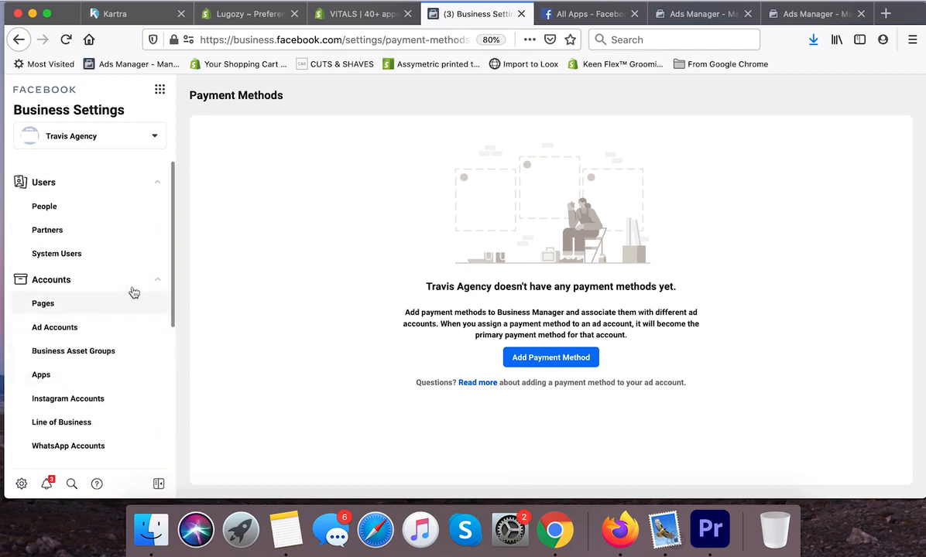
click(76, 330)
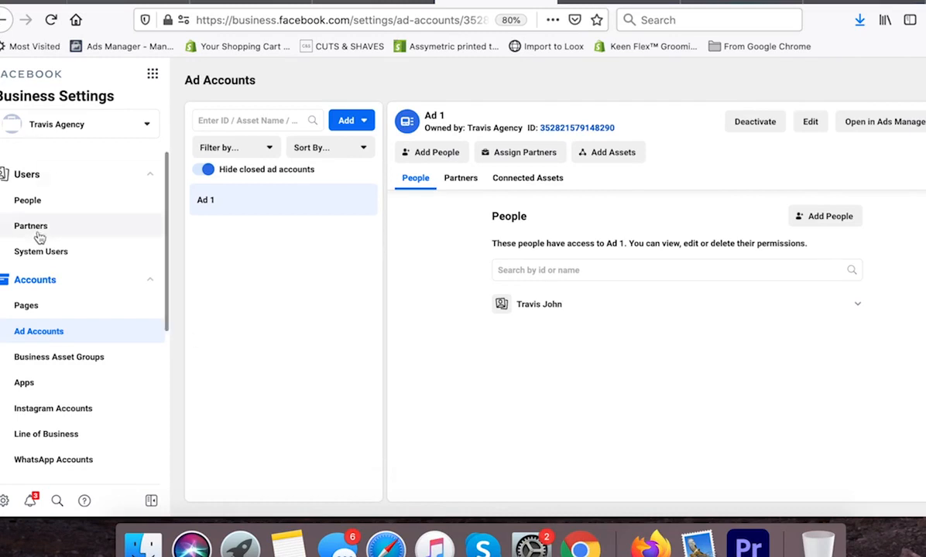
click(92, 276)
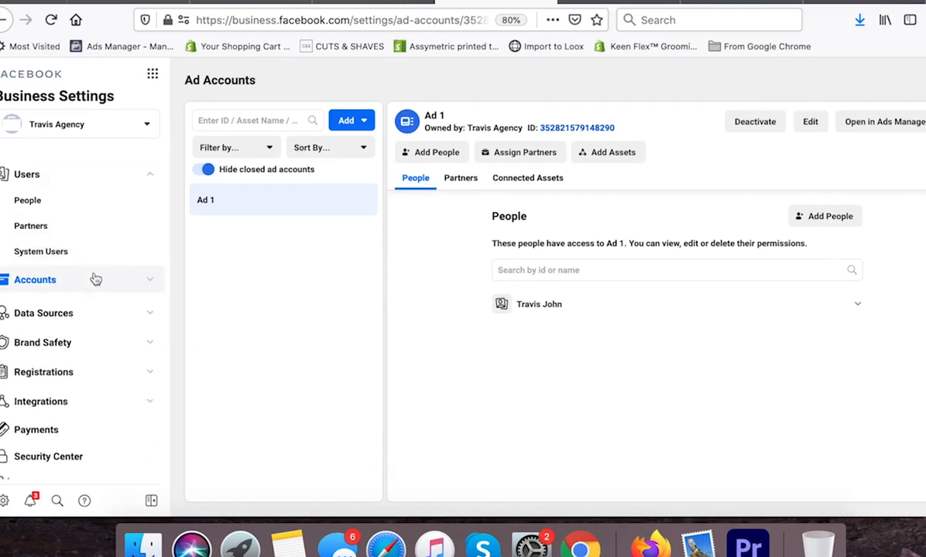
click(93, 279)
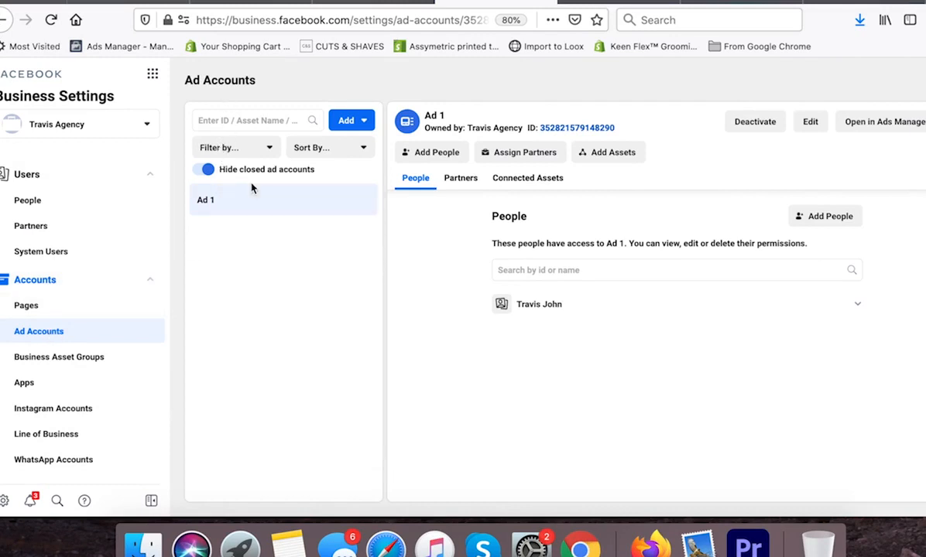
click(353, 124)
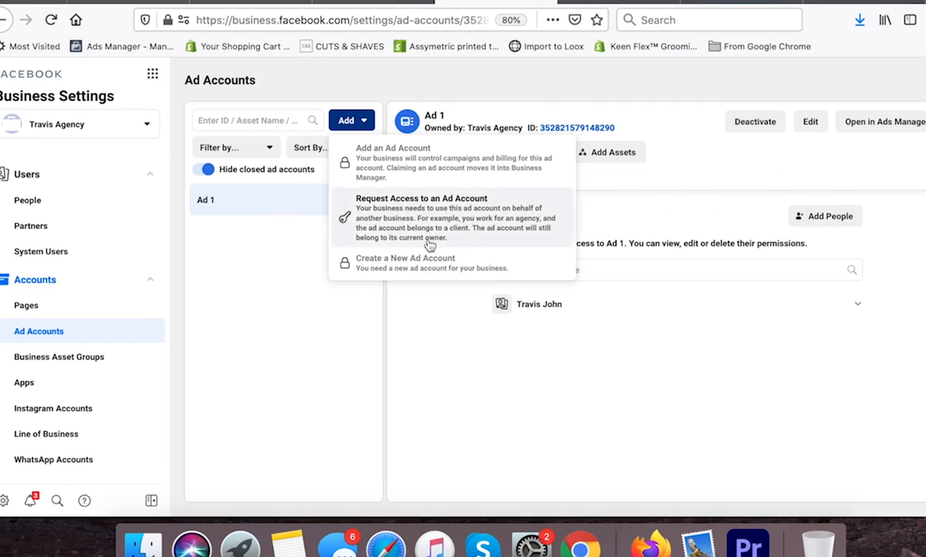
click(285, 274)
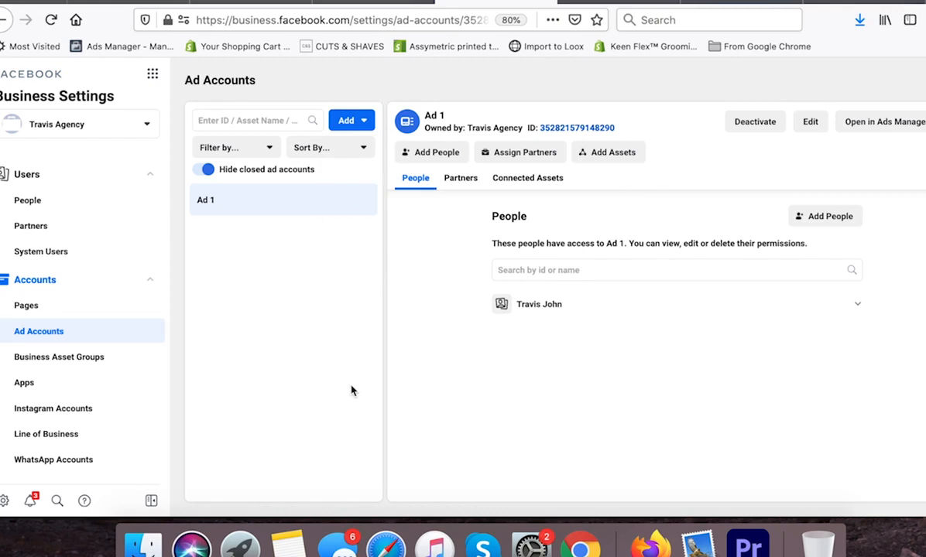
Under Pages, review the options for adding a Page and the new Page form's category list, then cancel the form.
click(33, 310)
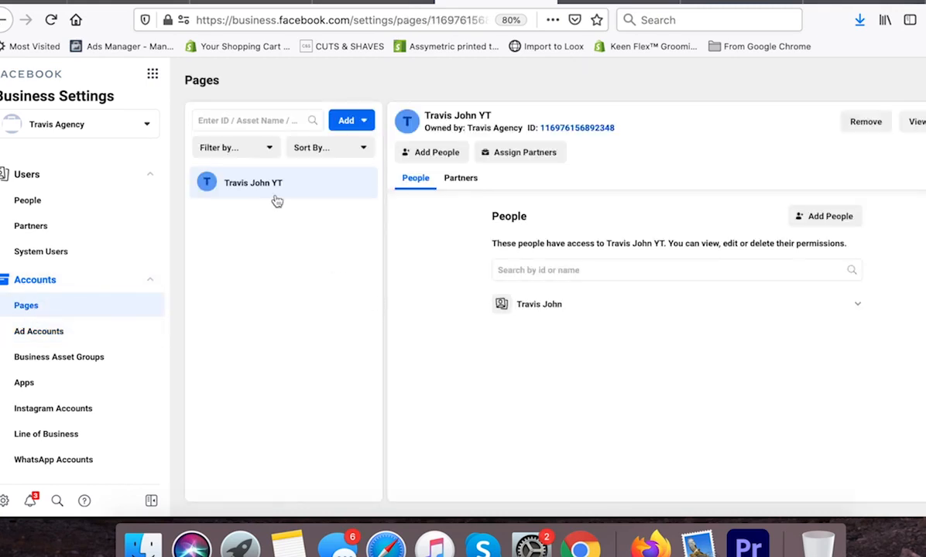
click(362, 126)
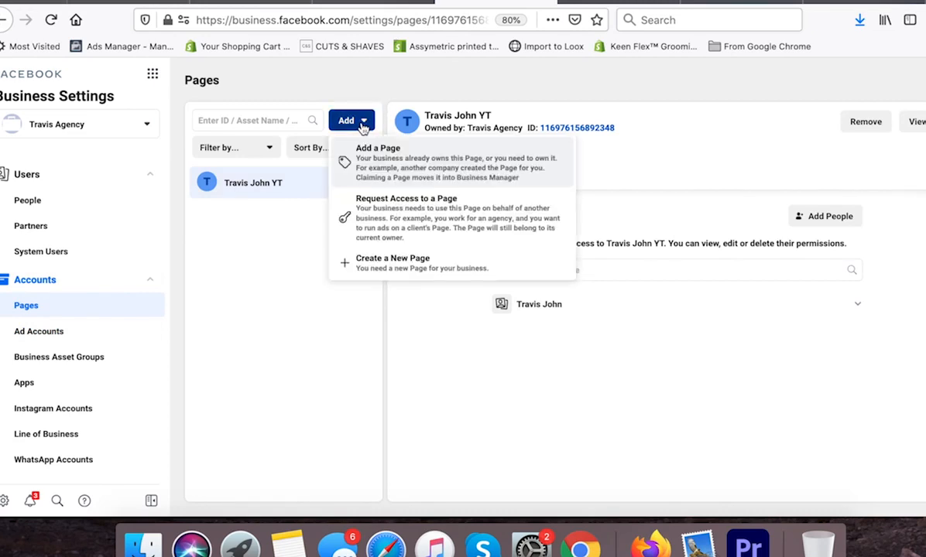
click(397, 269)
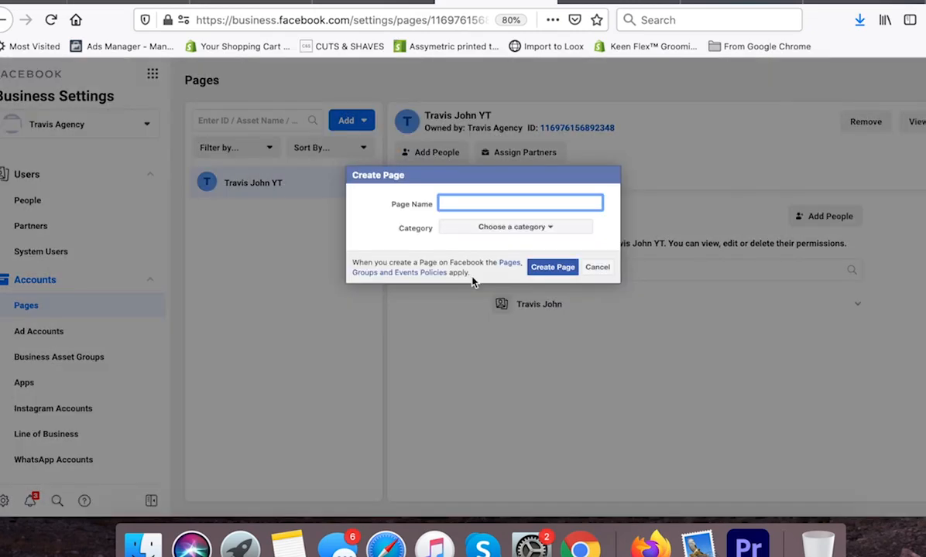
click(534, 229)
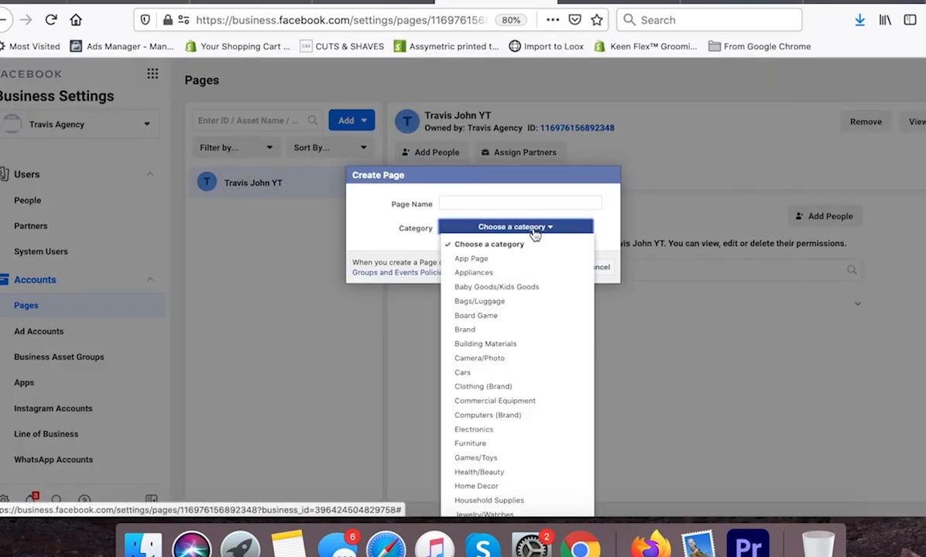
click(357, 210)
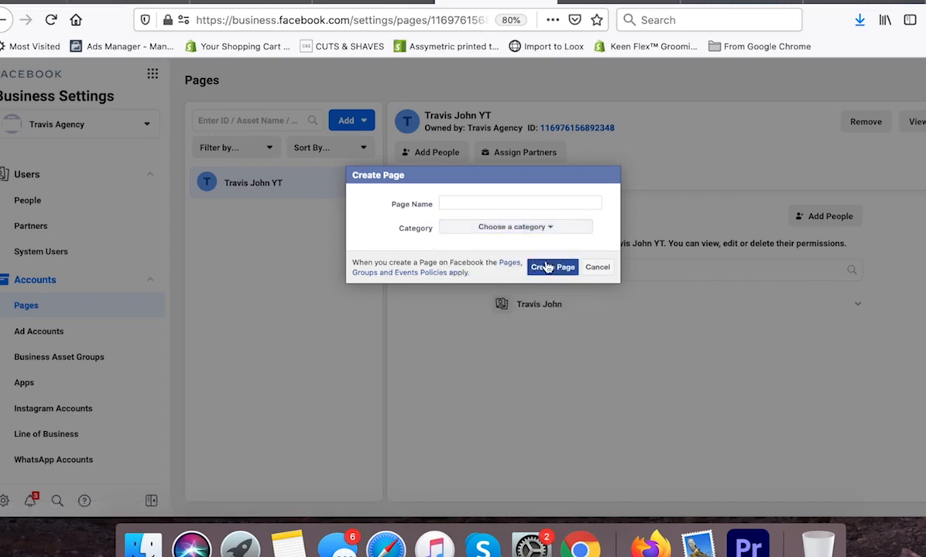
click(597, 267)
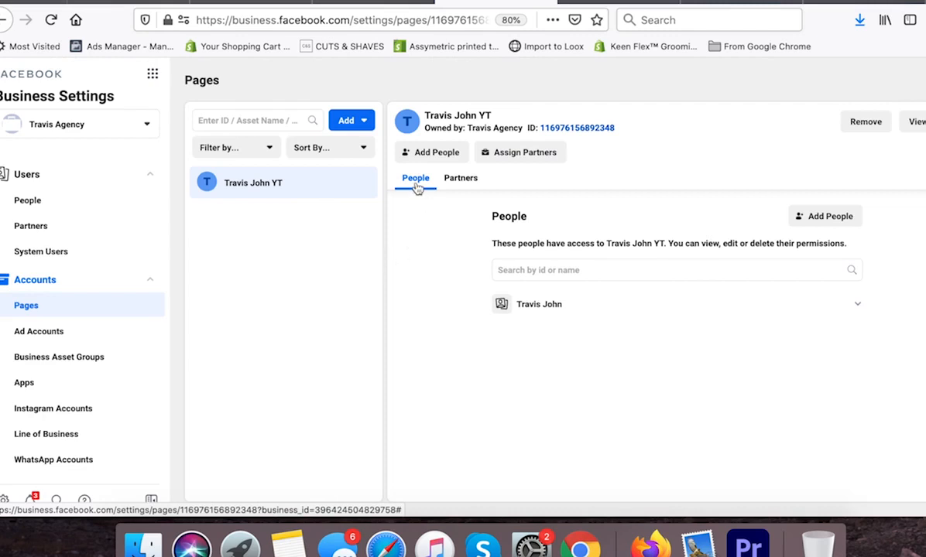
Review the standard and admin permissions that can be assigned when adding people to the Page, and close the dialog without assigning any.
mouse_move(596, 312)
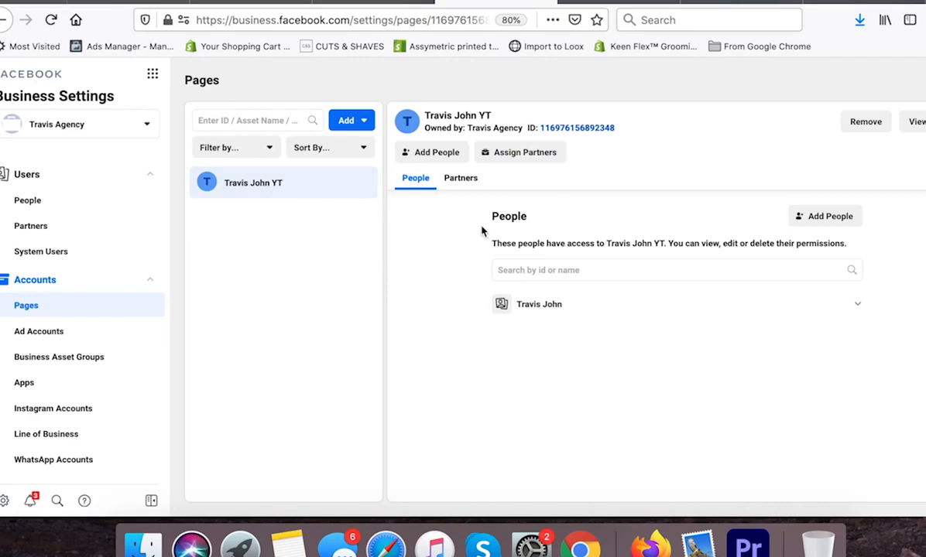
click(838, 218)
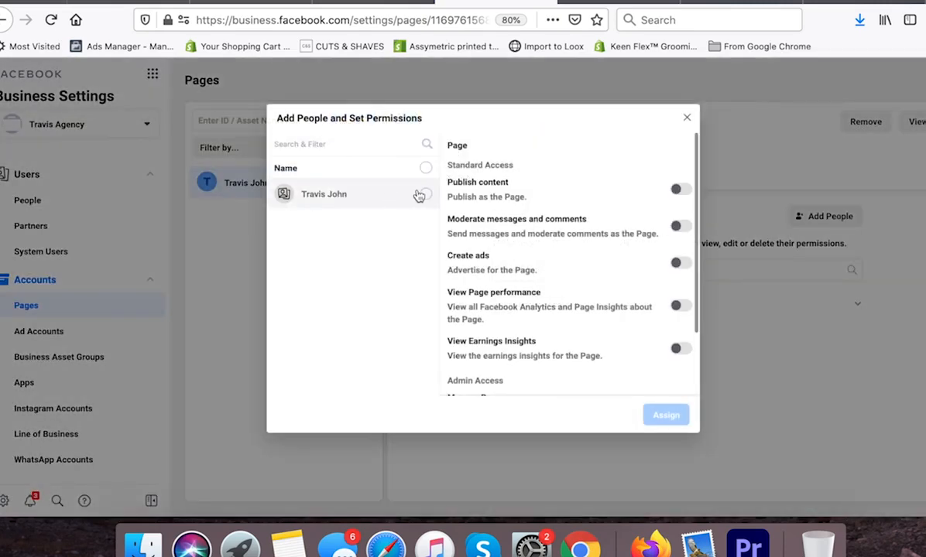
click(425, 195)
click(426, 195)
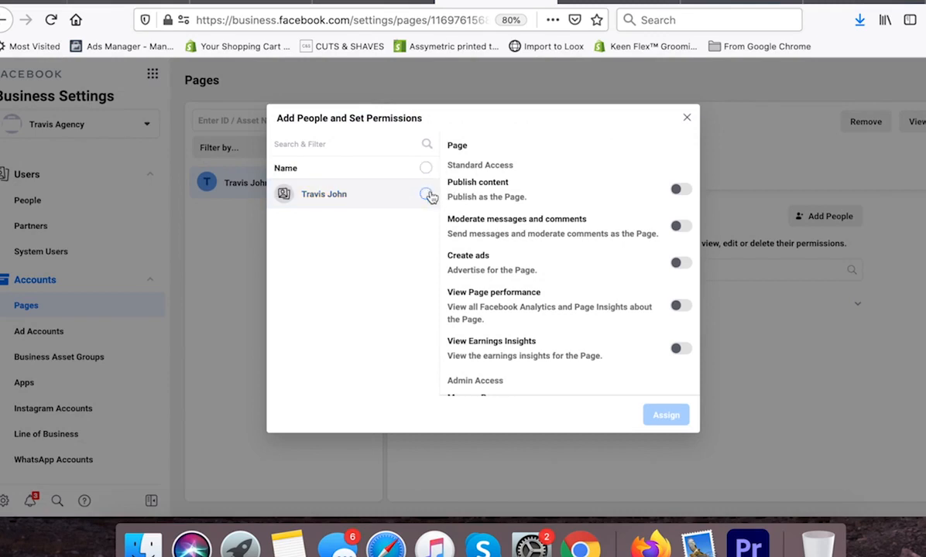
scroll(511, 209, down, 2)
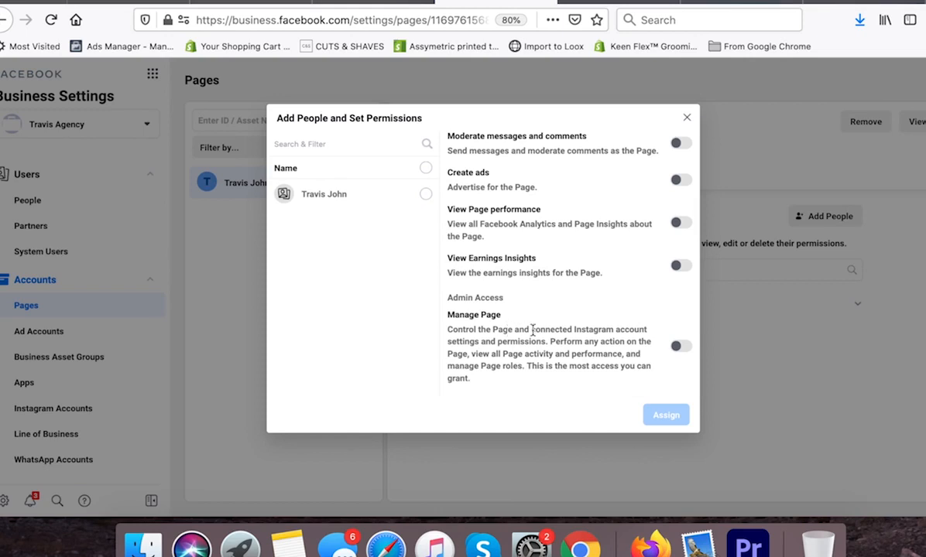
scroll(609, 347, up, 2)
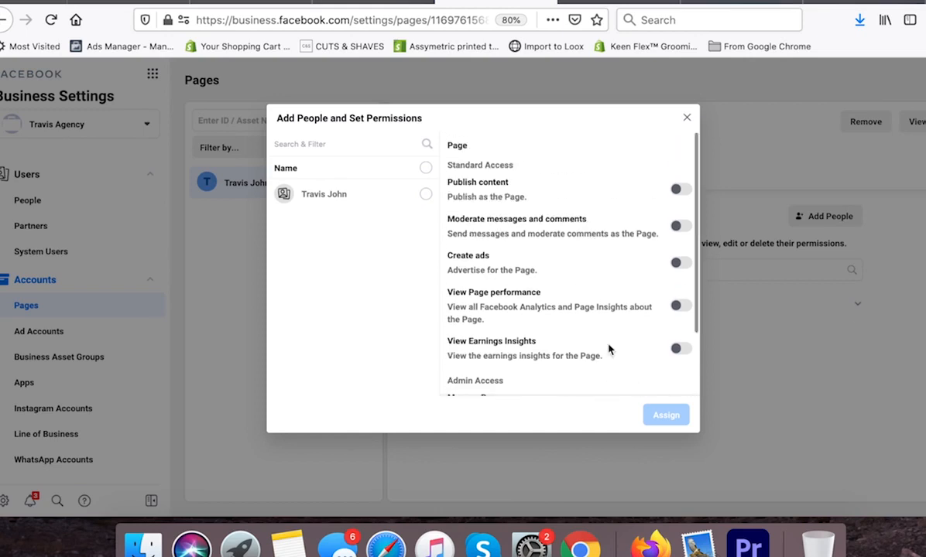
scroll(648, 234, down, 1)
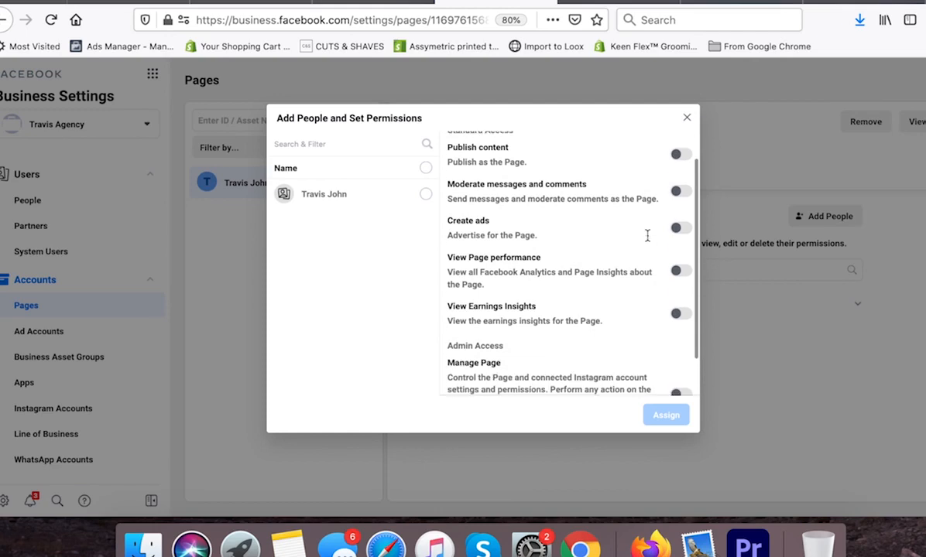
scroll(647, 241, up, 1)
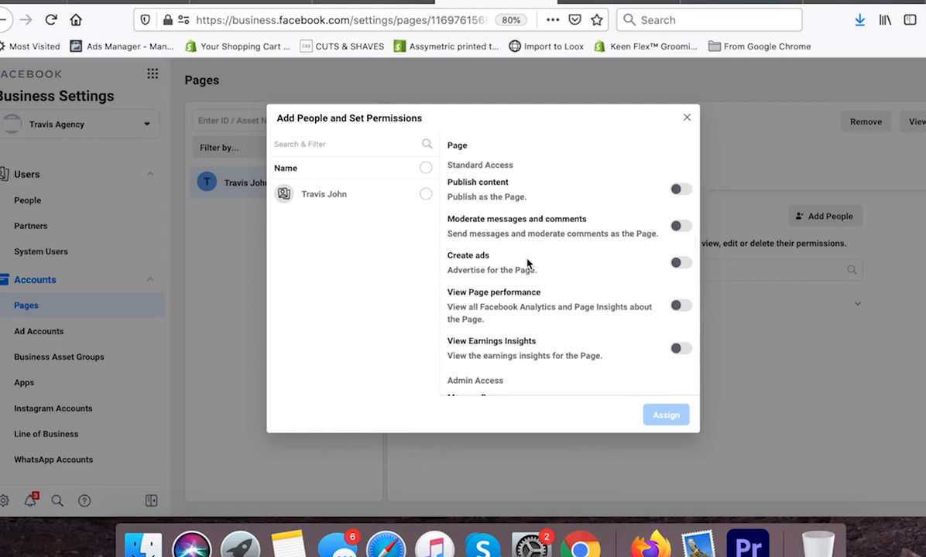
scroll(539, 308, down, 1)
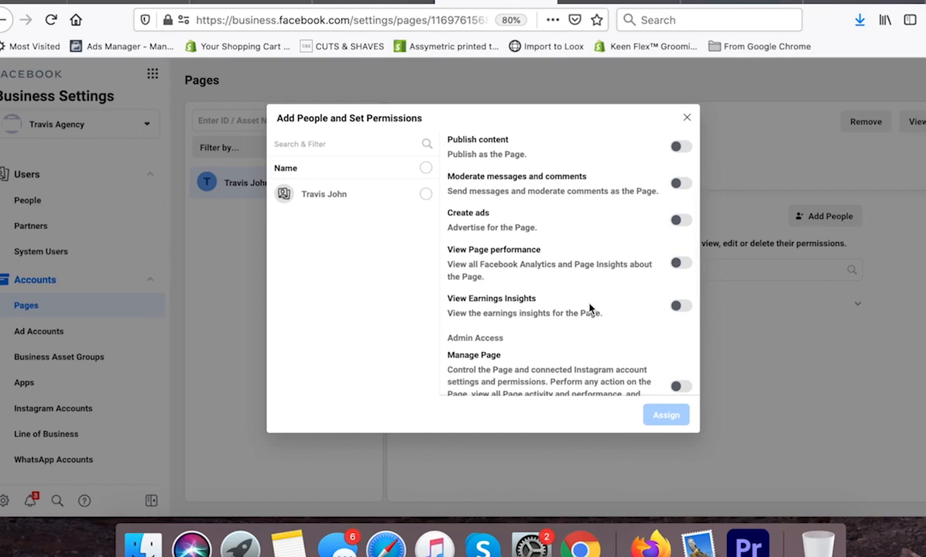
scroll(589, 309, up, 1)
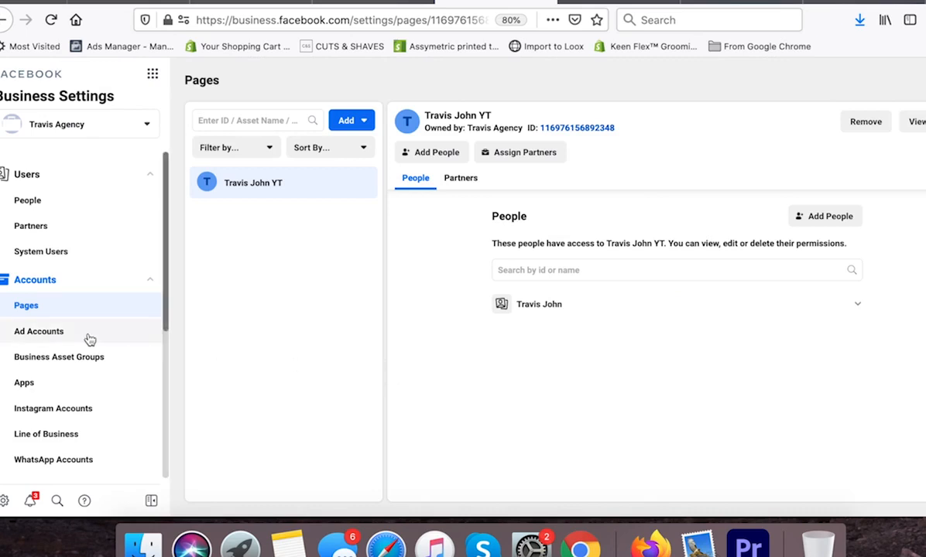
Show the business's pixels under Data Sources, review the form for adding a new pixel, and close it without creating one.
scroll(89, 340, down, 4)
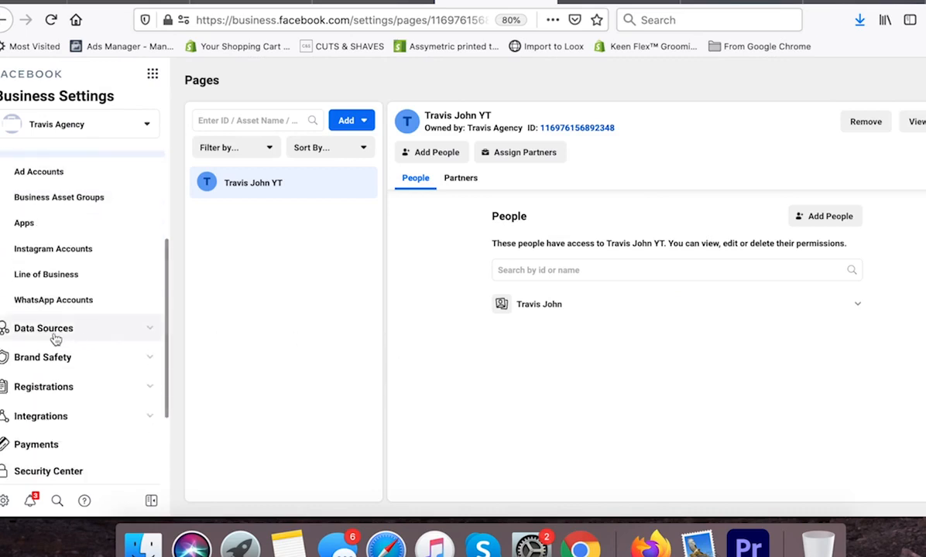
click(54, 336)
click(46, 387)
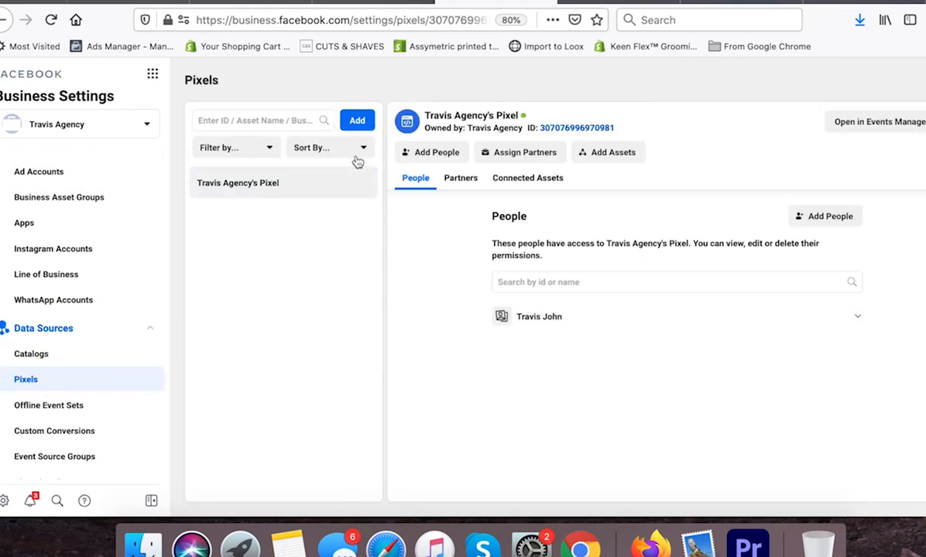
click(356, 120)
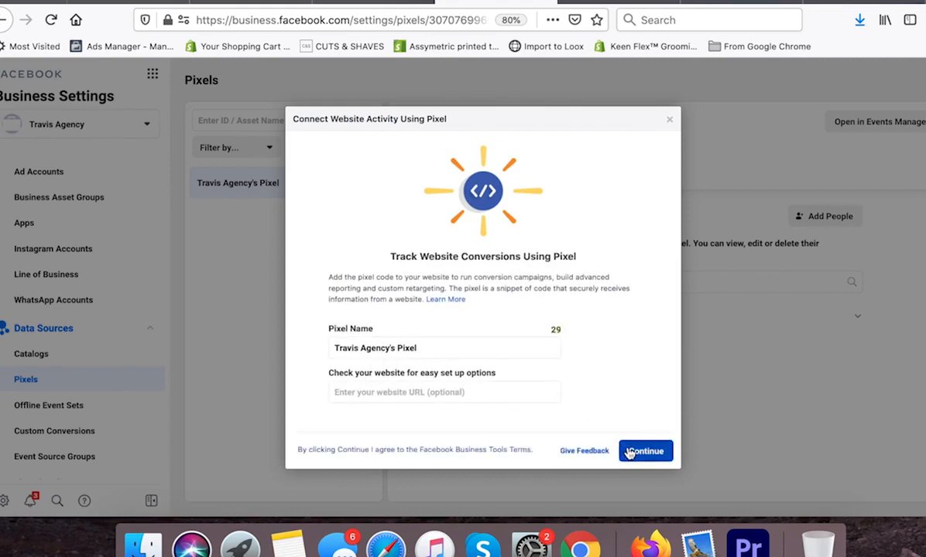
click(670, 121)
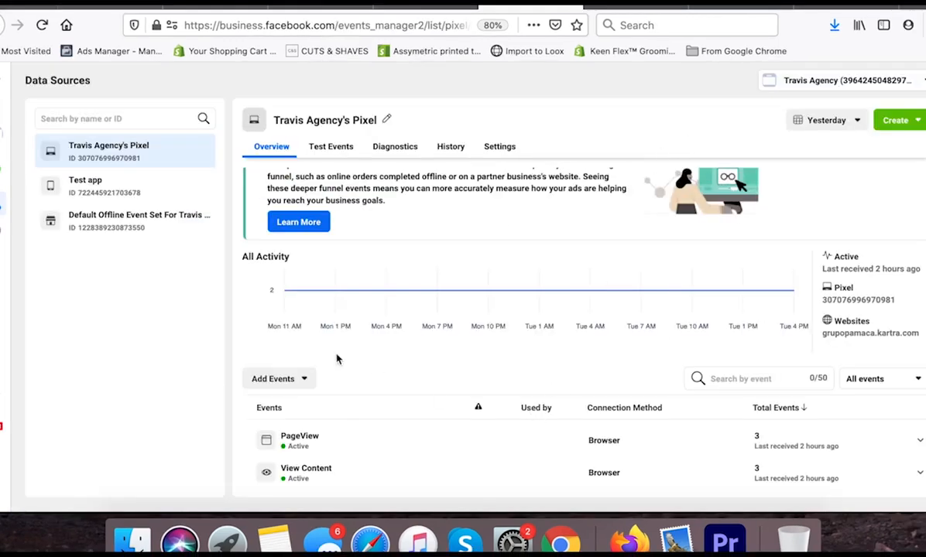
click(299, 381)
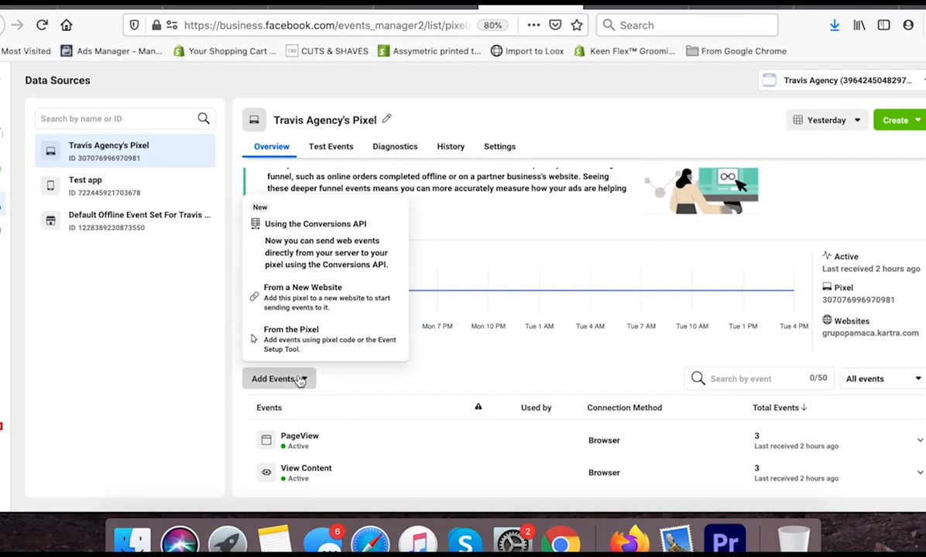
click(302, 308)
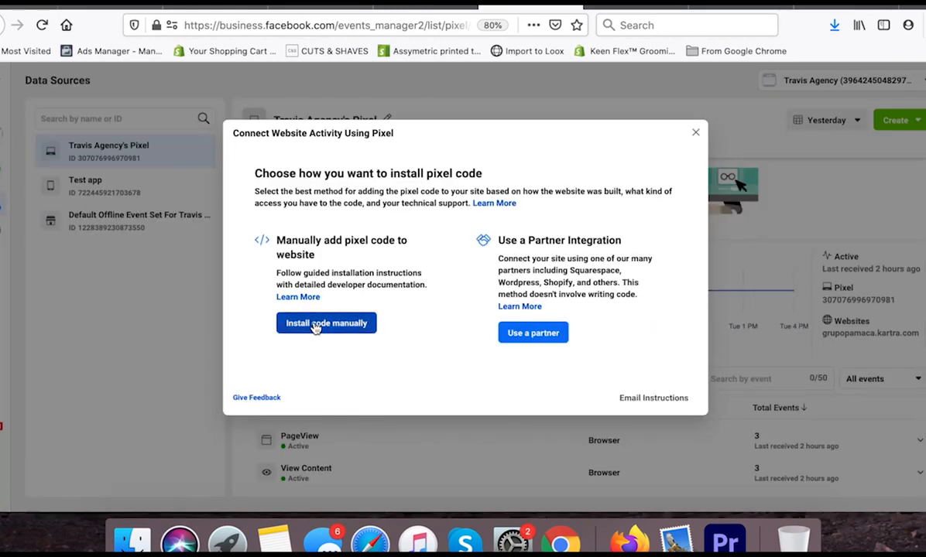
click(523, 334)
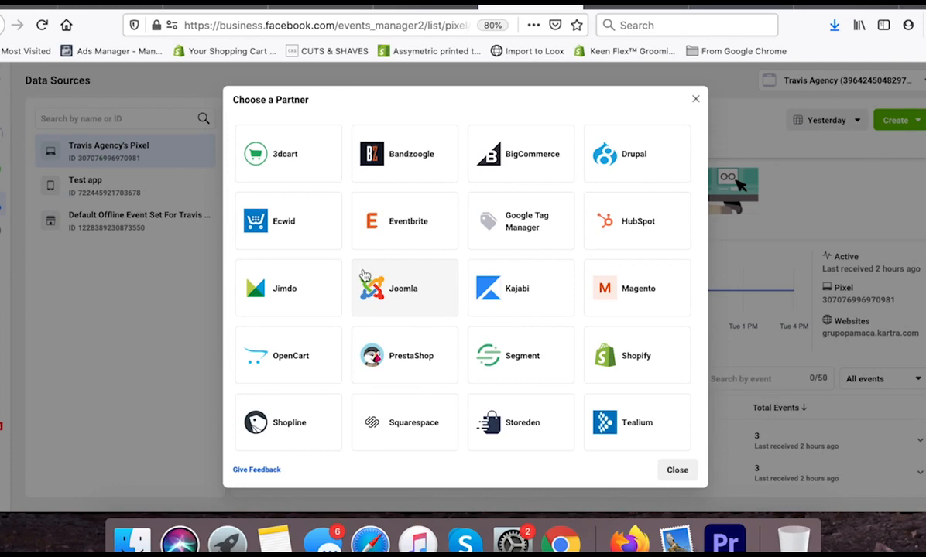
scroll(364, 276, down, 1)
scroll(365, 276, up, 1)
scroll(364, 277, down, 3)
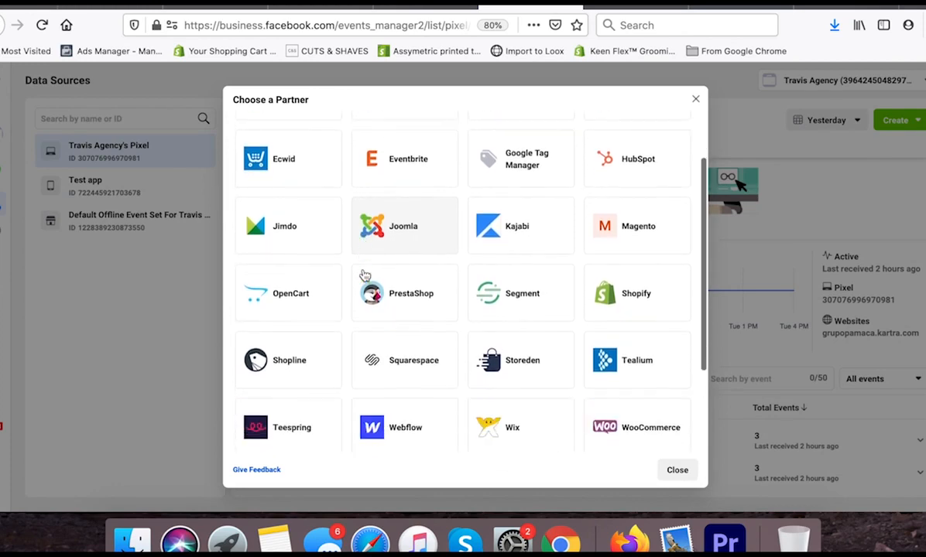
scroll(365, 277, up, 2)
scroll(365, 276, up, 1)
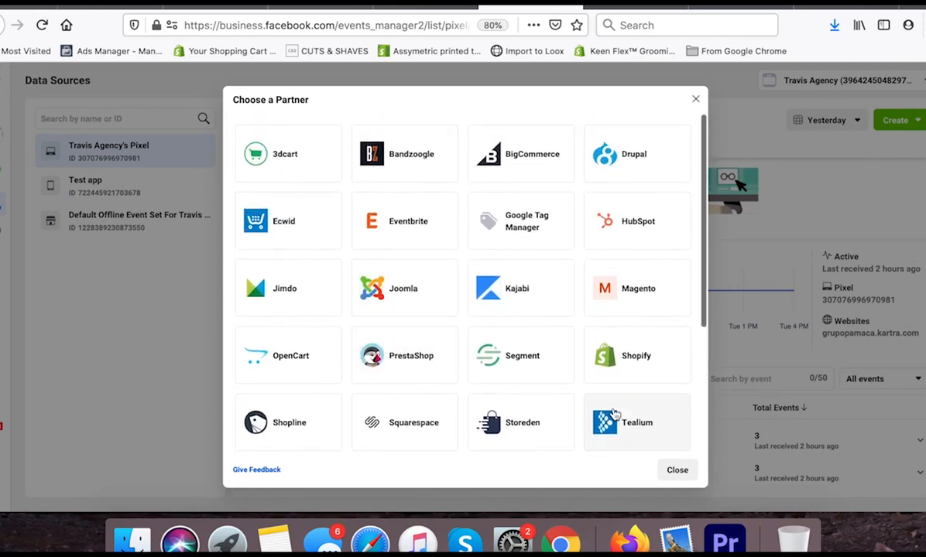
click(677, 469)
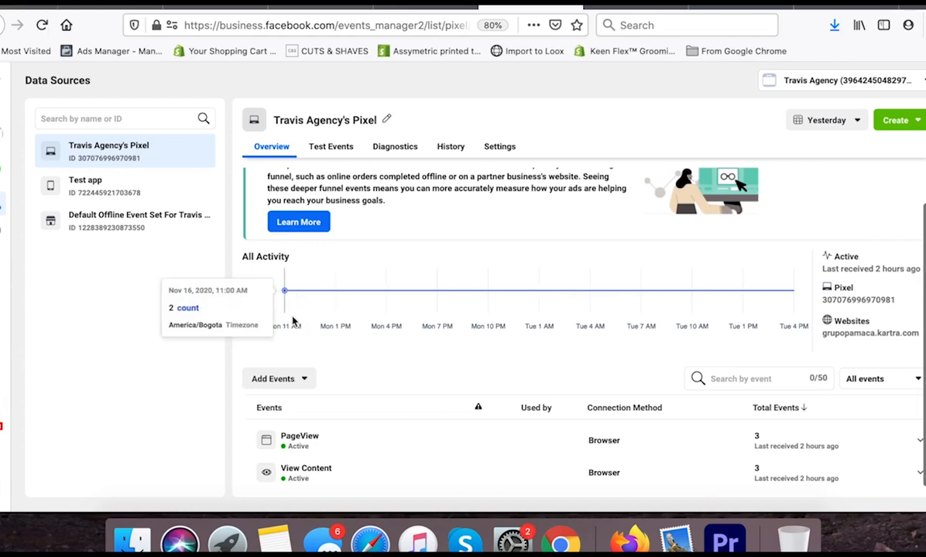
click(304, 379)
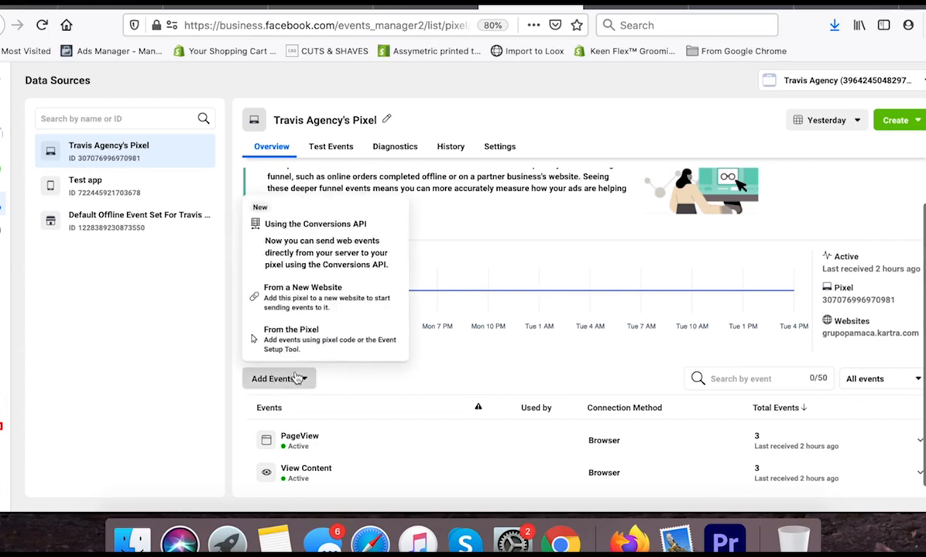
click(308, 300)
click(347, 328)
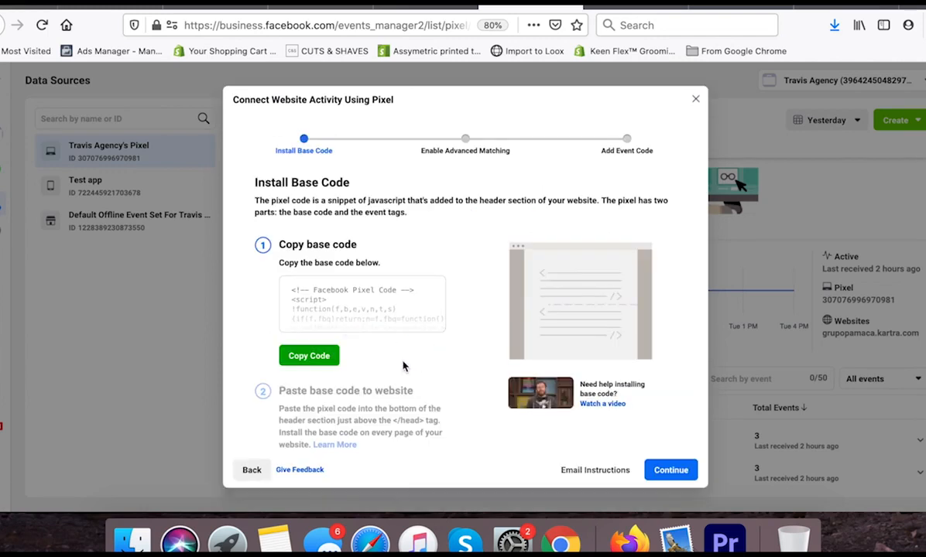
click(307, 359)
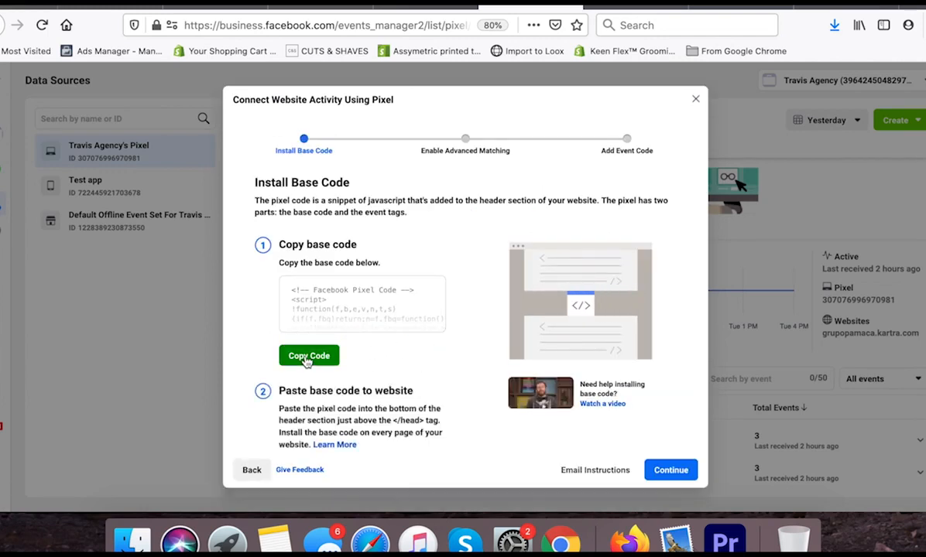
Switch to the Kartra page editor, replace the page's Facebook Ads tracking code with the copied pixel base code, apply it, and return to Events Manager.
click(101, 4)
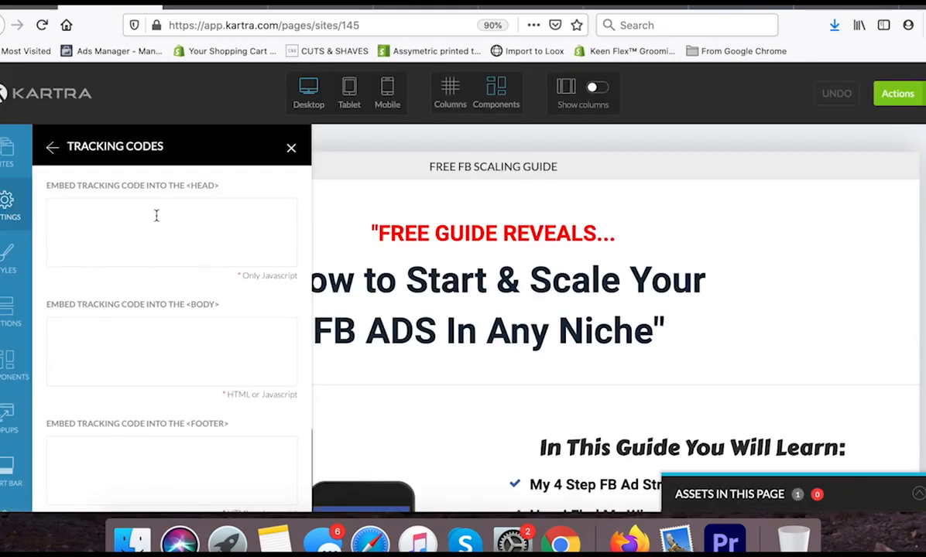
click(124, 203)
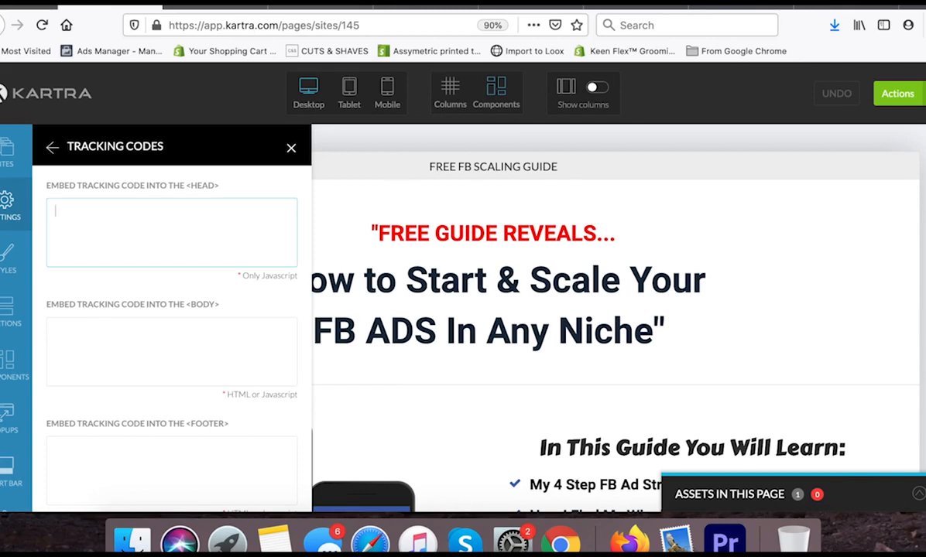
scroll(170, 333, down, 5)
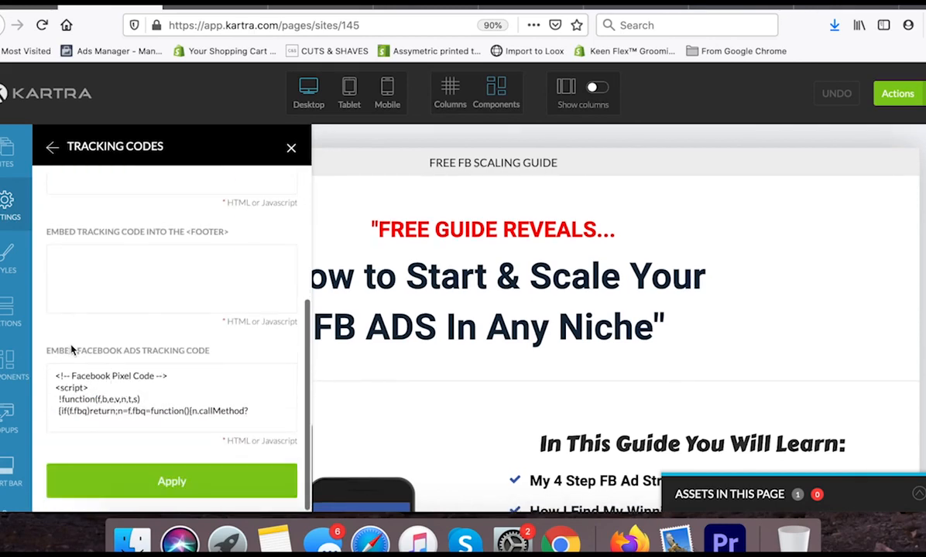
click(130, 388)
key(ctrl+a)
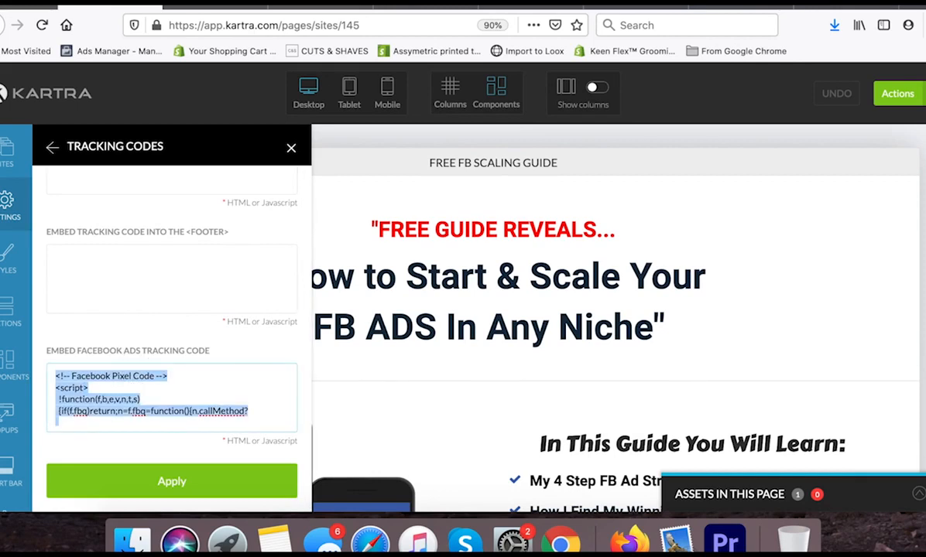
key(BackSpace)
key(ctrl+v)
scroll(158, 400, up, 3)
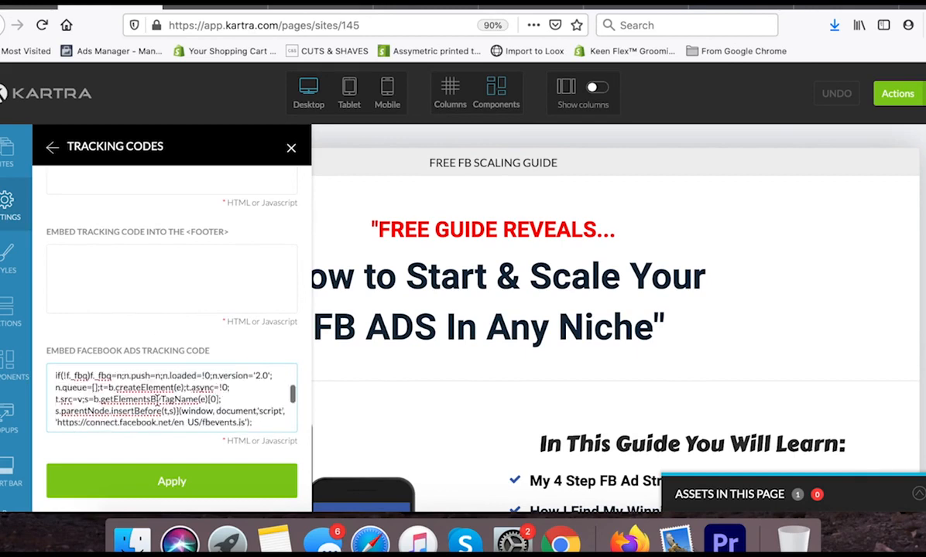
scroll(157, 399, up, 3)
click(184, 483)
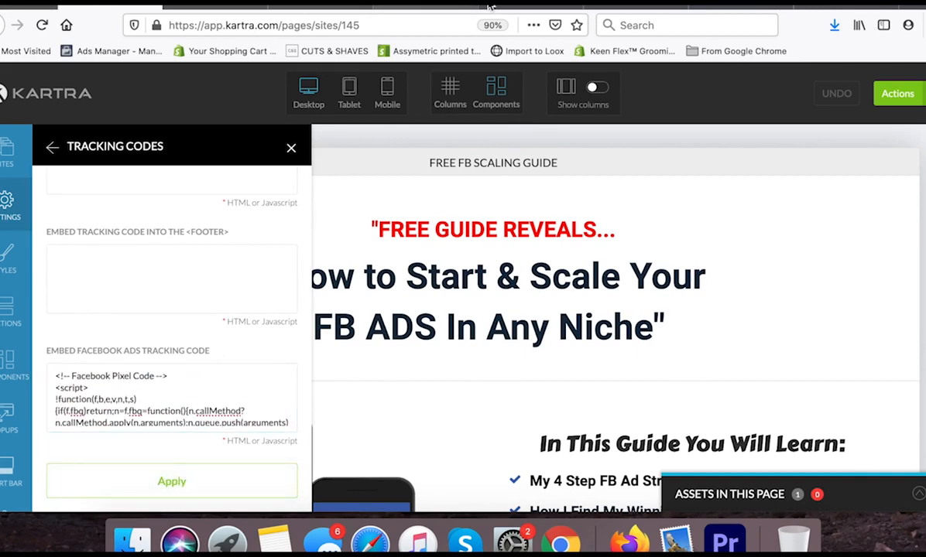
click(438, 7)
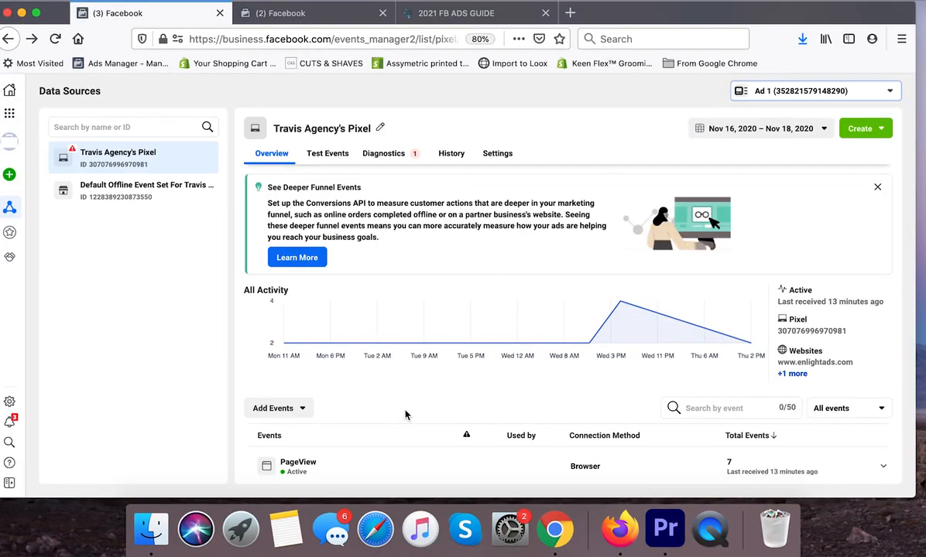
scroll(407, 415, down, 2)
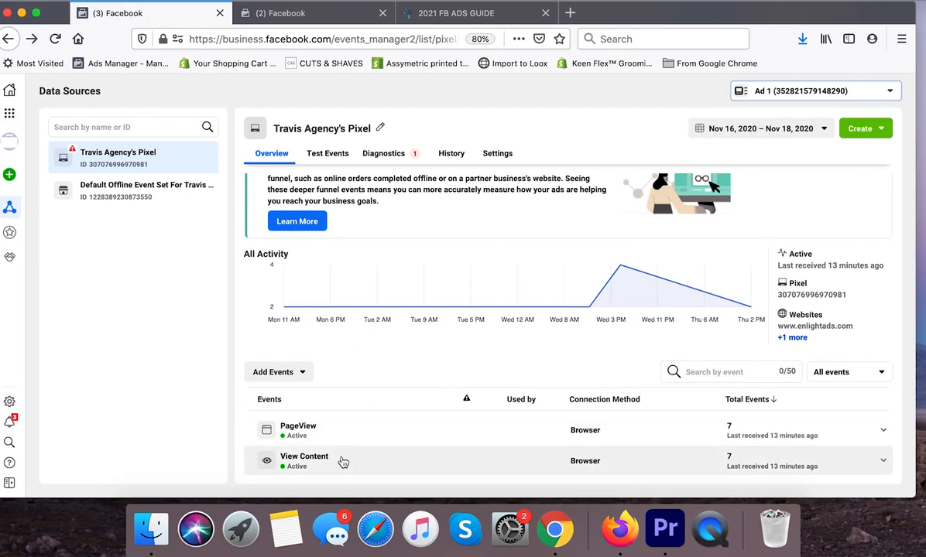
click(322, 11)
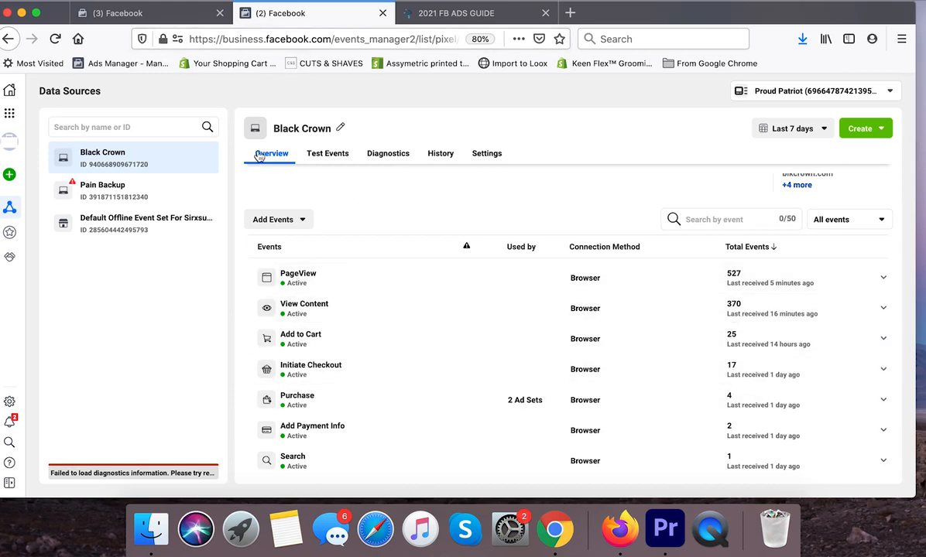
click(166, 17)
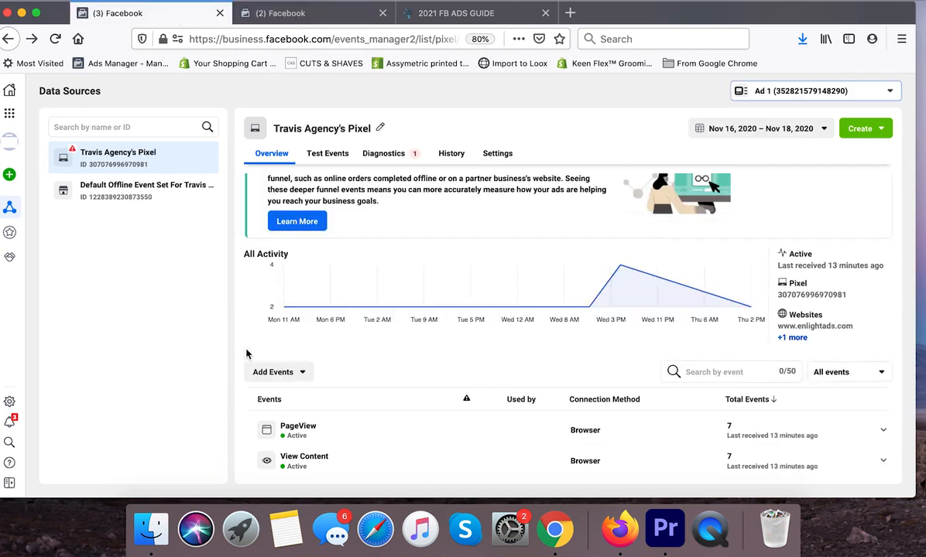
click(299, 373)
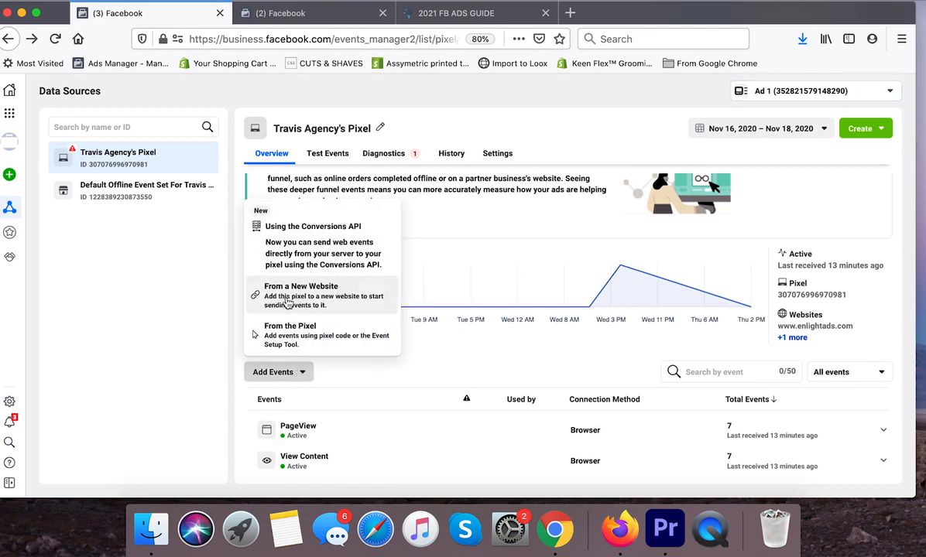
click(278, 339)
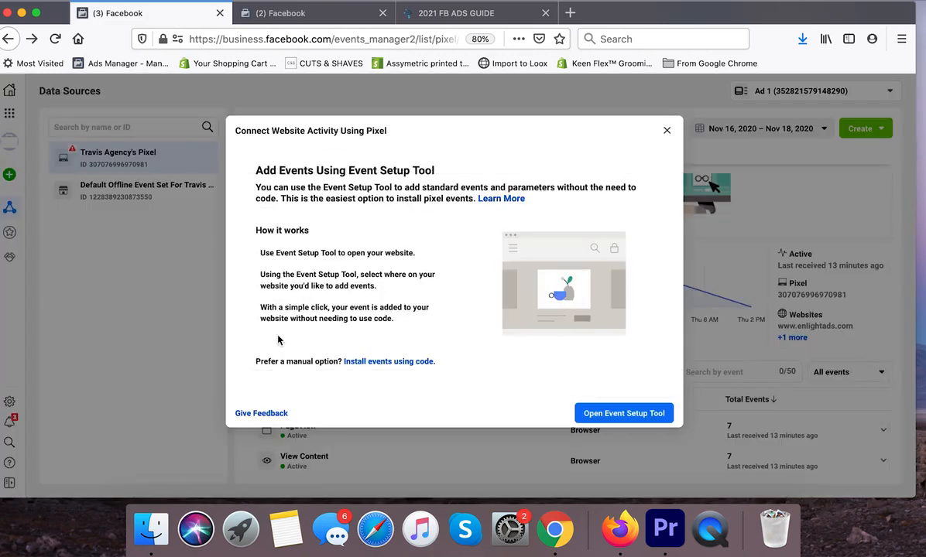
click(667, 130)
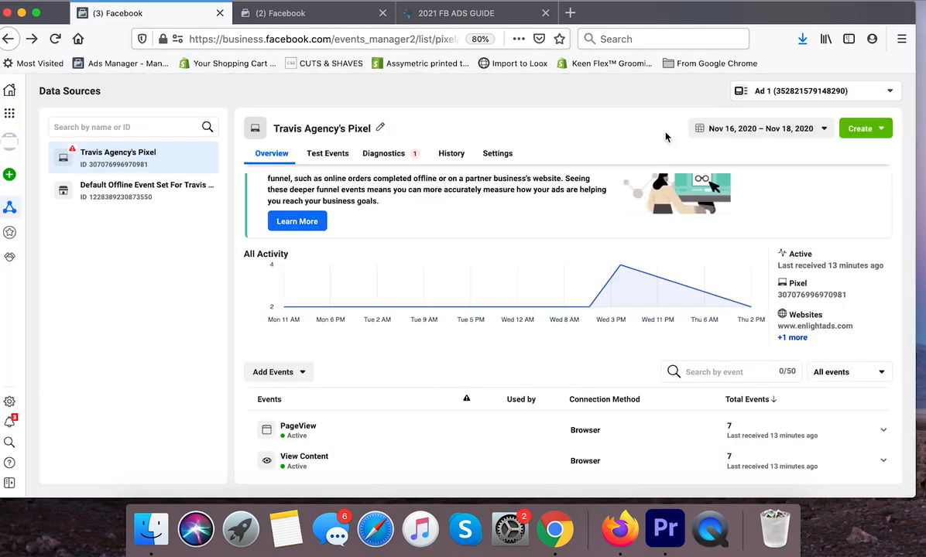
click(305, 375)
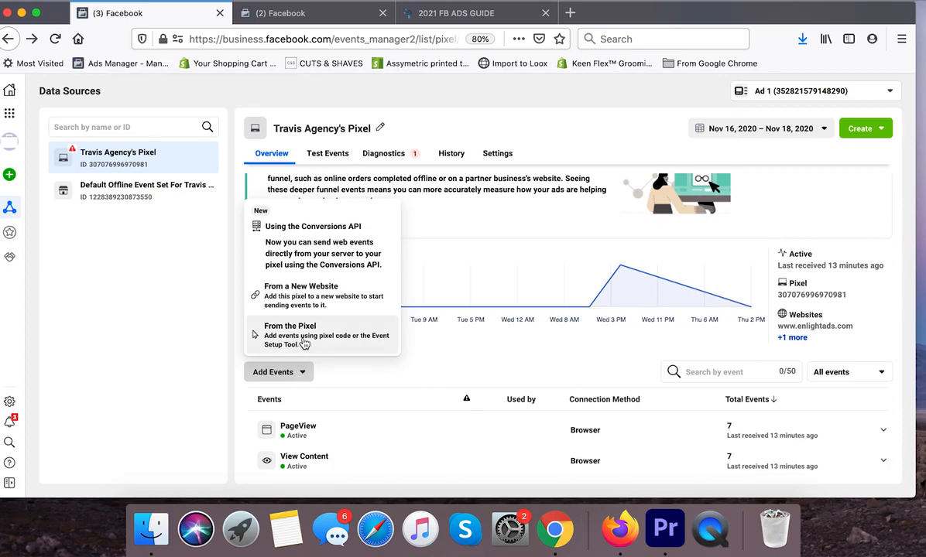
click(293, 345)
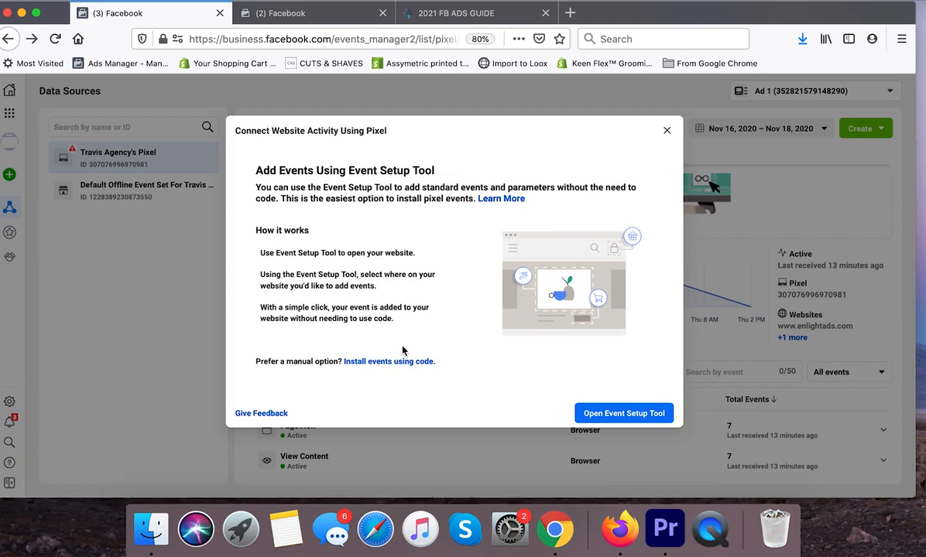
click(606, 414)
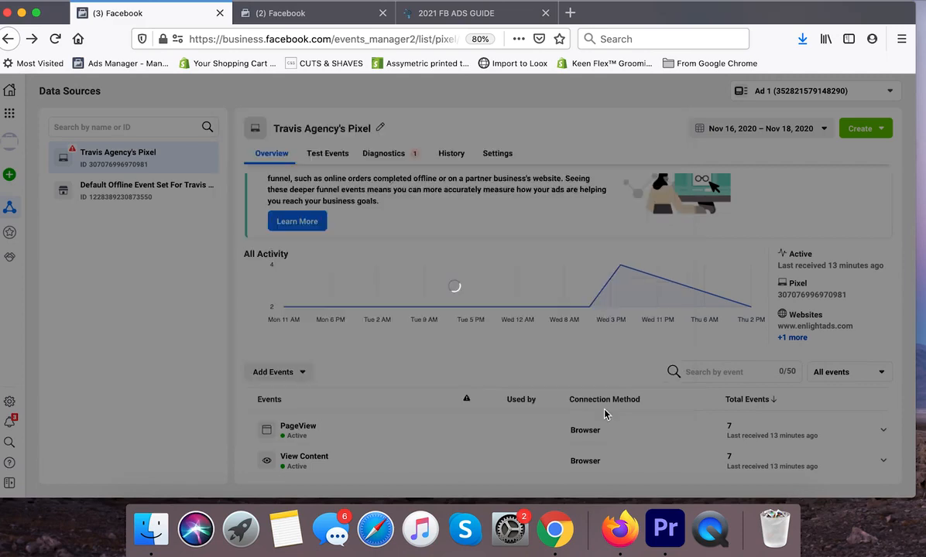
click(378, 261)
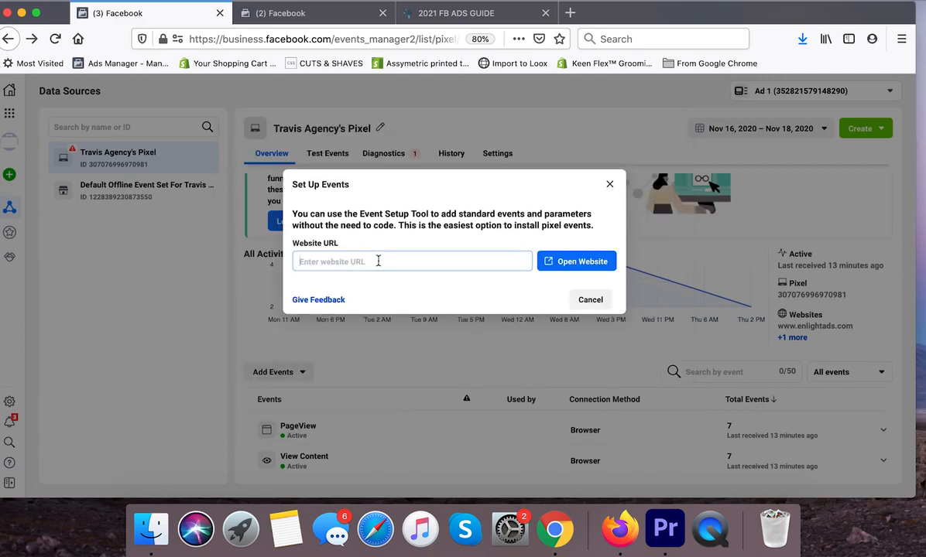
click(415, 17)
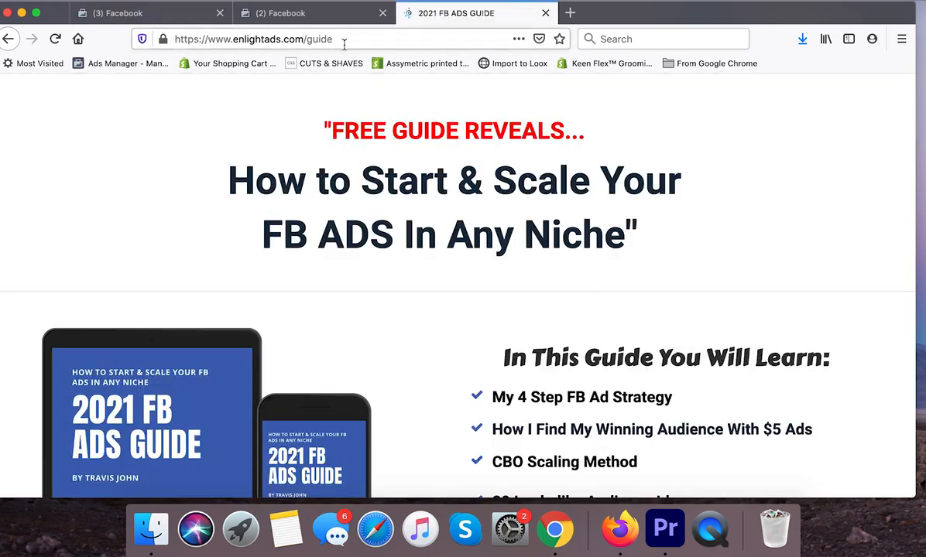
click(333, 41)
key(ctrl+c)
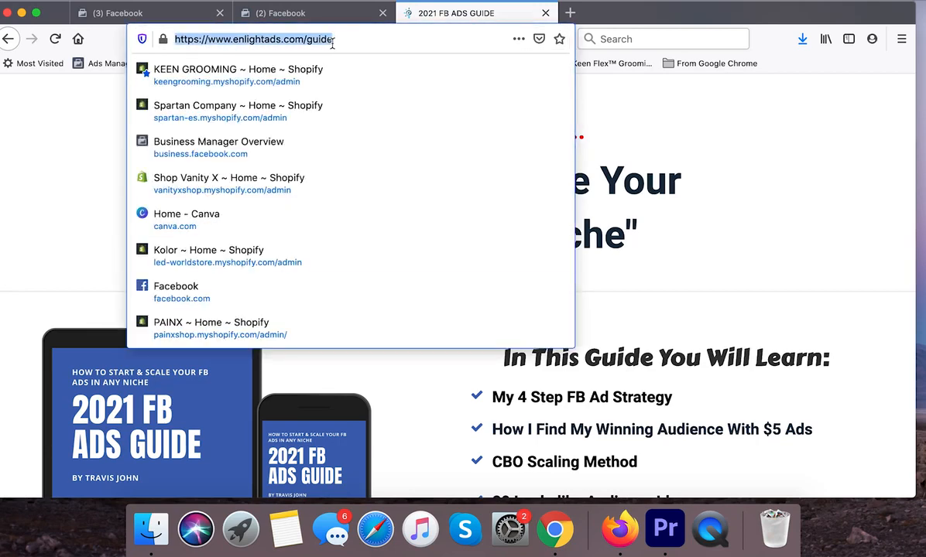
click(123, 13)
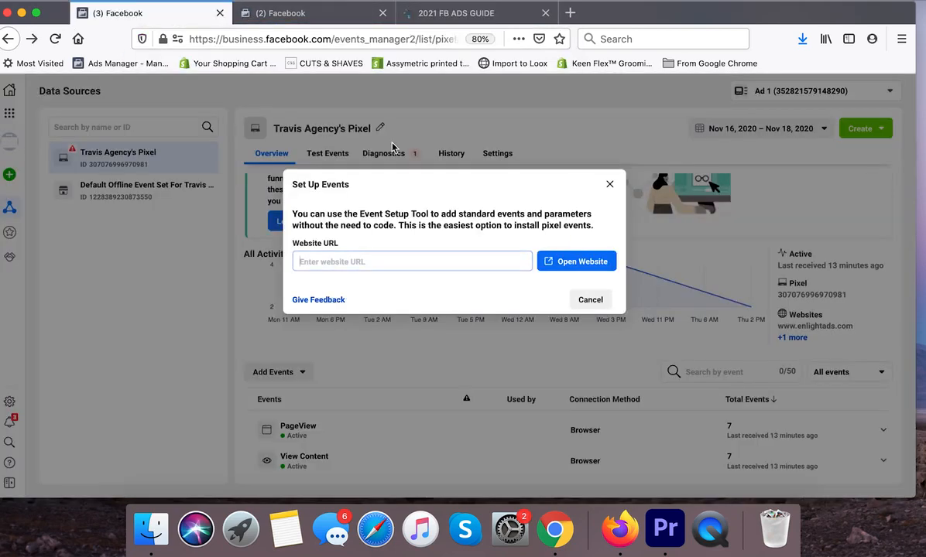
click(405, 261)
key(ctrl+v)
click(590, 262)
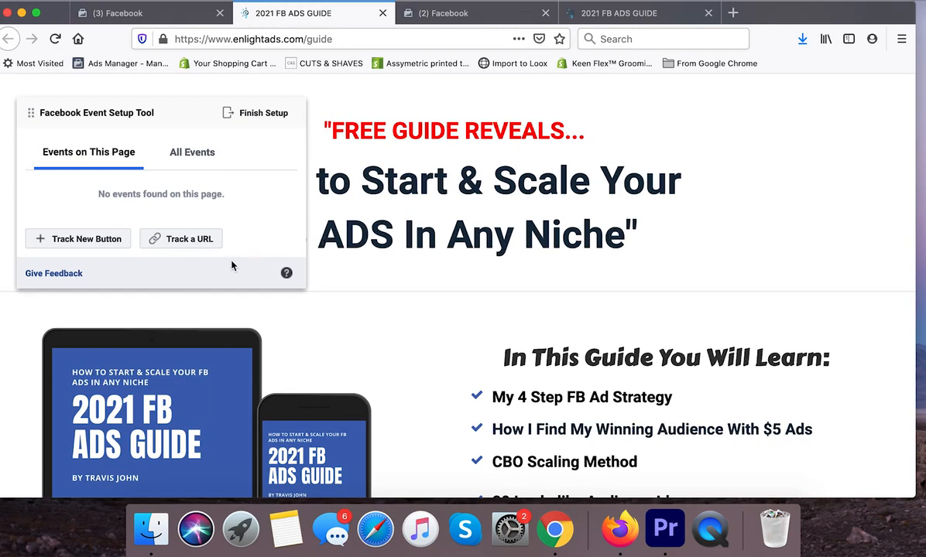
click(175, 240)
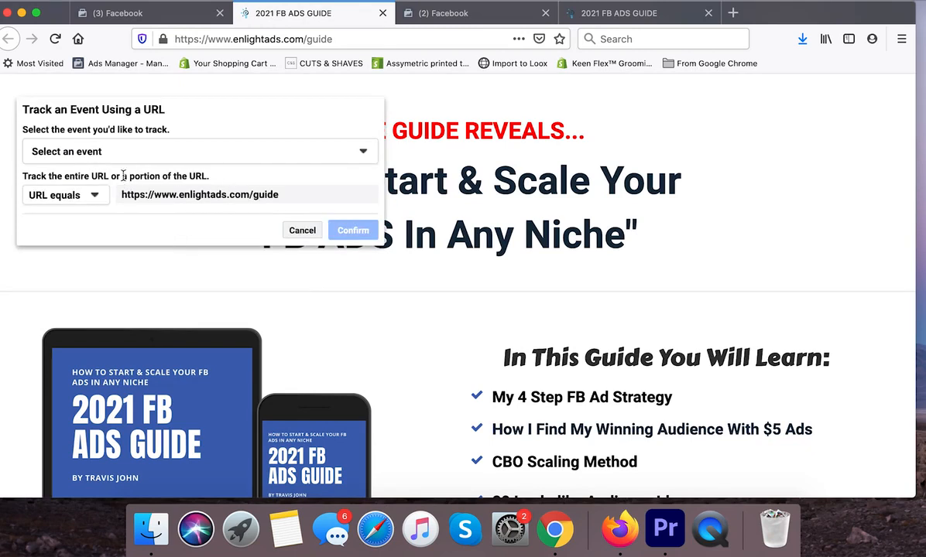
click(114, 149)
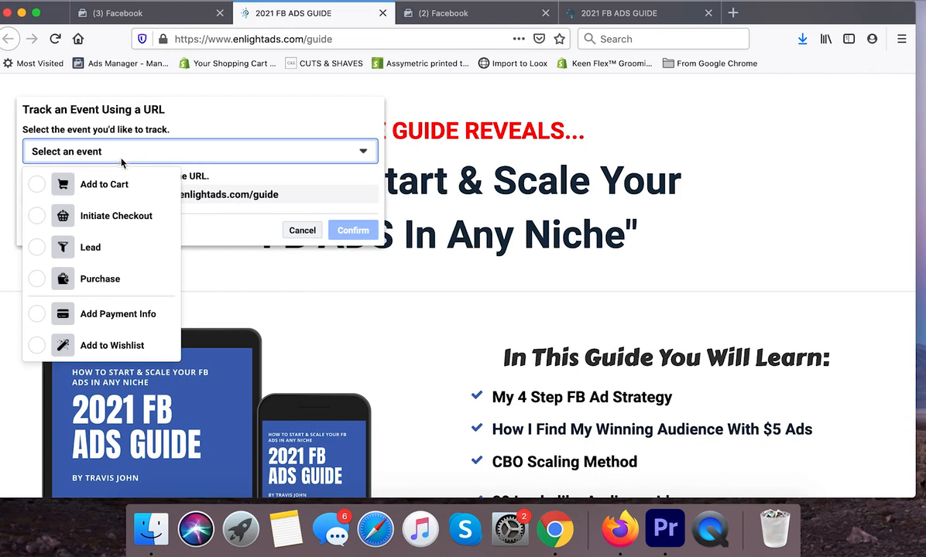
scroll(116, 219, down, 5)
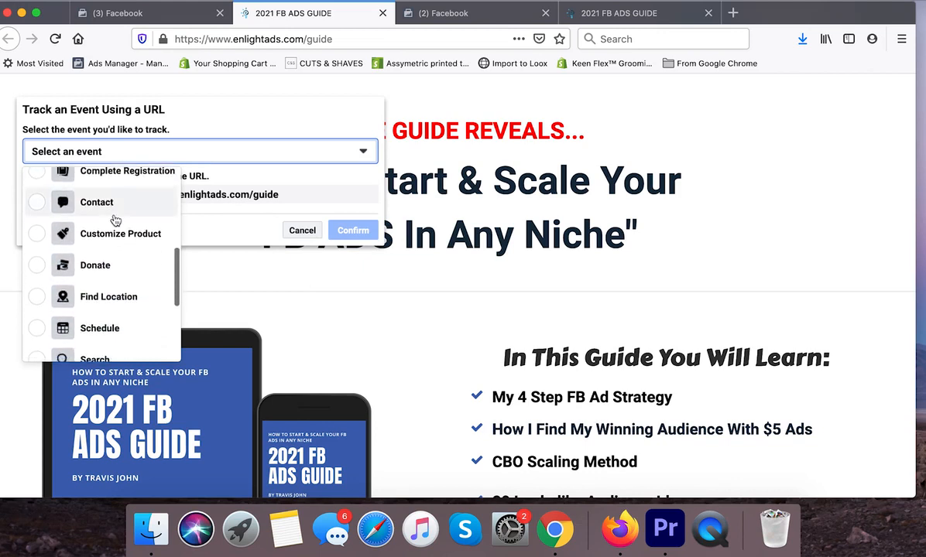
scroll(115, 219, down, 4)
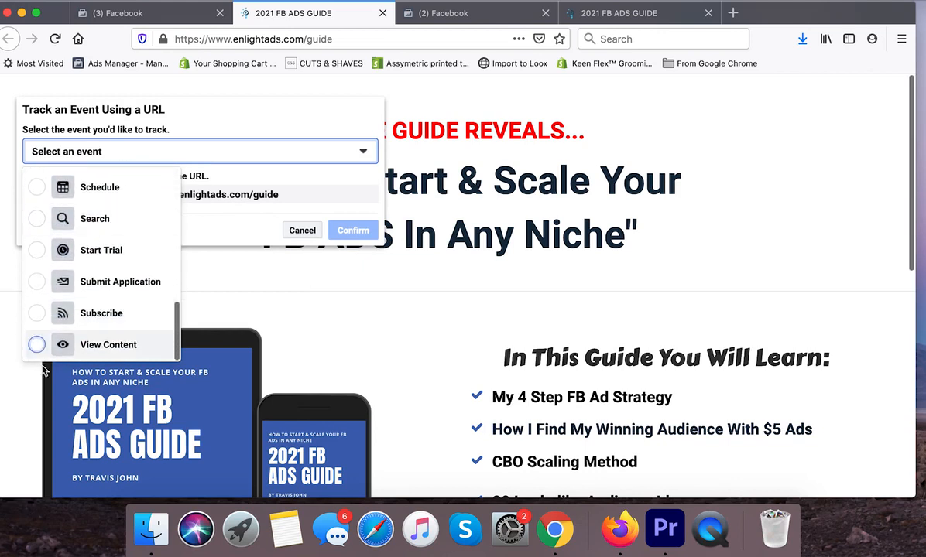
click(35, 345)
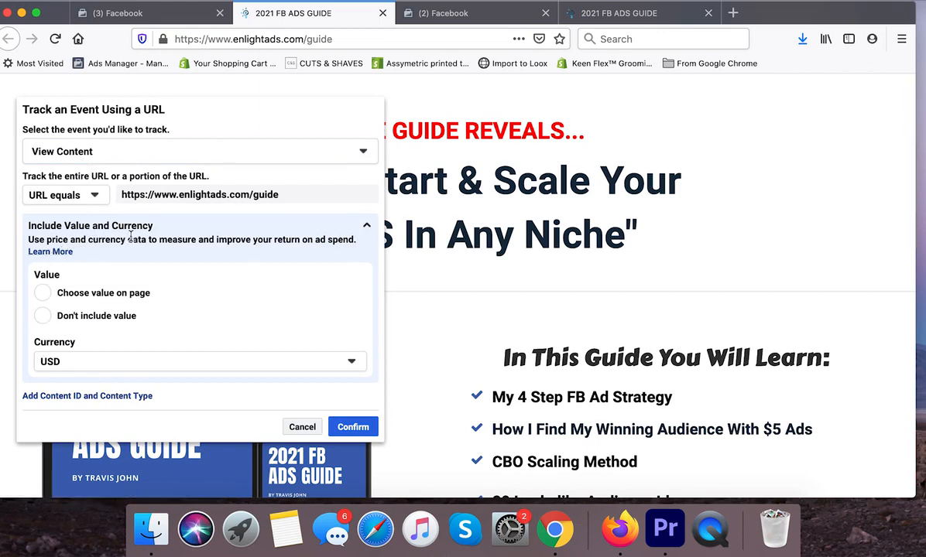
click(46, 318)
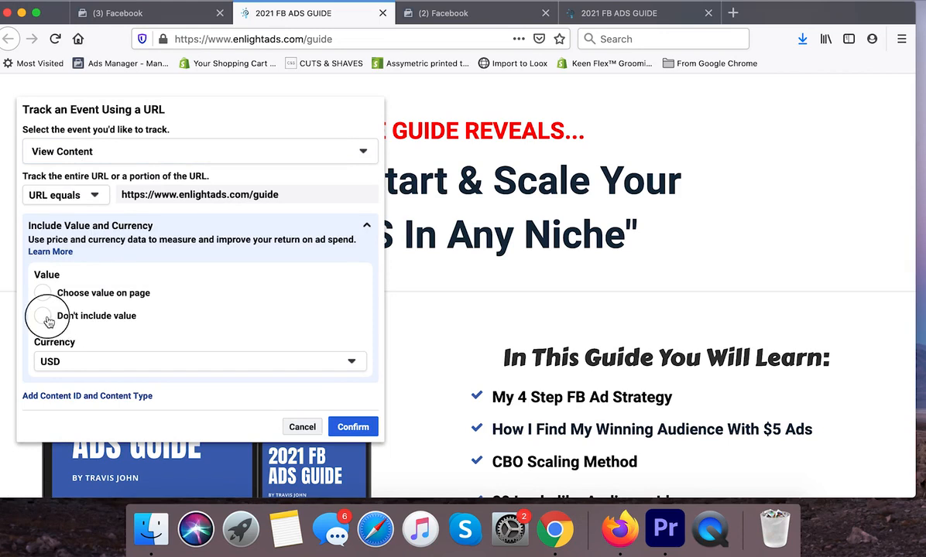
click(352, 428)
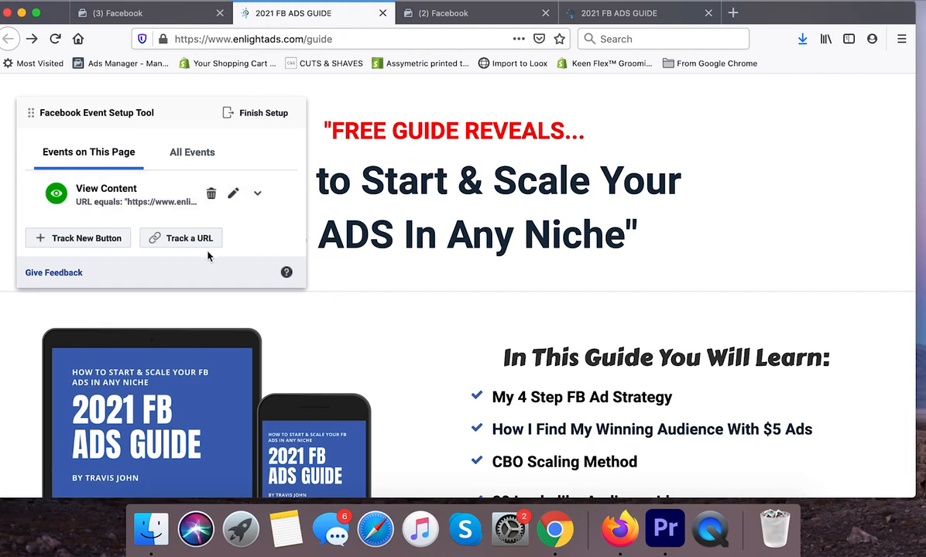
Look over the guide landing page, open the opt-in form from its Download Guide button, and close the form.
scroll(363, 343, down, 1)
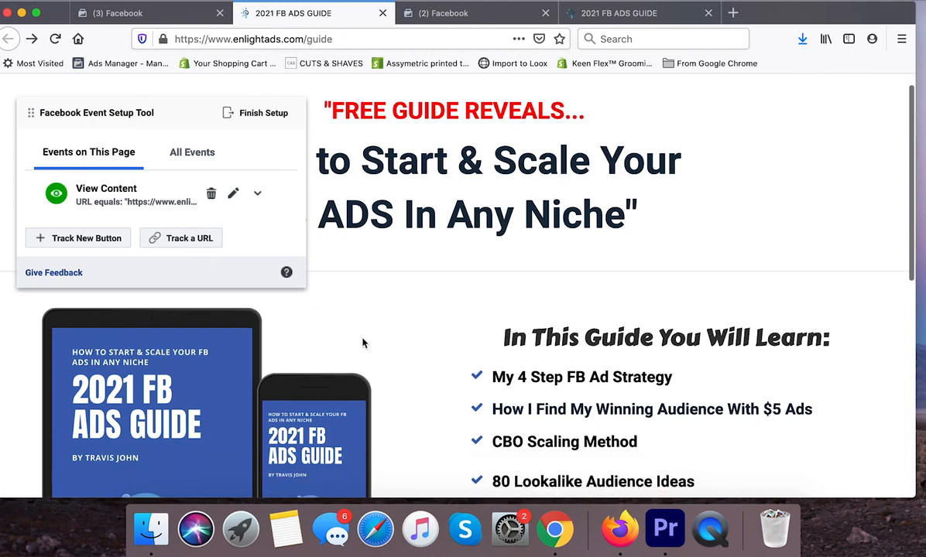
scroll(362, 343, down, 10)
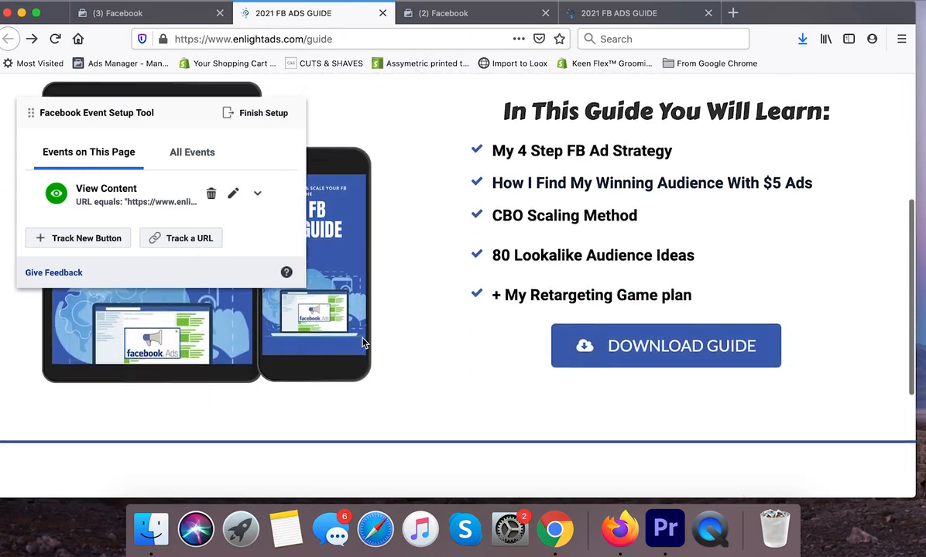
scroll(430, 333, up, 10)
scroll(430, 334, down, 6)
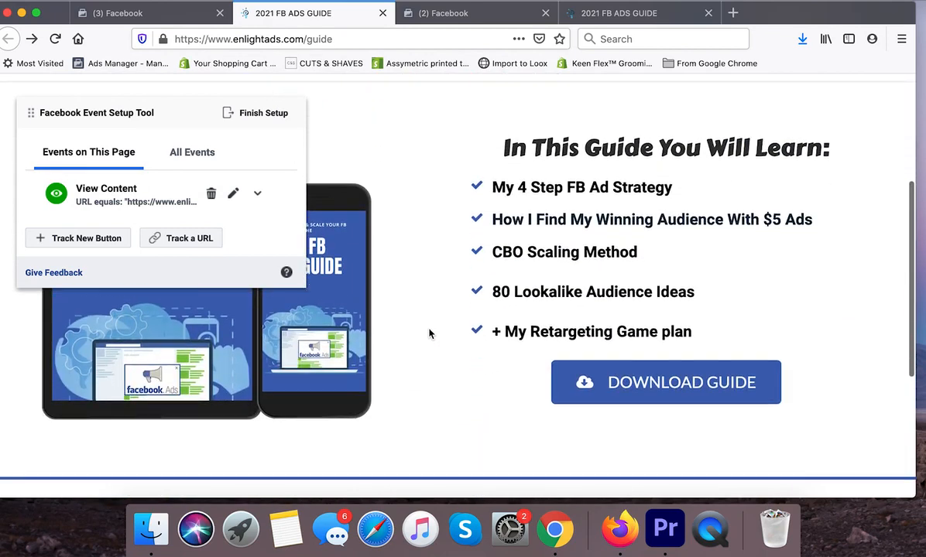
click(651, 381)
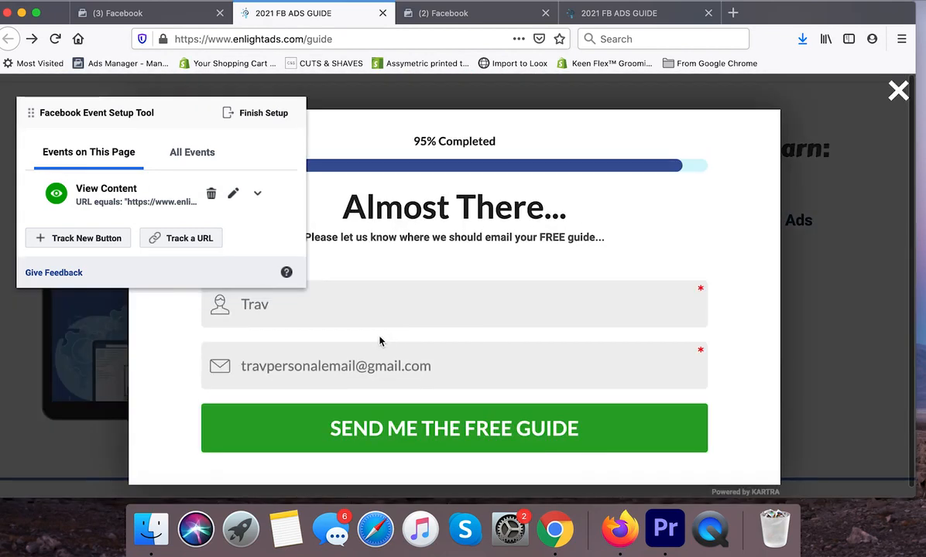
click(898, 90)
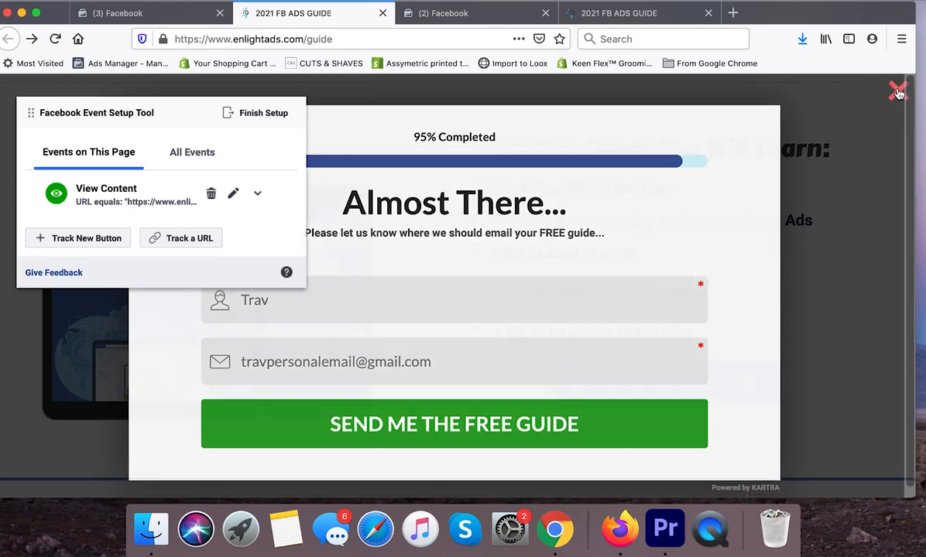
Return to Events Manager, disconnect the guide page from the Event Setup Tool, and close the Set Up Events dialog.
scroll(308, 295, up, 3)
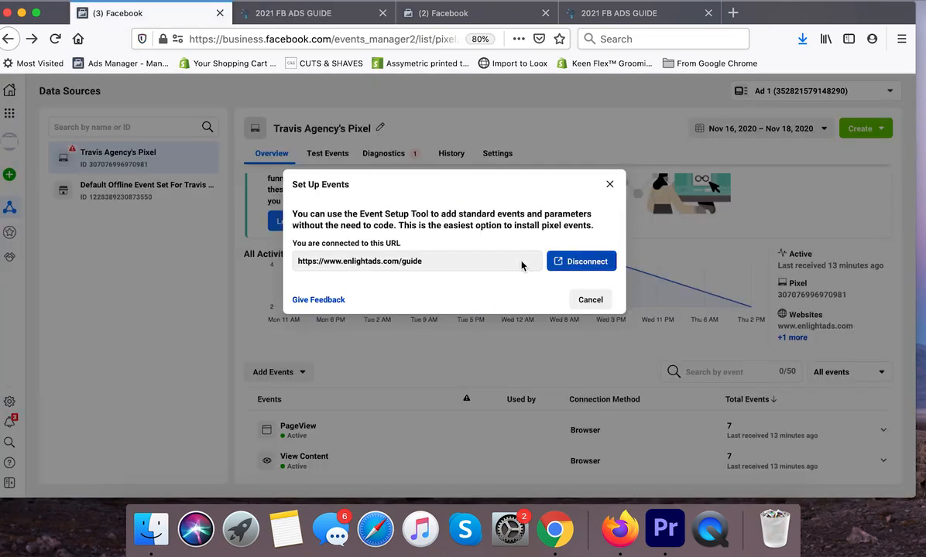
click(577, 264)
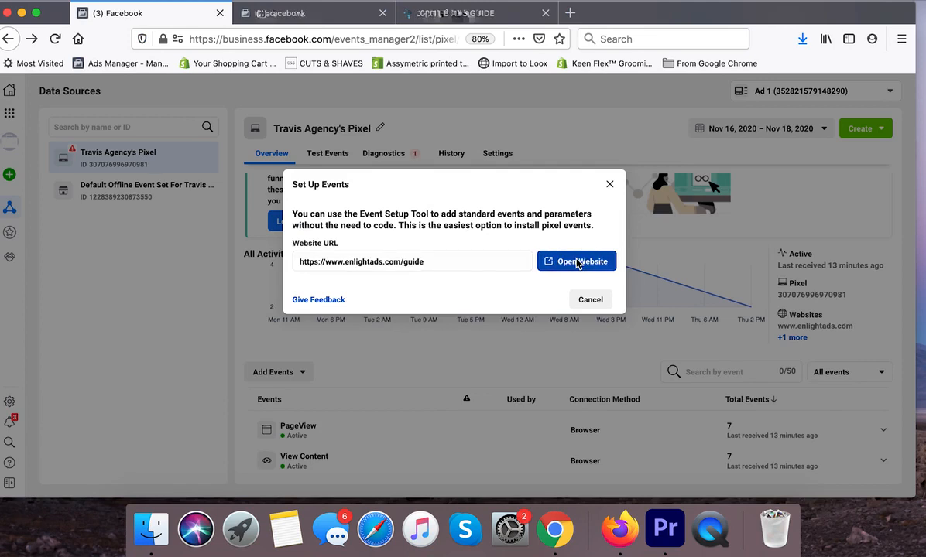
click(610, 186)
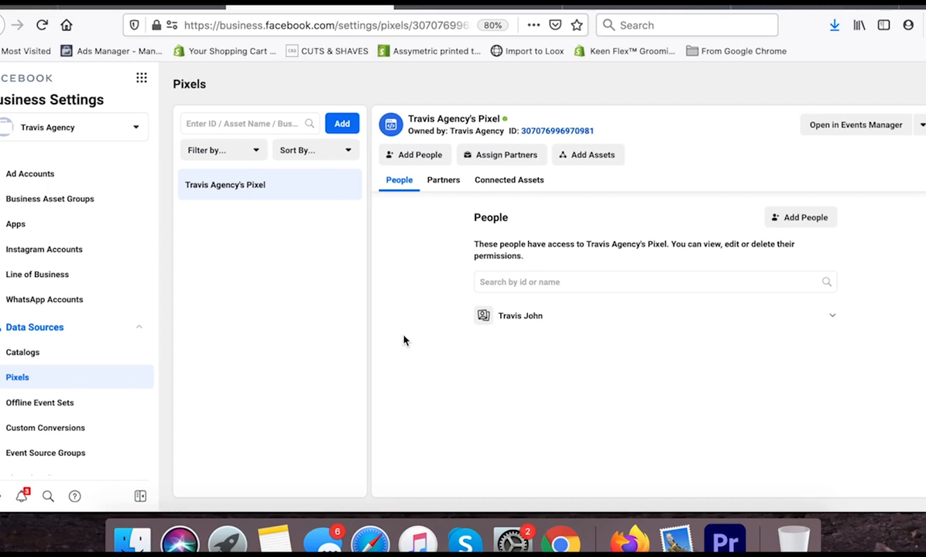
In Business Settings, show the ad accounts and open ad account Ad 1 in Ads Manager.
click(39, 174)
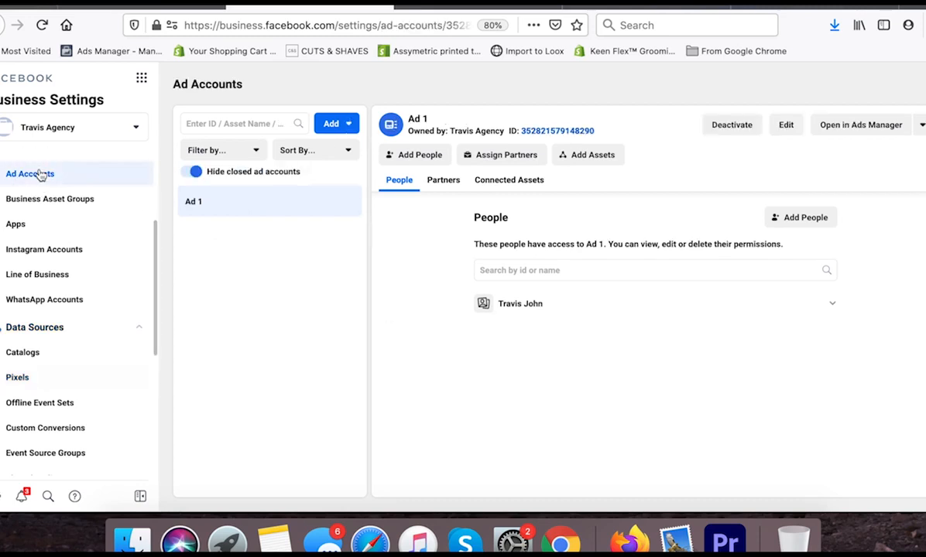
click(873, 131)
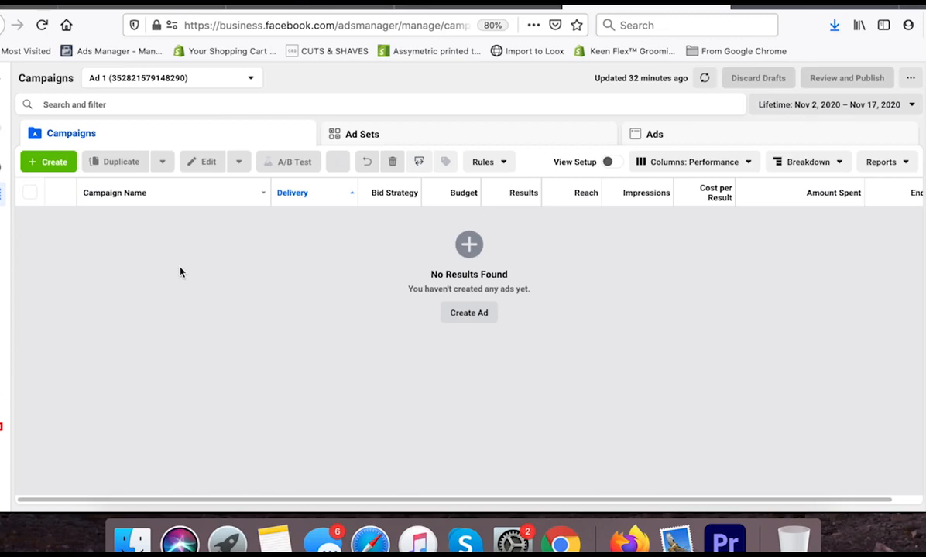
Create a new campaign with the Conversions objective and name it "Test - Top 4 - Interest".
click(60, 162)
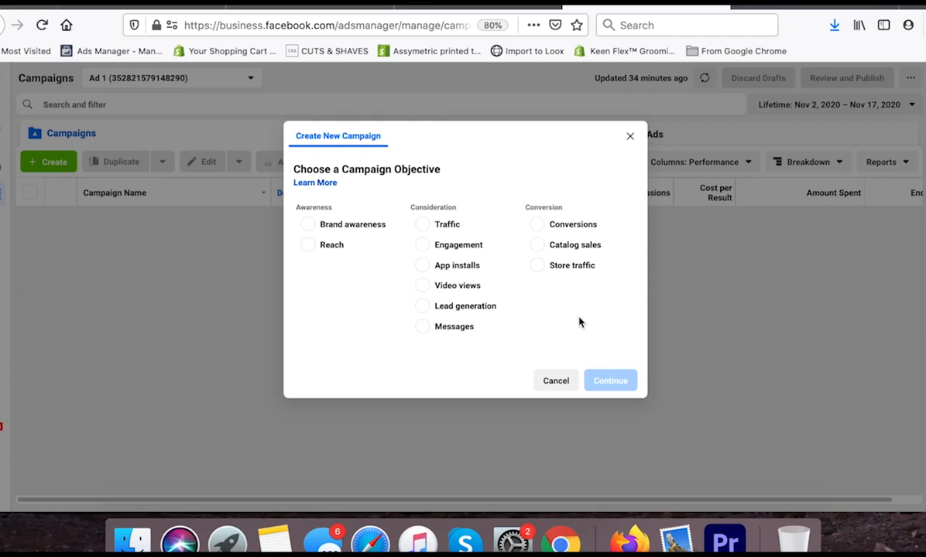
click(538, 226)
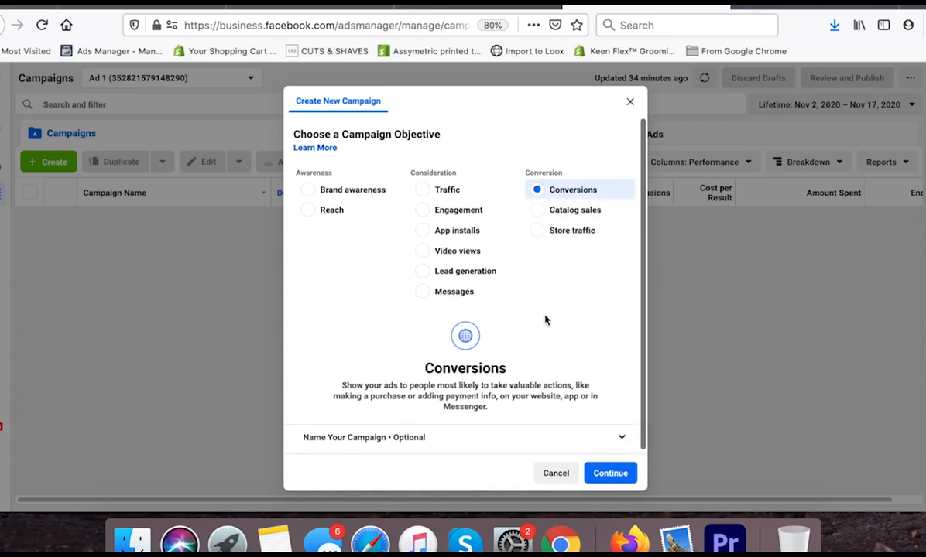
click(457, 435)
scroll(449, 403, down, 4)
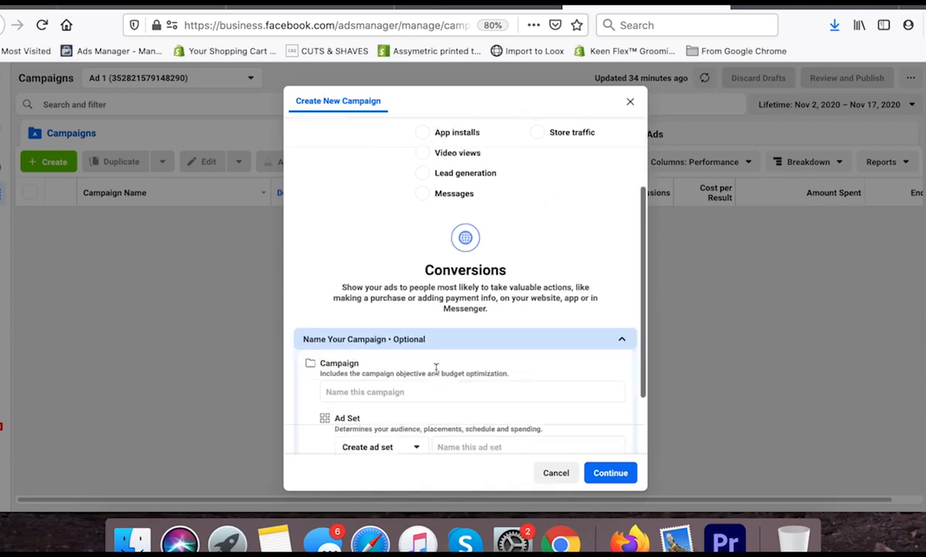
click(356, 313)
text(Test)
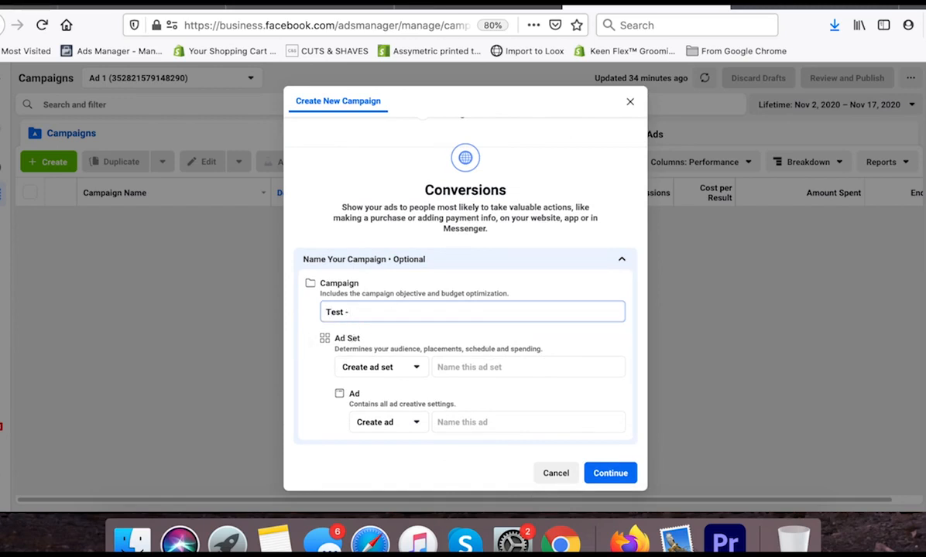
text( - Top 4 - Interest)
Name the ad set "Interest" and the ad "Video", and continue to the campaign's draft settings.
click(435, 366)
click(422, 313)
click(456, 367)
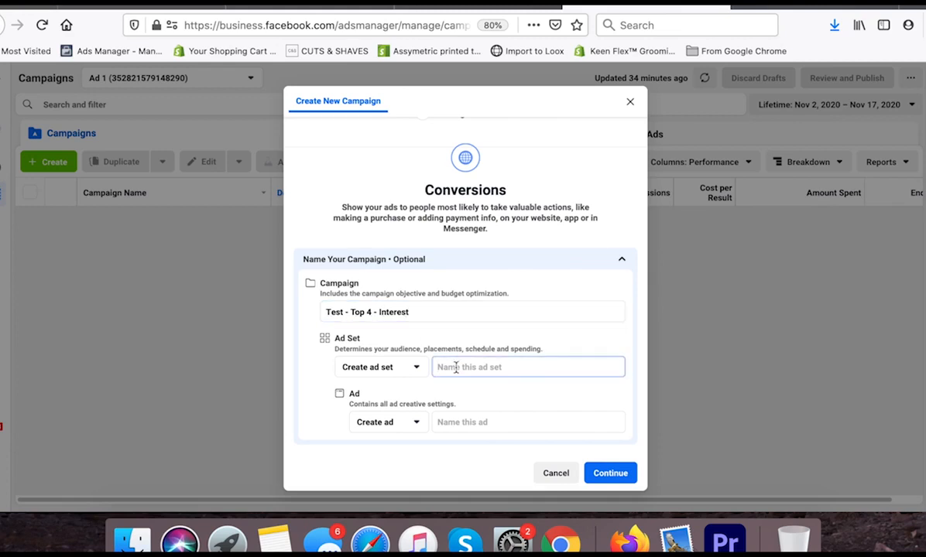
text(Interest)
scroll(454, 380, down, 1)
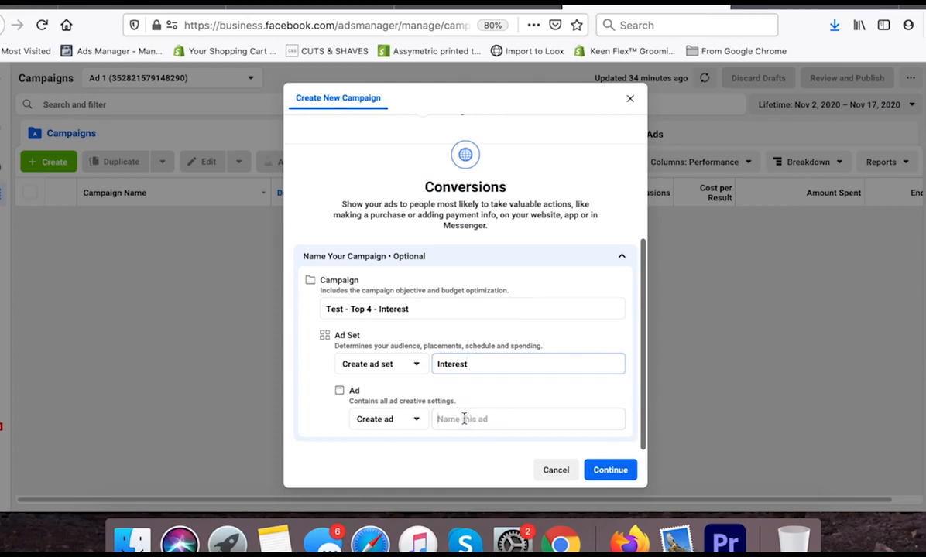
click(464, 419)
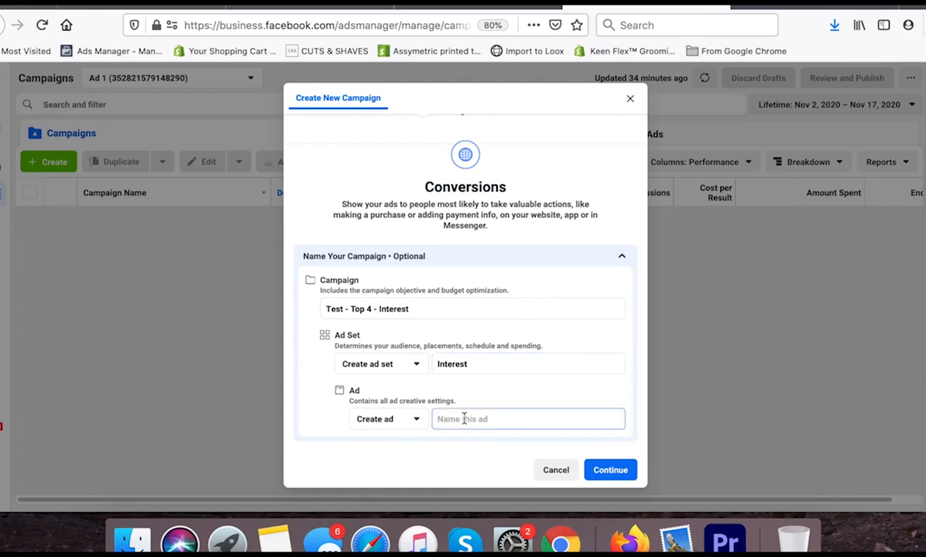
text(Video)
click(611, 471)
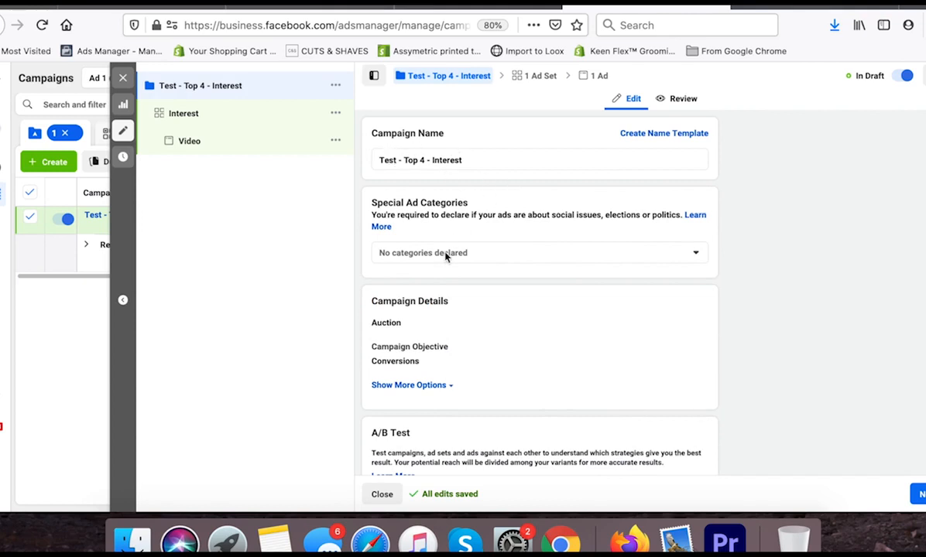
Review the campaign-level settings, including the additional campaign details, A/B test and campaign budget optimization.
scroll(446, 255, down, 3)
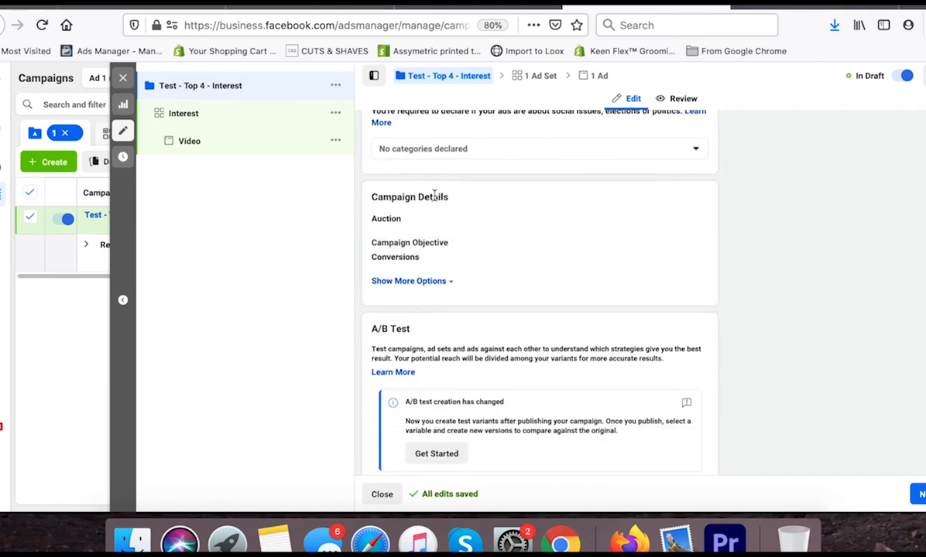
click(409, 282)
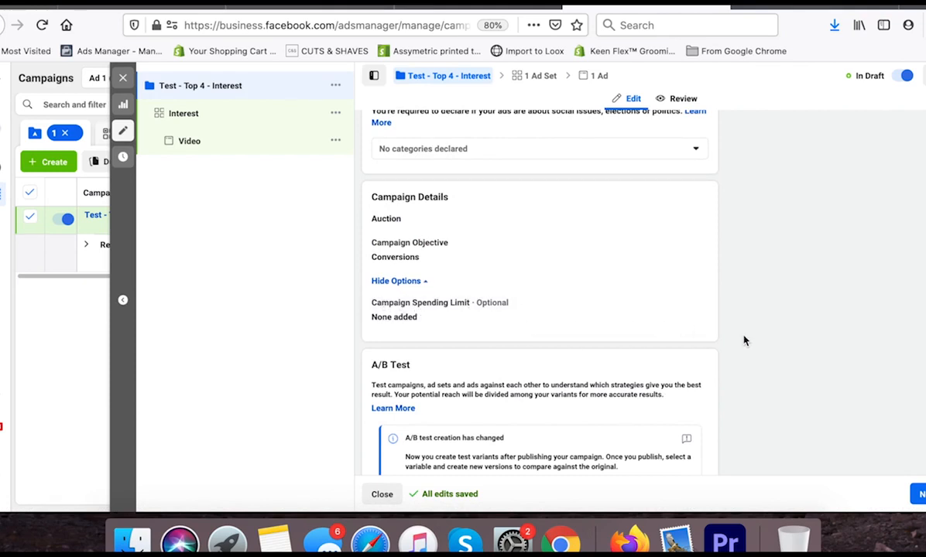
scroll(744, 340, down, 3)
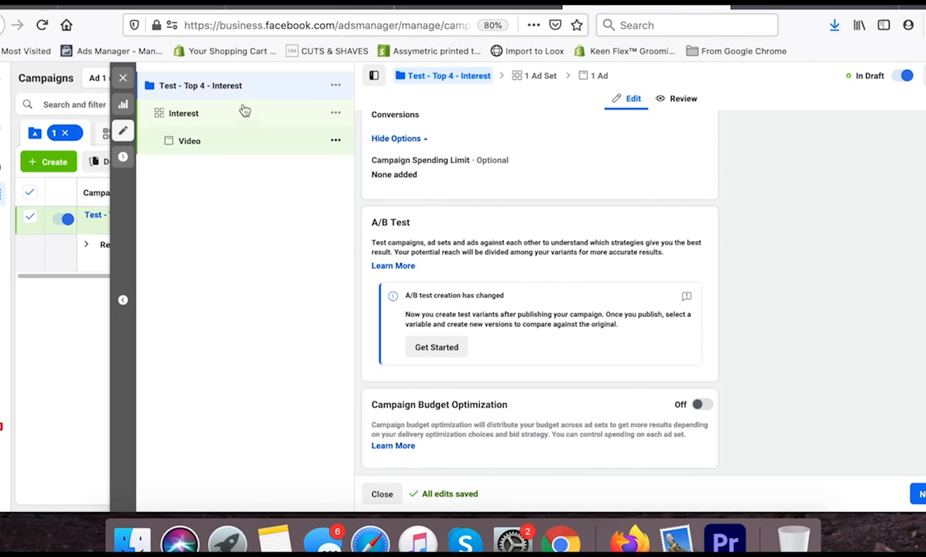
Open the Interest ad set and choose View Content as its website conversion event.
click(185, 116)
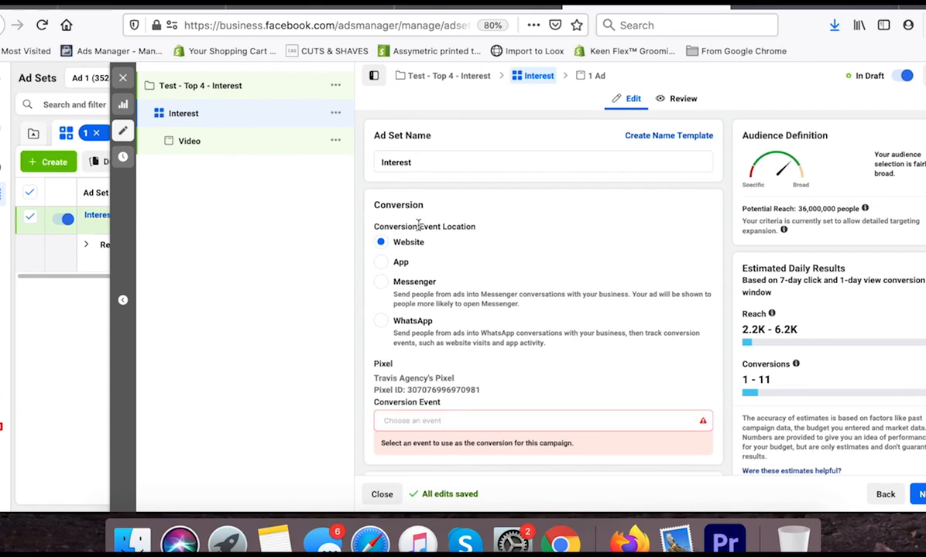
scroll(453, 234, down, 2)
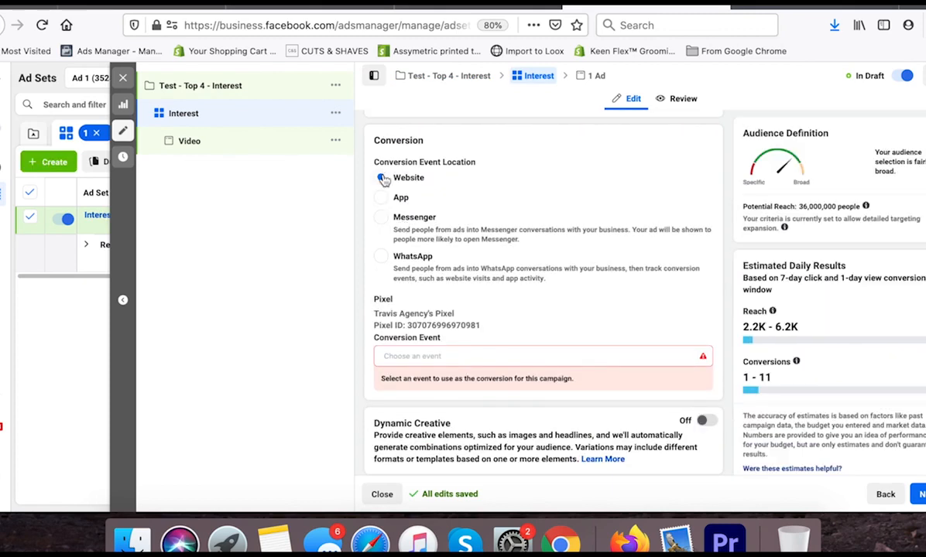
click(427, 355)
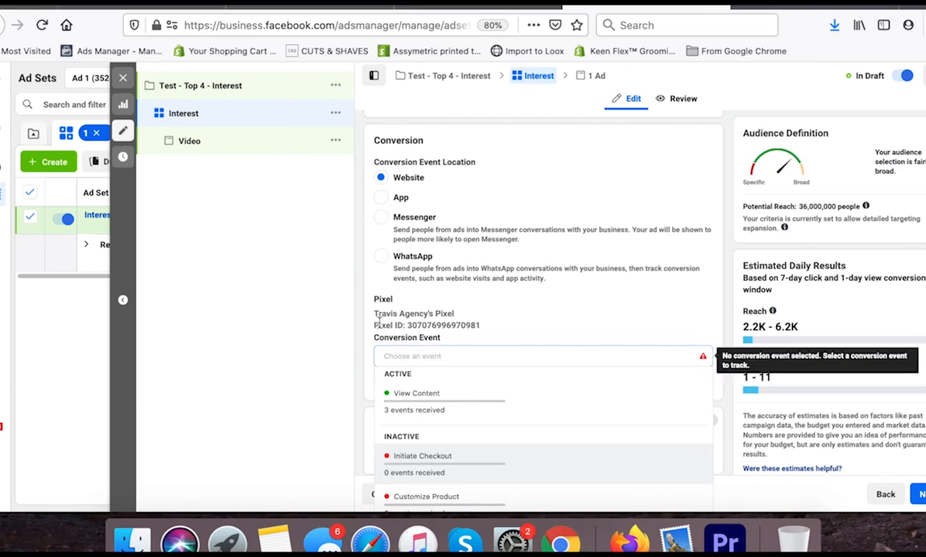
click(407, 401)
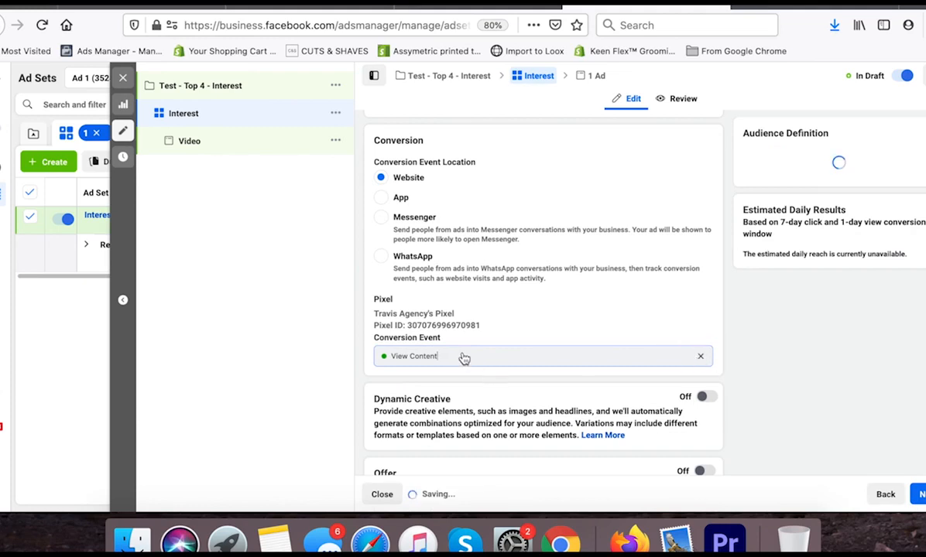
Clear the ad set's conversion event and choose Lead instead.
key(BackSpace)
click(580, 355)
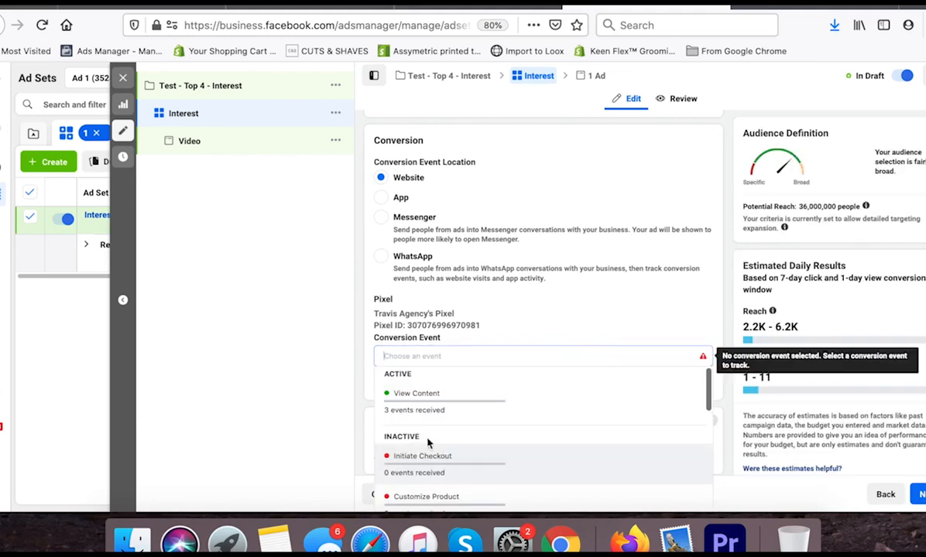
scroll(478, 433, down, 2)
scroll(475, 440, down, 3)
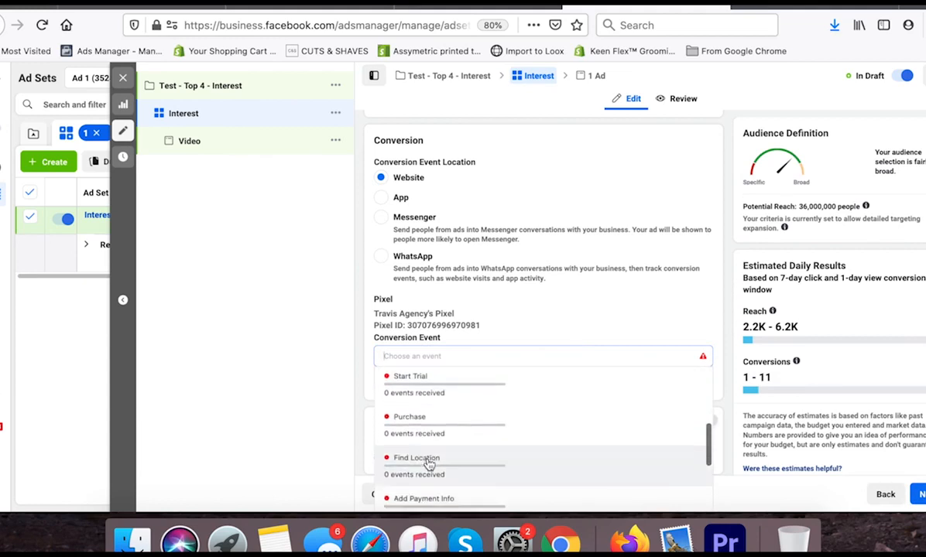
scroll(434, 463, up, 3)
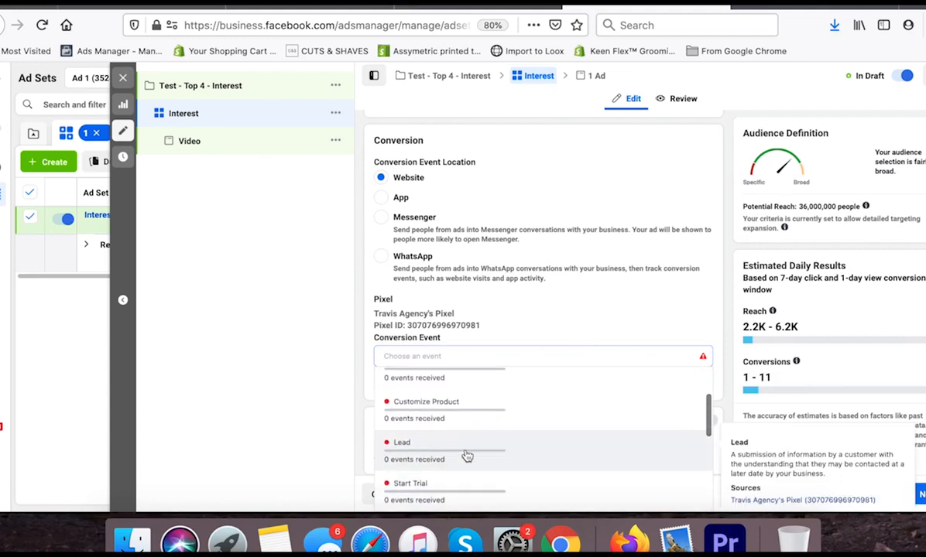
click(467, 456)
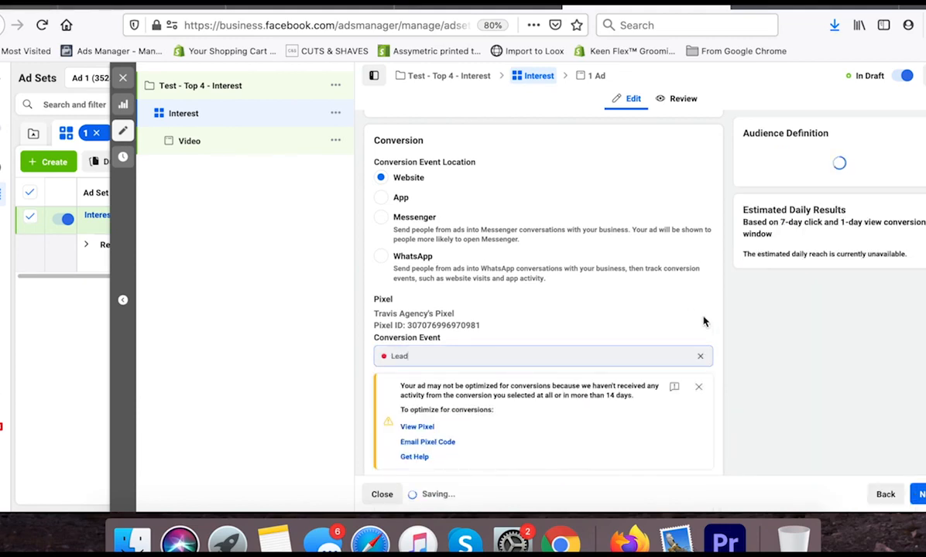
double_click(714, 335)
Set the Interest ad set's daily budget to $5.00.
scroll(715, 335, down, 4)
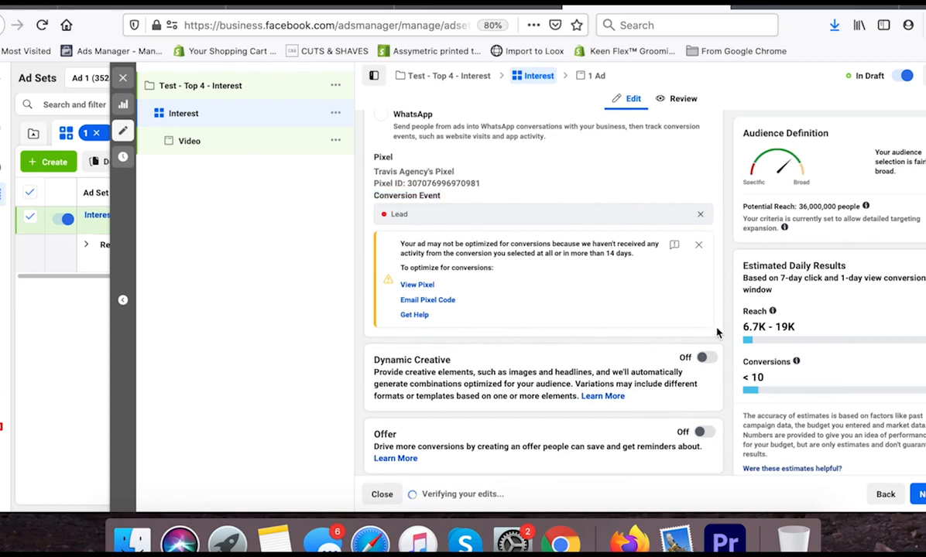
scroll(716, 341, down, 3)
scroll(716, 351, down, 3)
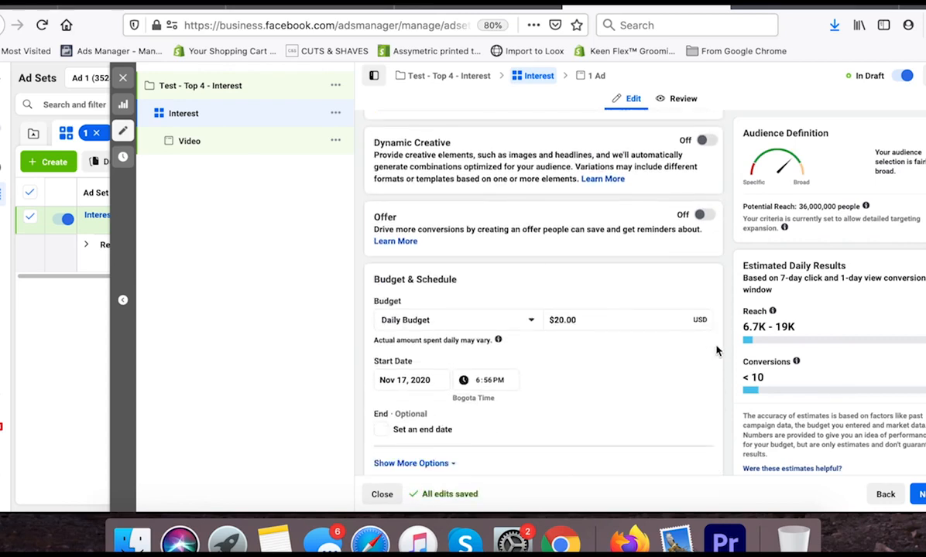
click(561, 296)
key(BackSpace)
key(BackSpace)
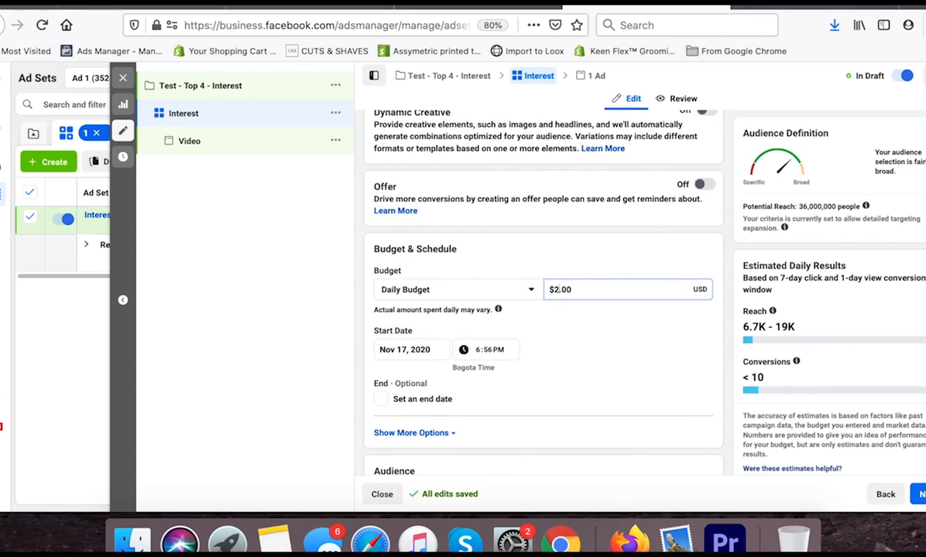
text(5)
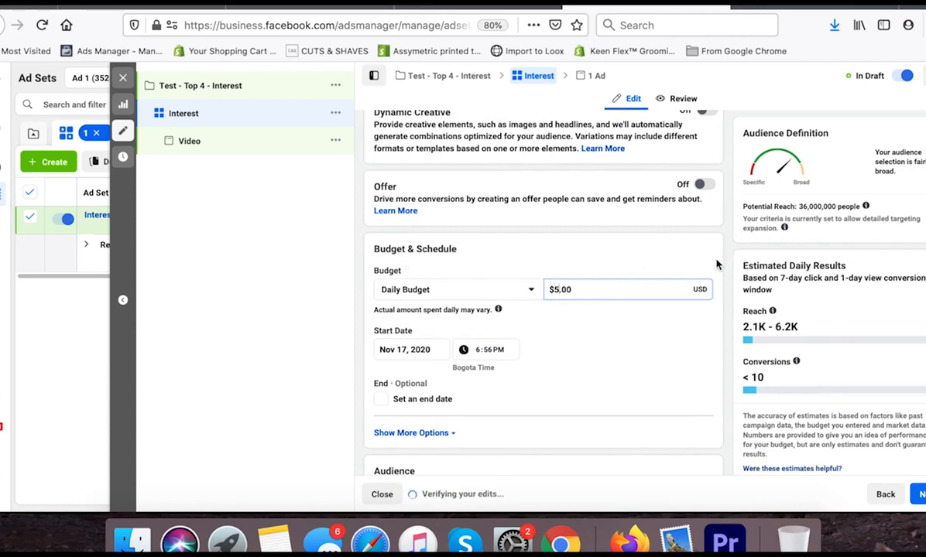
Schedule the ad set to start on Nov 18, 2020 at 12:00 AM.
scroll(709, 267, down, 3)
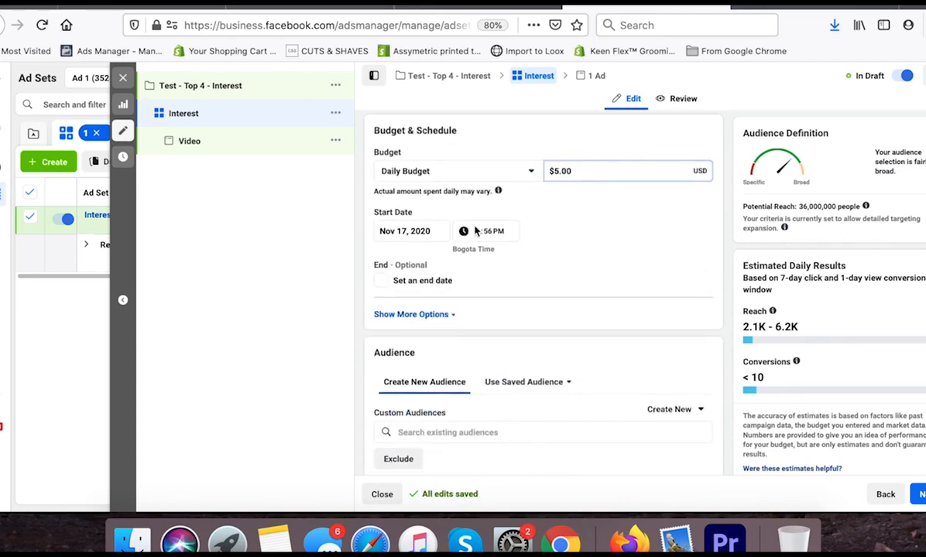
click(400, 231)
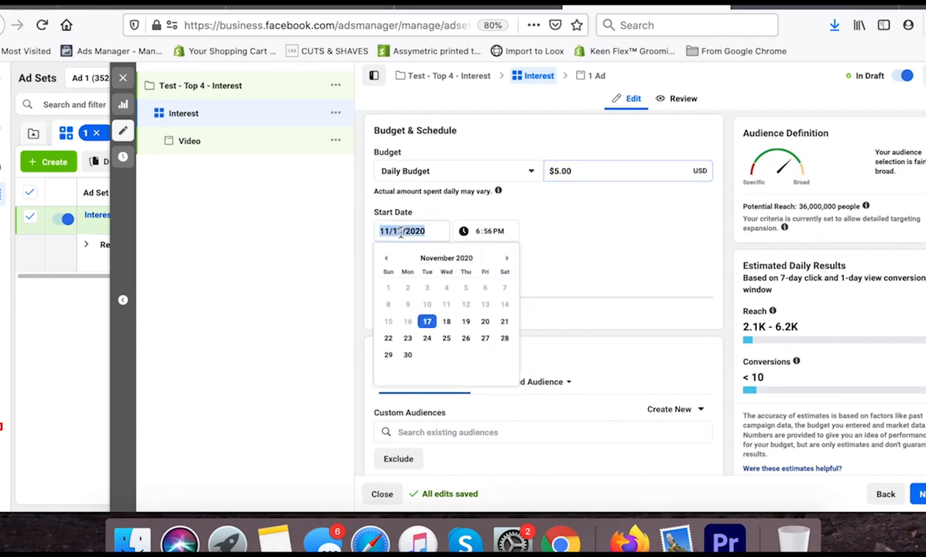
click(447, 321)
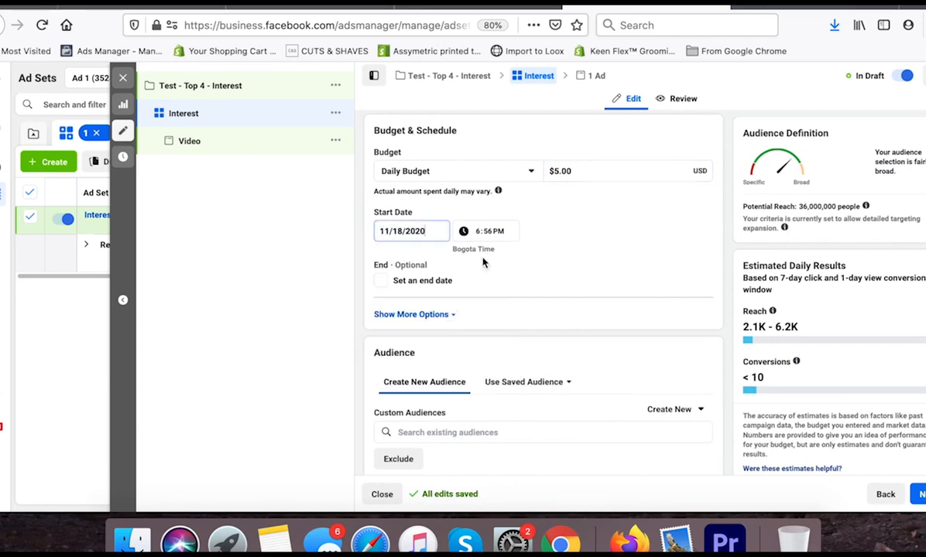
click(457, 226)
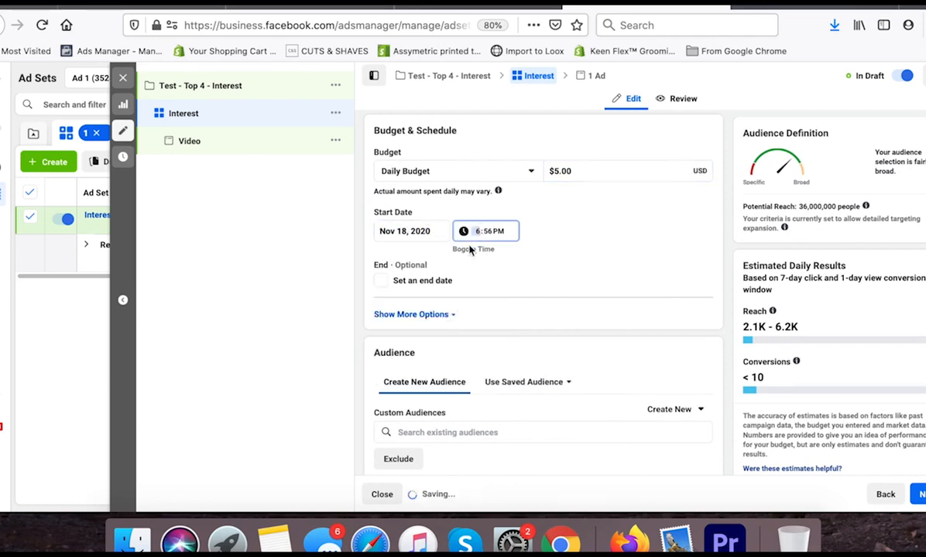
text(12)
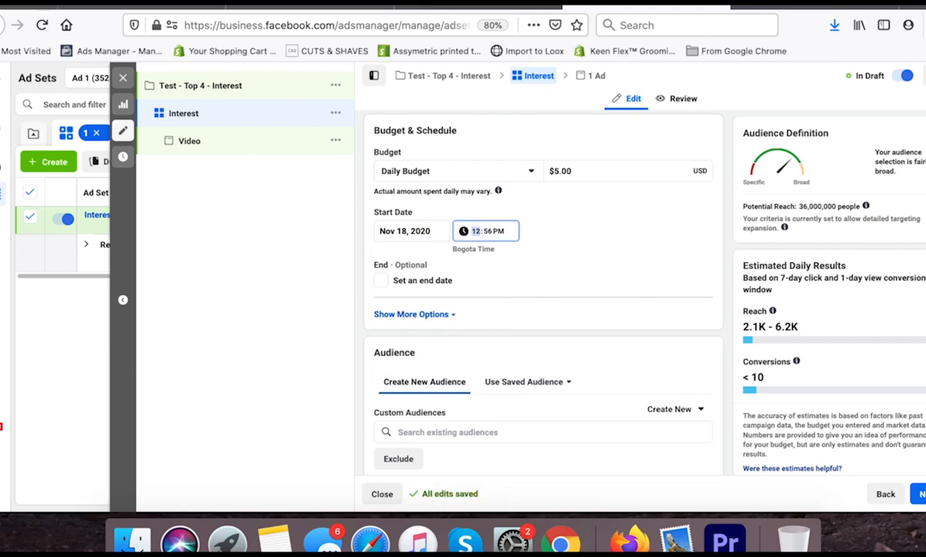
key(Tab)
text(00)
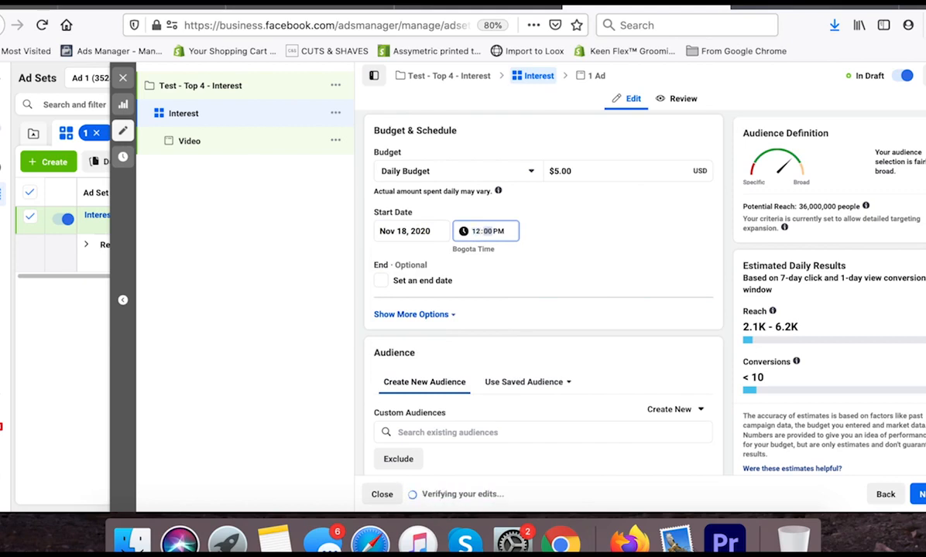
key(Tab)
text(a)
In the audience's locations, remove Colombia and include the country United States.
scroll(433, 256, down, 3)
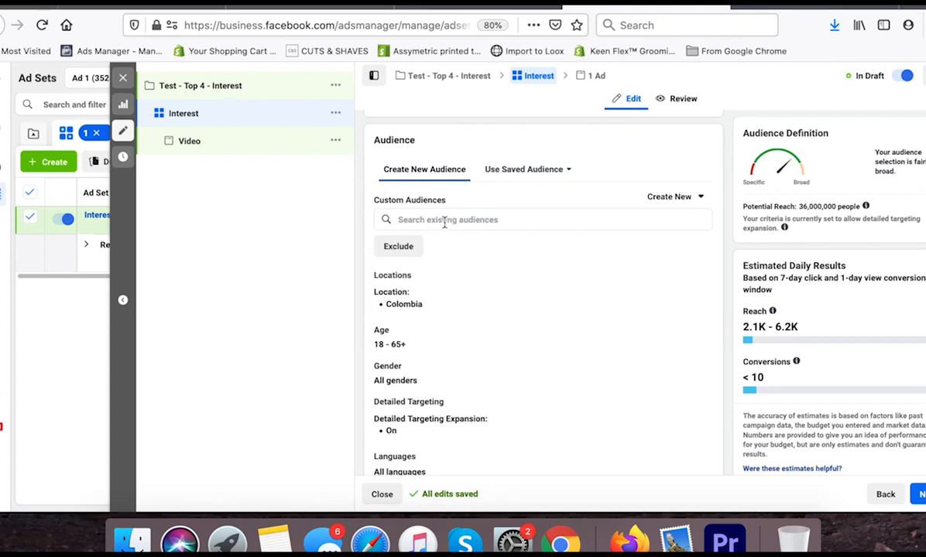
scroll(372, 274, down, 2)
scroll(372, 274, down, 3)
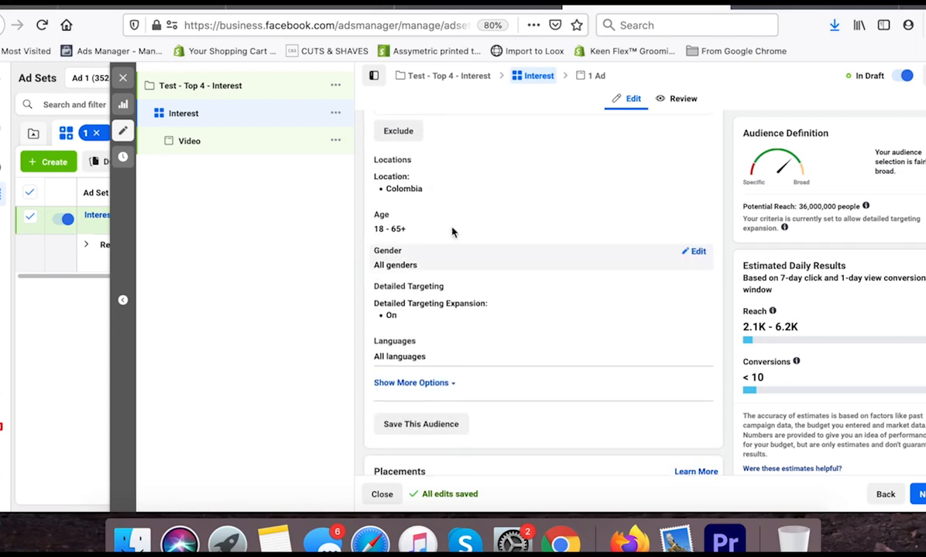
click(699, 164)
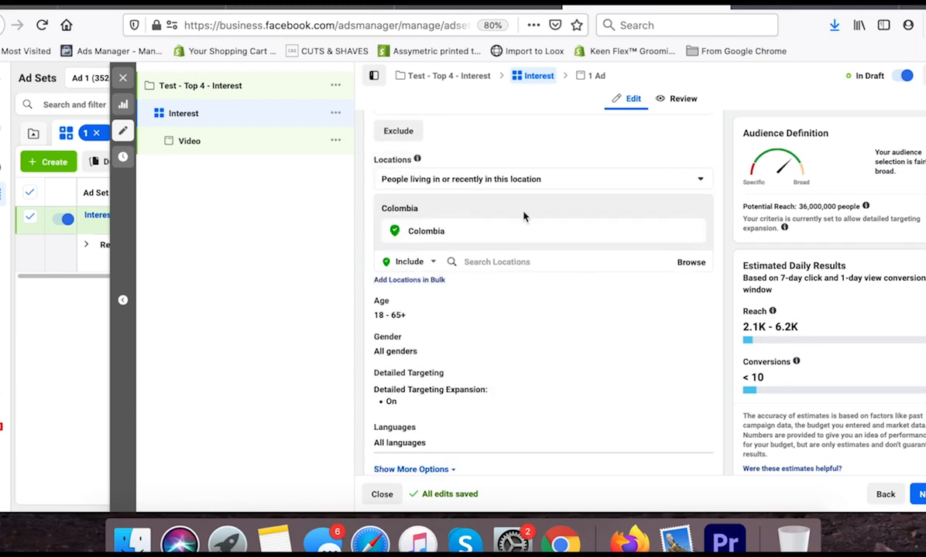
click(692, 232)
click(475, 246)
text(uni)
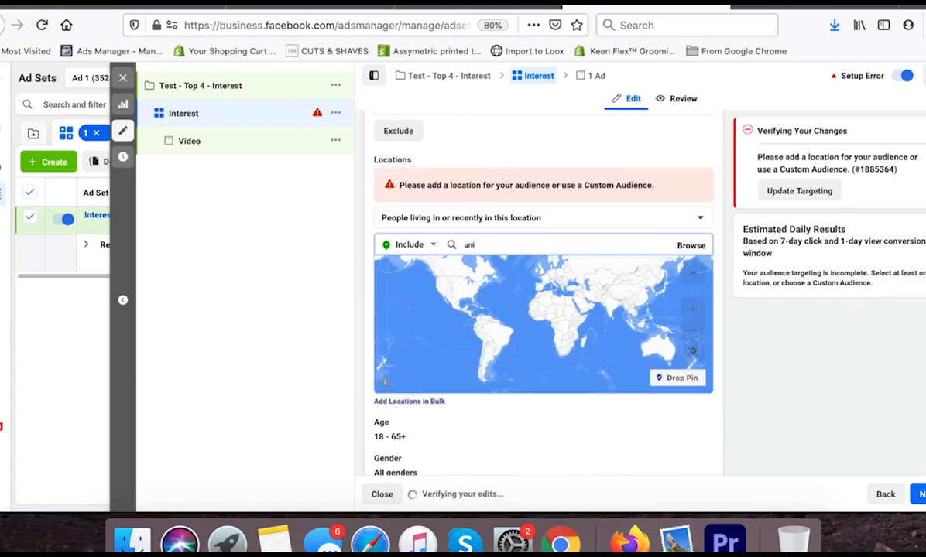
text(ted state)
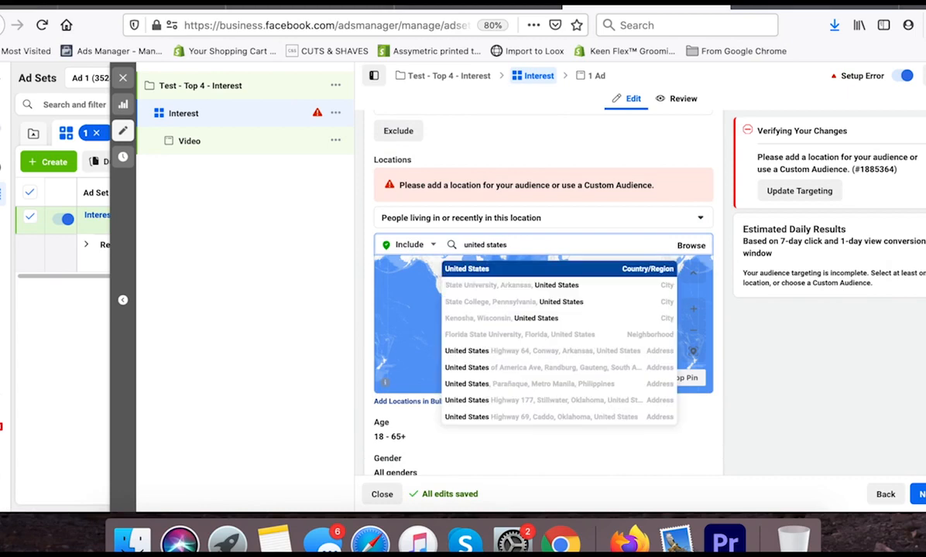
text(s)
key(Return)
Include the countries Canada, United Kingdom and Australia in the audience's locations.
text(canad)
text(a)
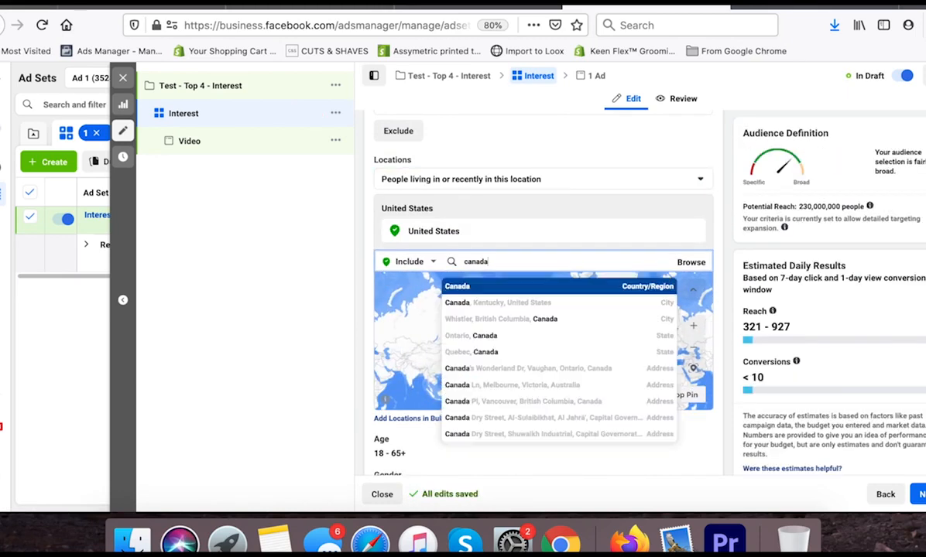
key(Return)
text(un)
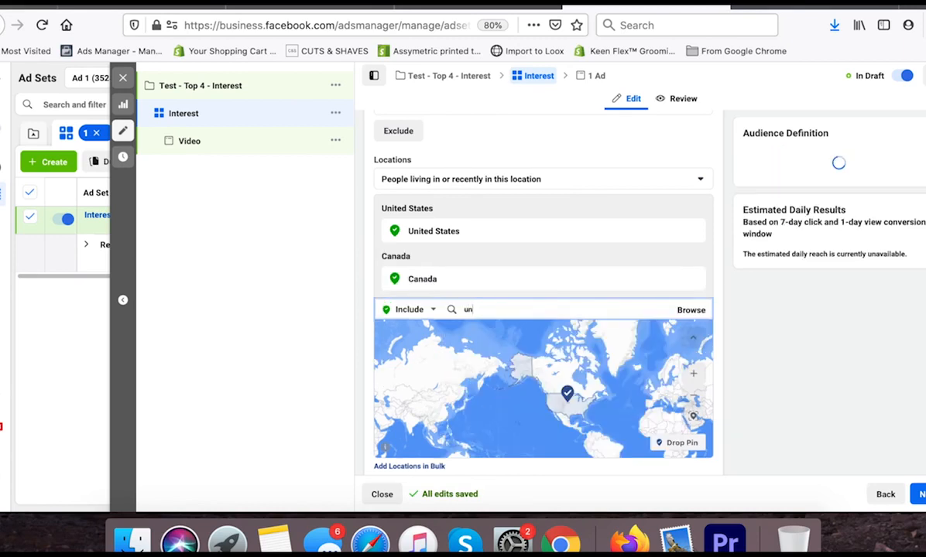
text(ited king)
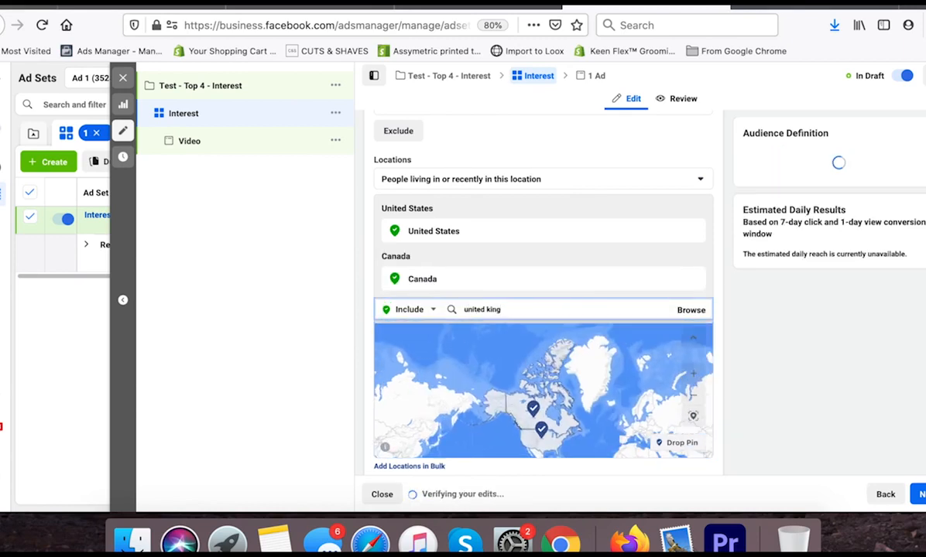
text(dom)
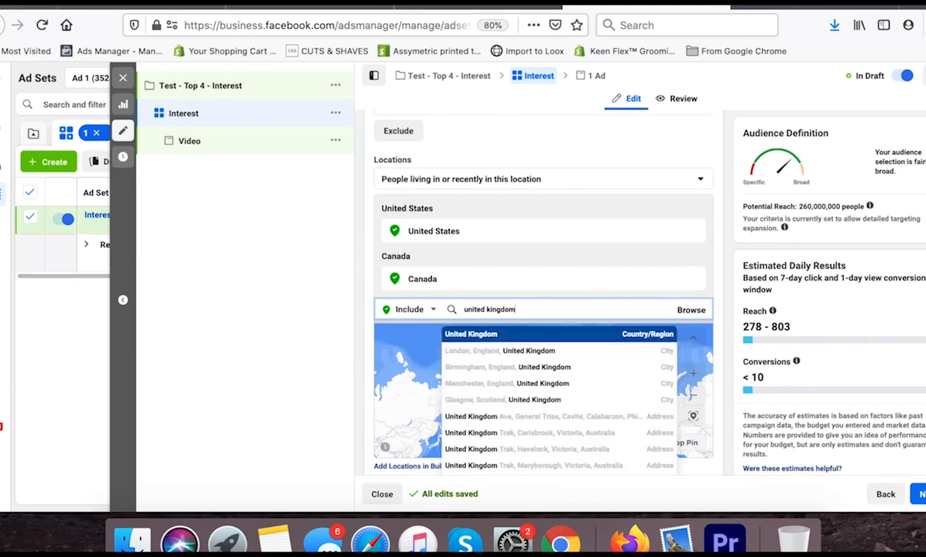
key(Return)
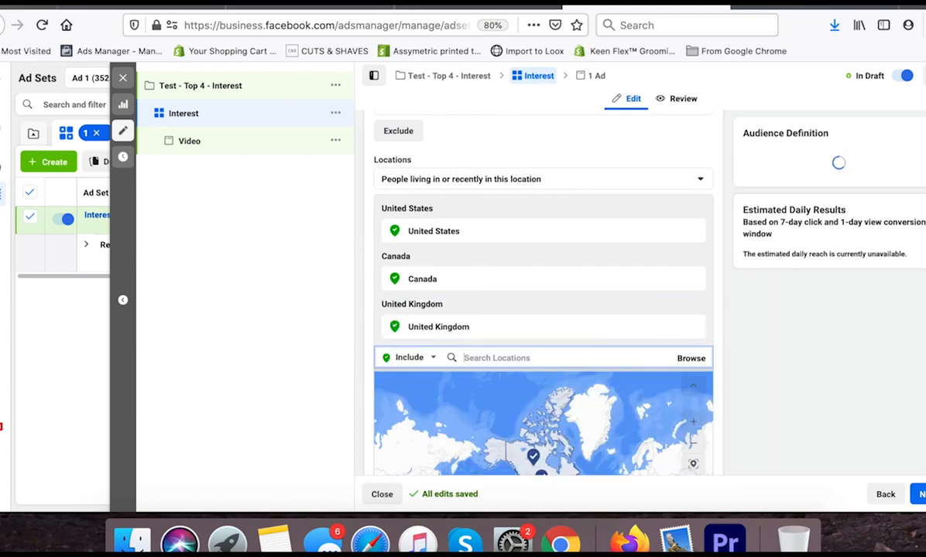
text(aust)
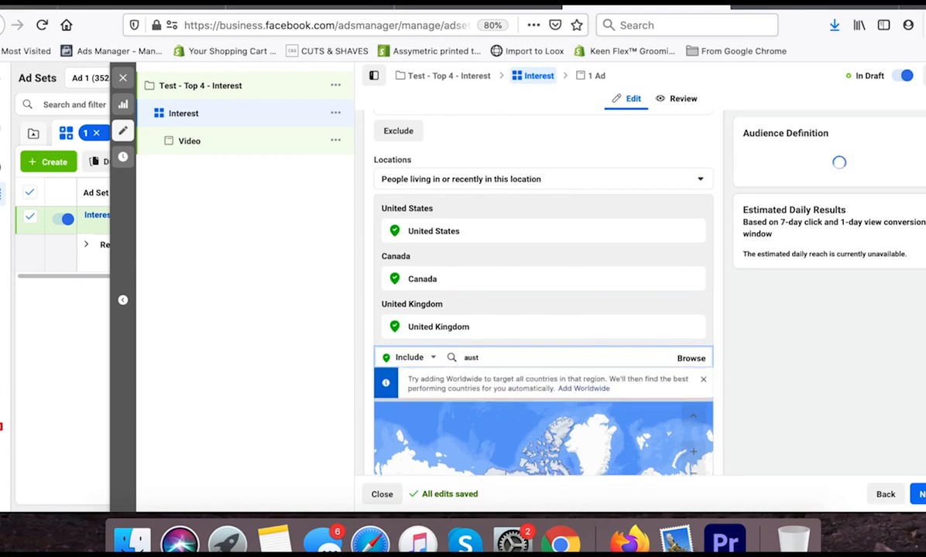
text(ralia)
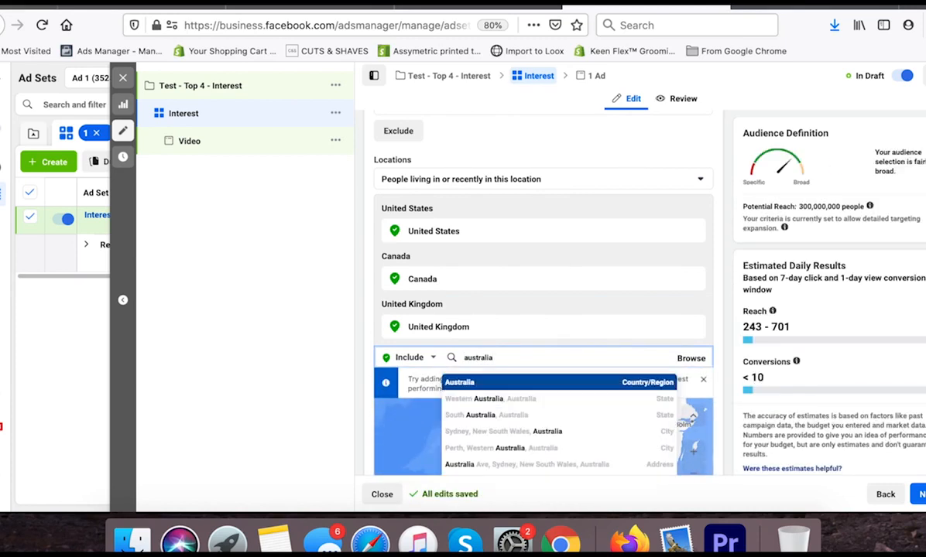
key(Return)
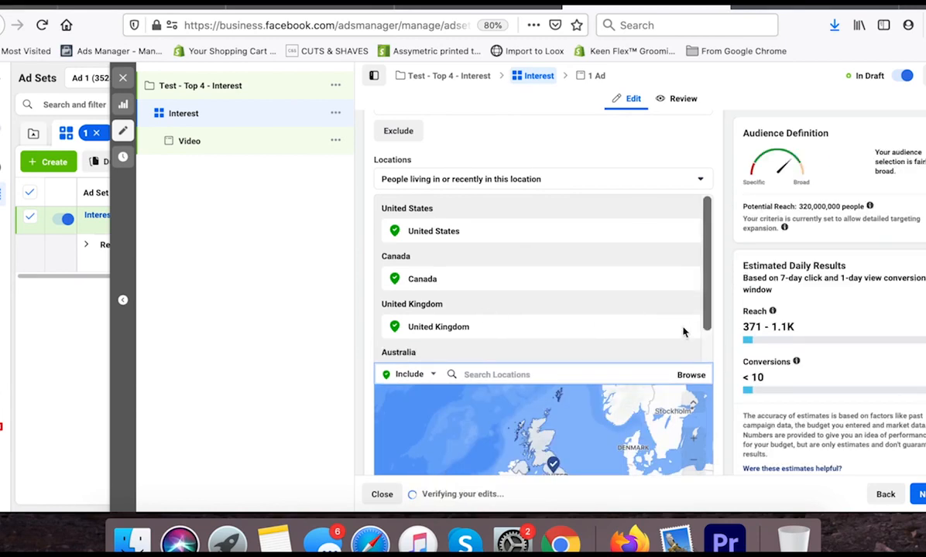
scroll(699, 372, down, 3)
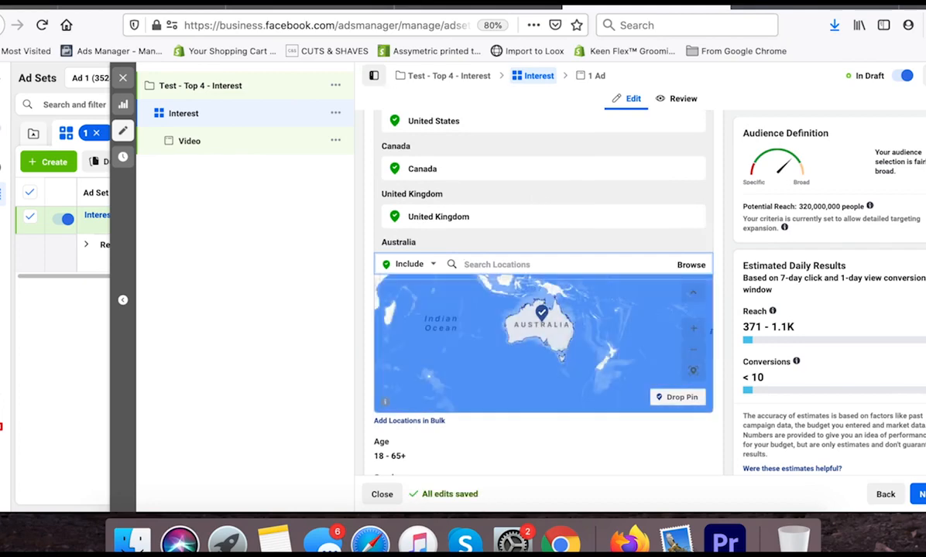
click(143, 6)
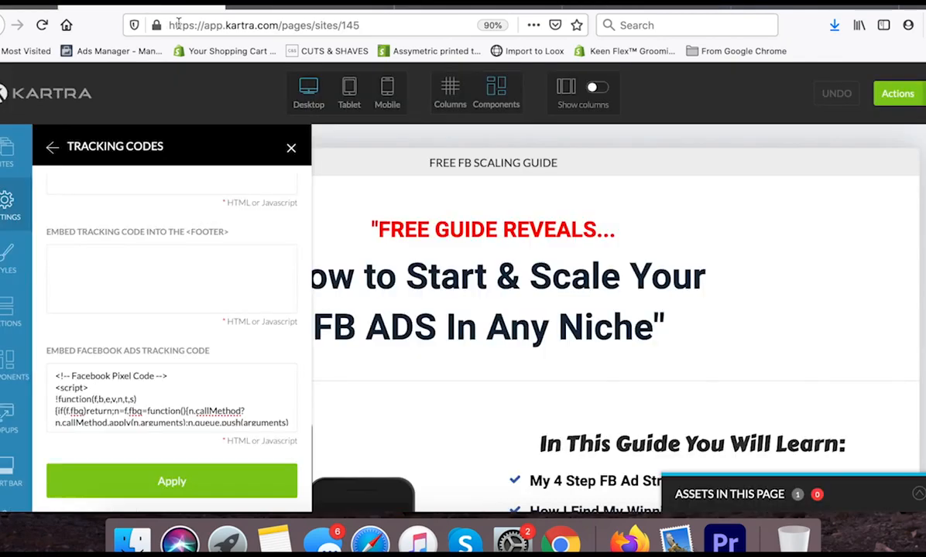
click(620, 5)
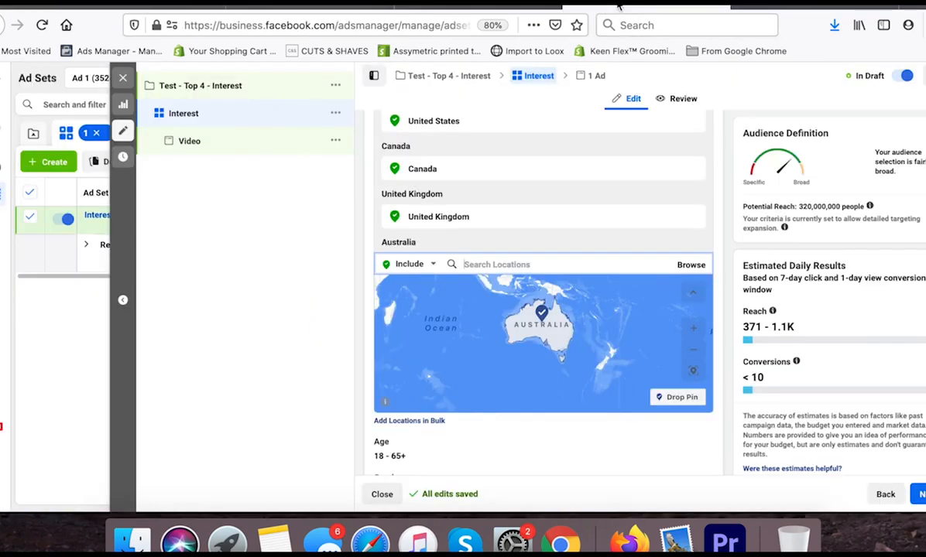
Set the audience's minimum age to 25.
scroll(735, 287, down, 5)
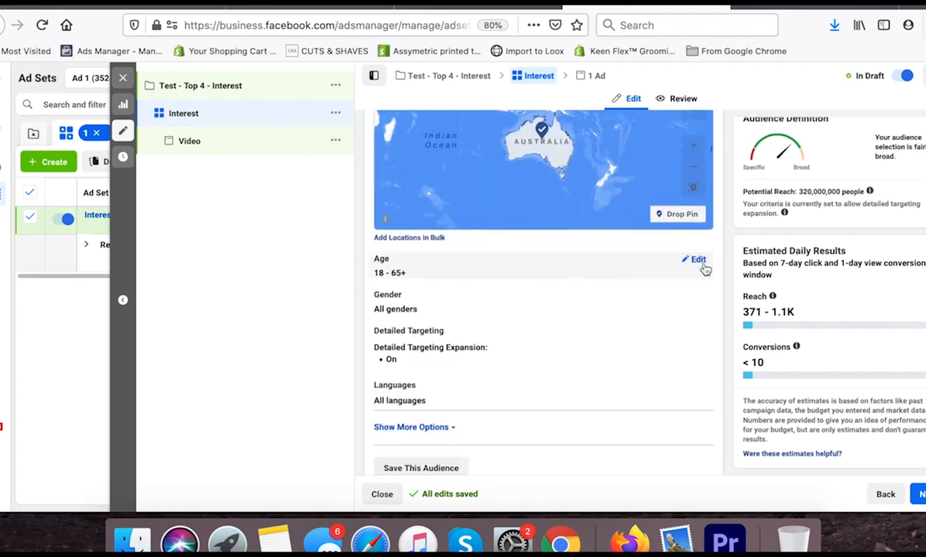
click(694, 262)
click(389, 273)
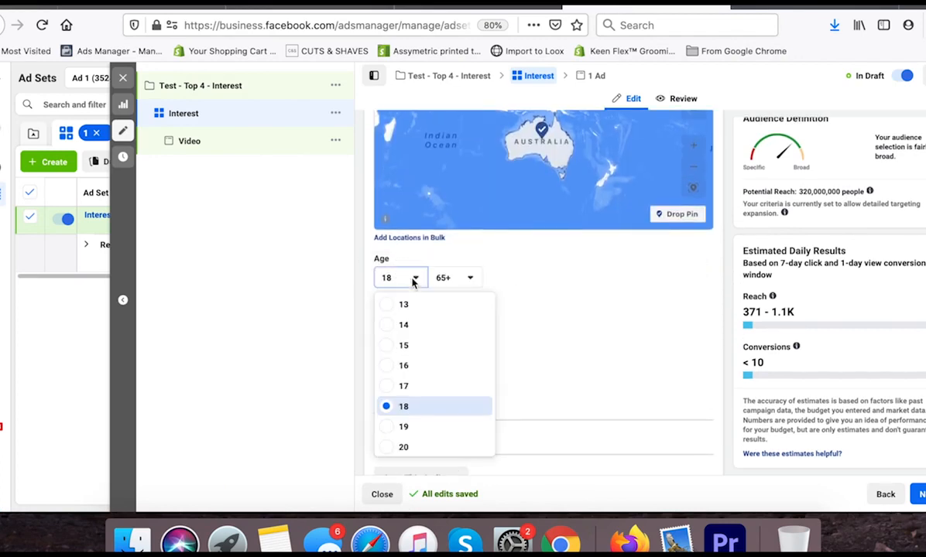
scroll(416, 441, down, 5)
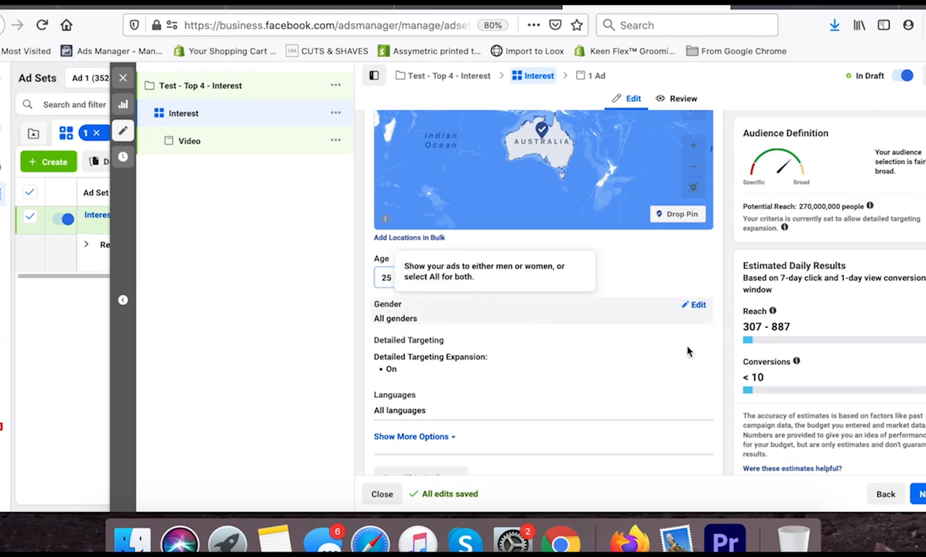
Open the audience's Gender and Detailed Targeting settings for editing.
click(697, 305)
scroll(610, 341, down, 2)
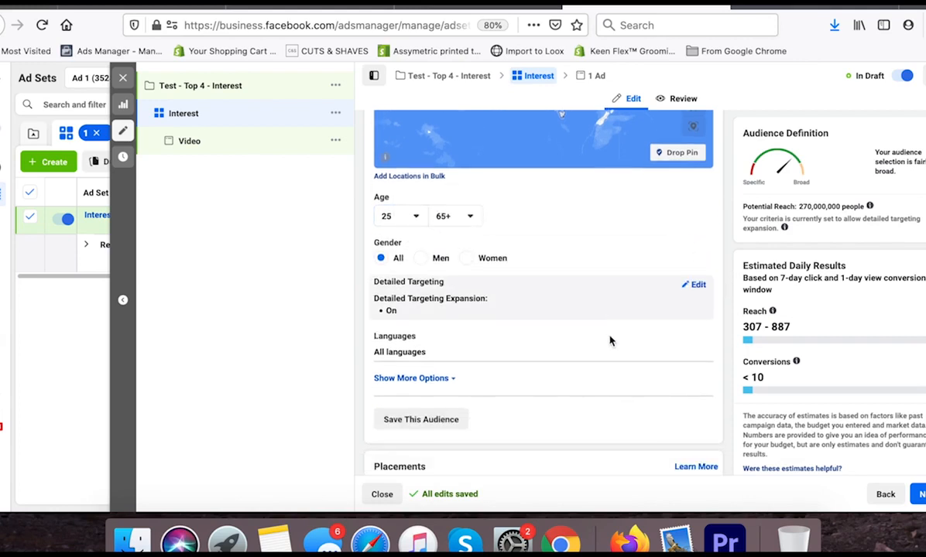
click(701, 285)
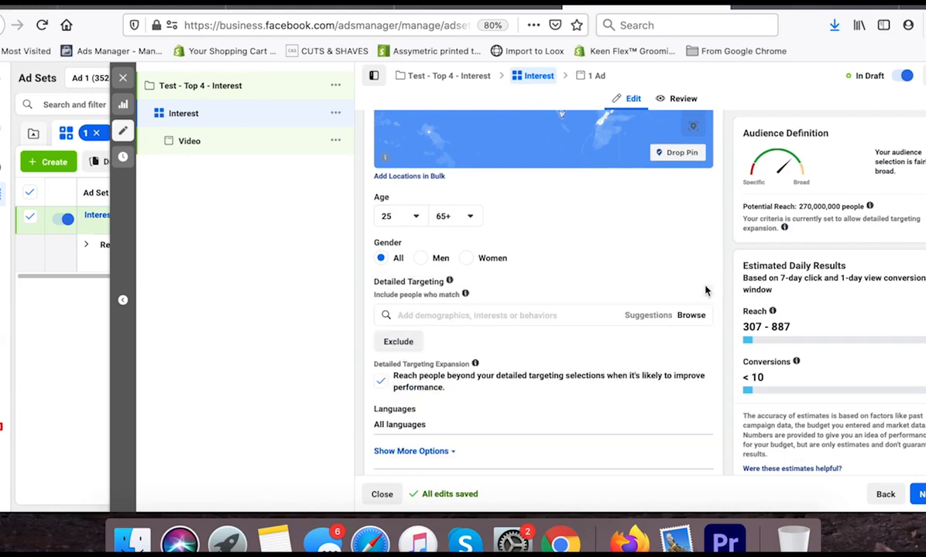
click(500, 316)
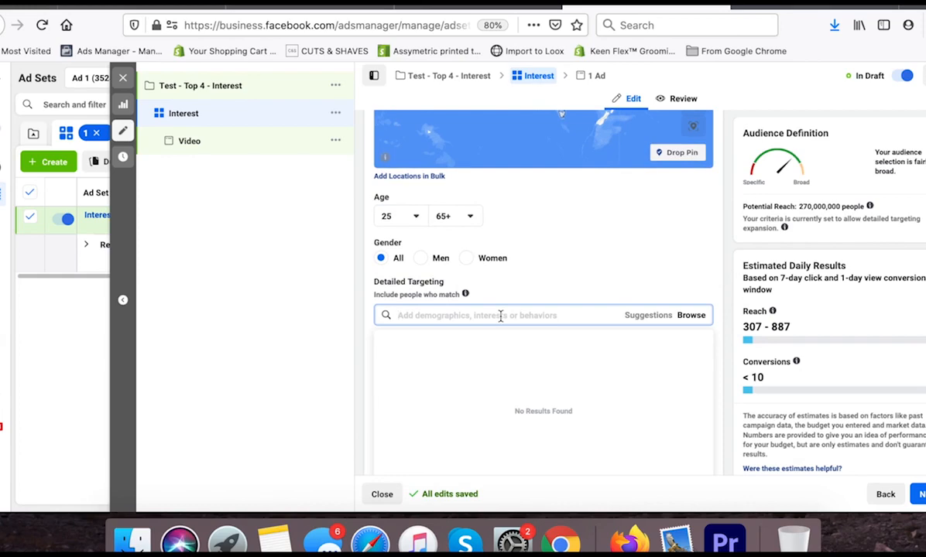
Review the headline and learning points of the Kartra landing page, and return to the Interest ad set in Ads Manager.
click(147, 7)
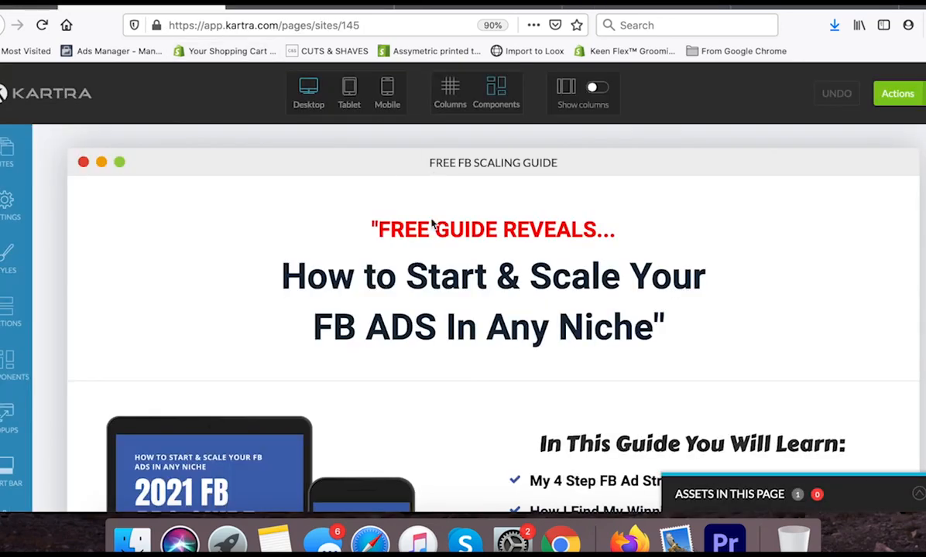
scroll(435, 302, down, 3)
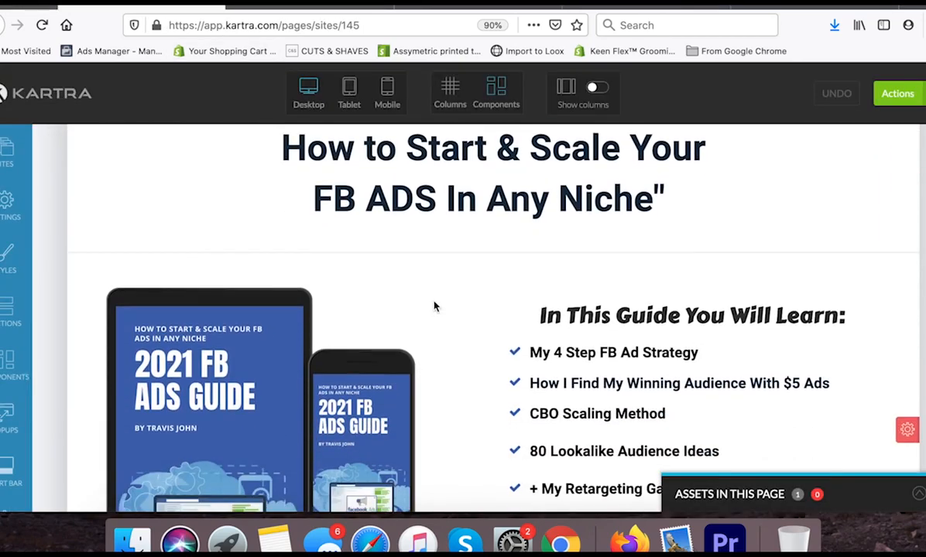
scroll(434, 308, up, 3)
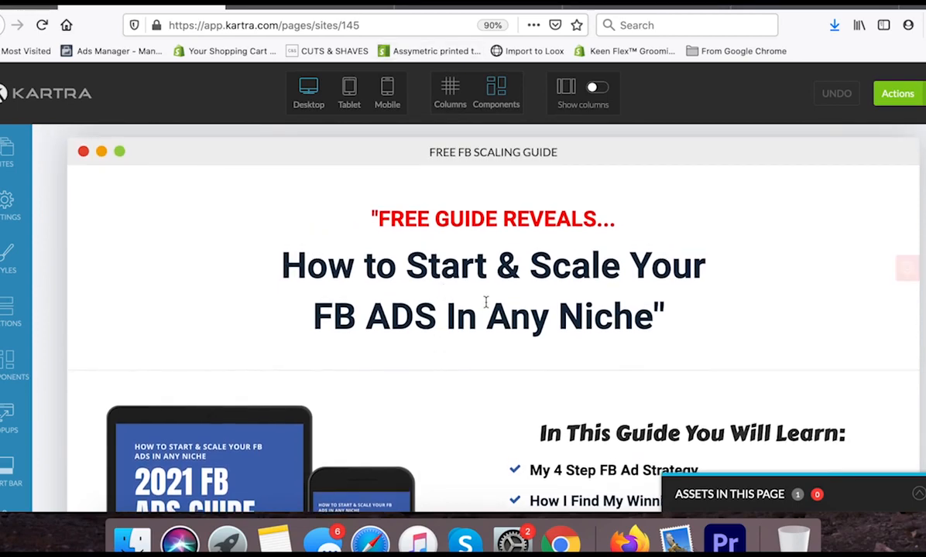
scroll(430, 432, down, 5)
scroll(432, 432, up, 5)
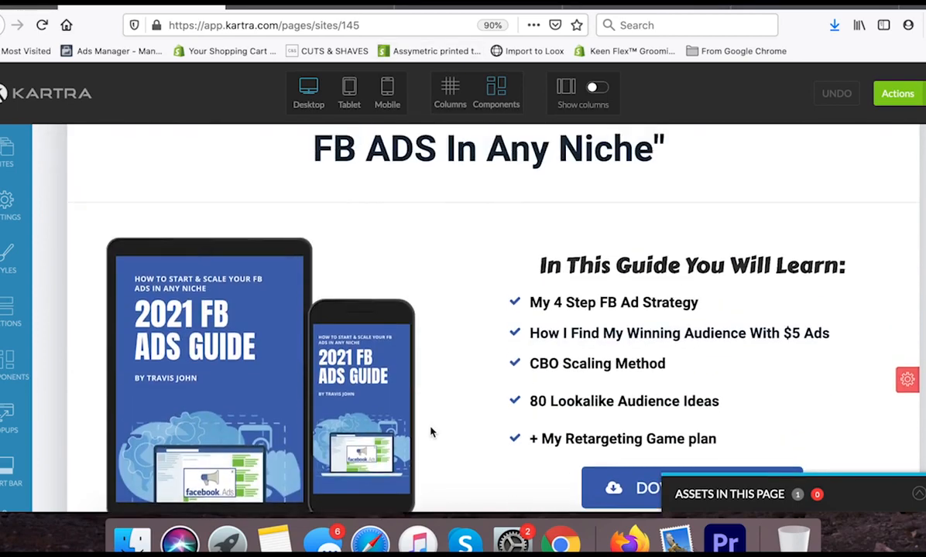
click(438, 9)
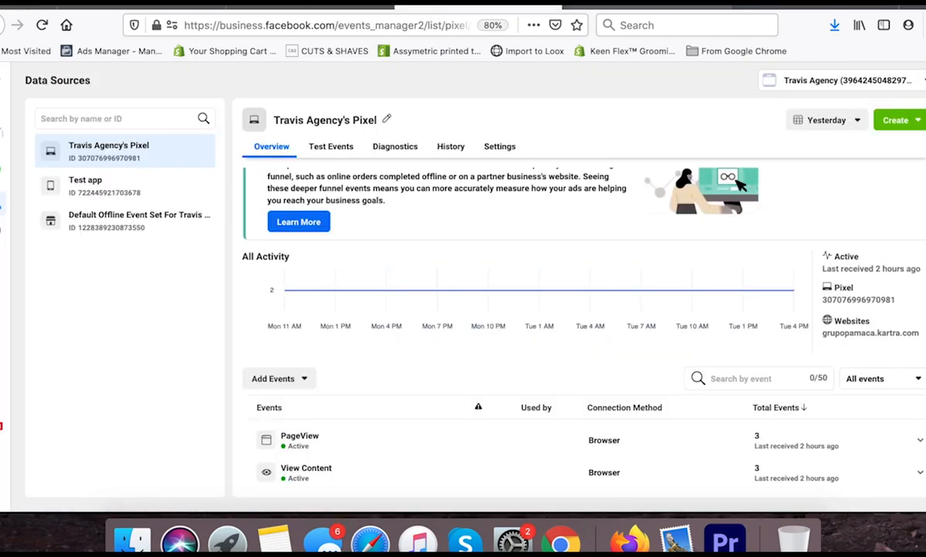
click(635, 7)
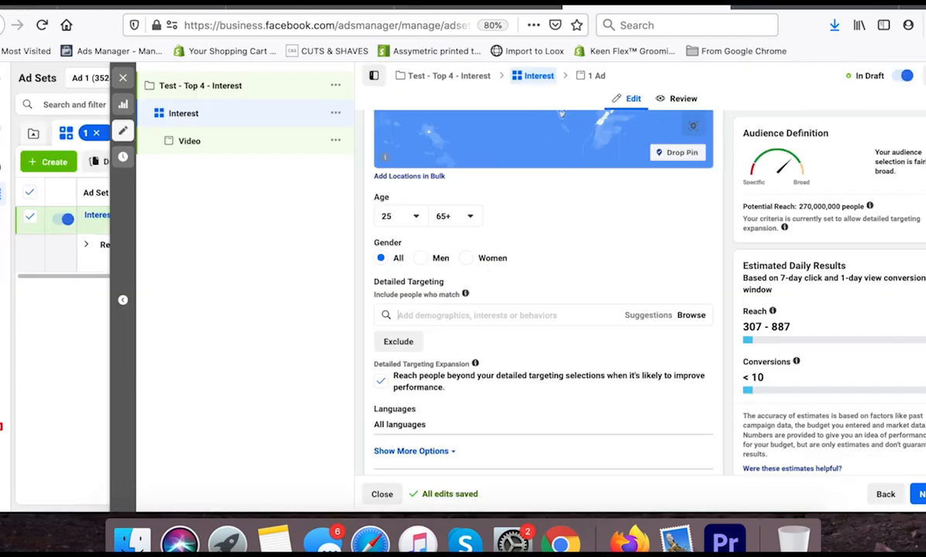
Add the interest "facebook advertising" to the audience's detailed targeting.
click(447, 315)
text(facebo)
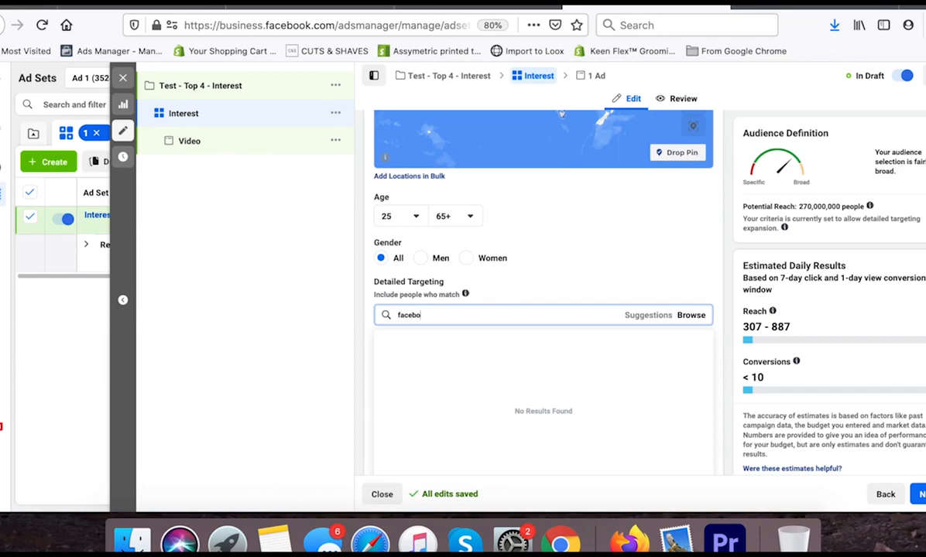
text(ok adver)
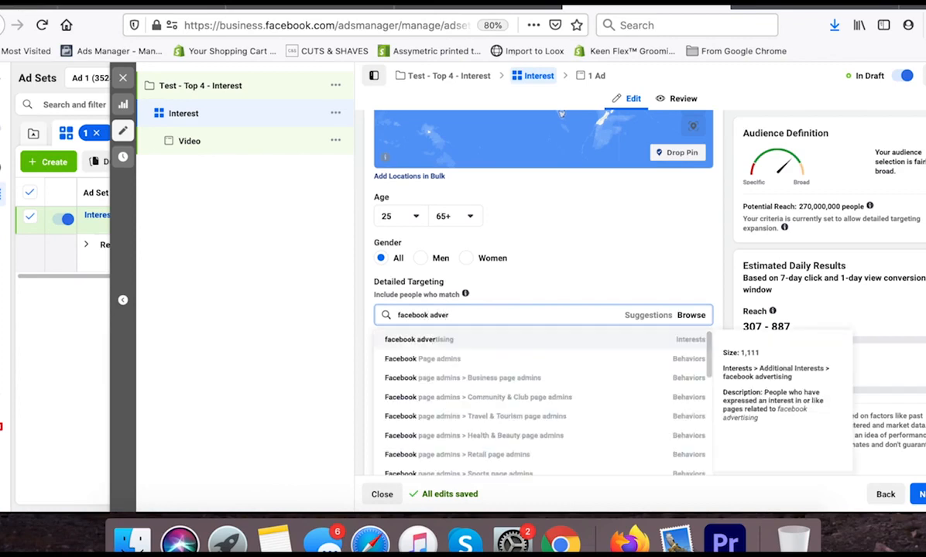
click(391, 345)
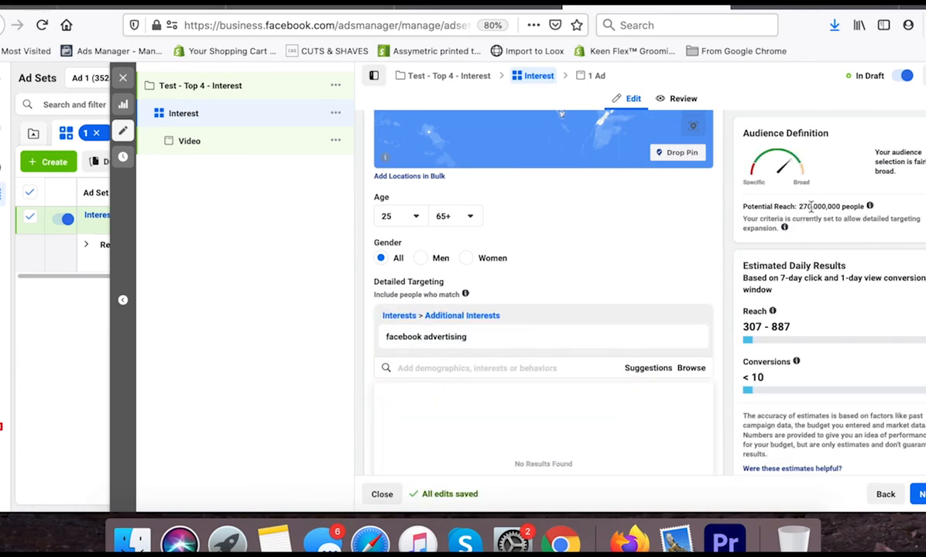
click(722, 300)
Examine the size of the facebook advertising interest and the audience definition's potential reach.
mouse_move(468, 348)
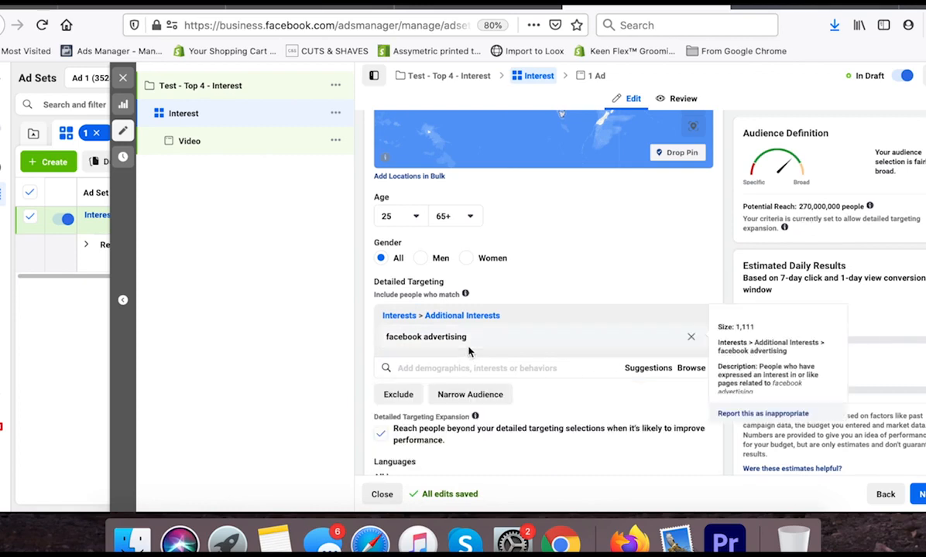
drag(742, 134, 833, 134)
click(831, 140)
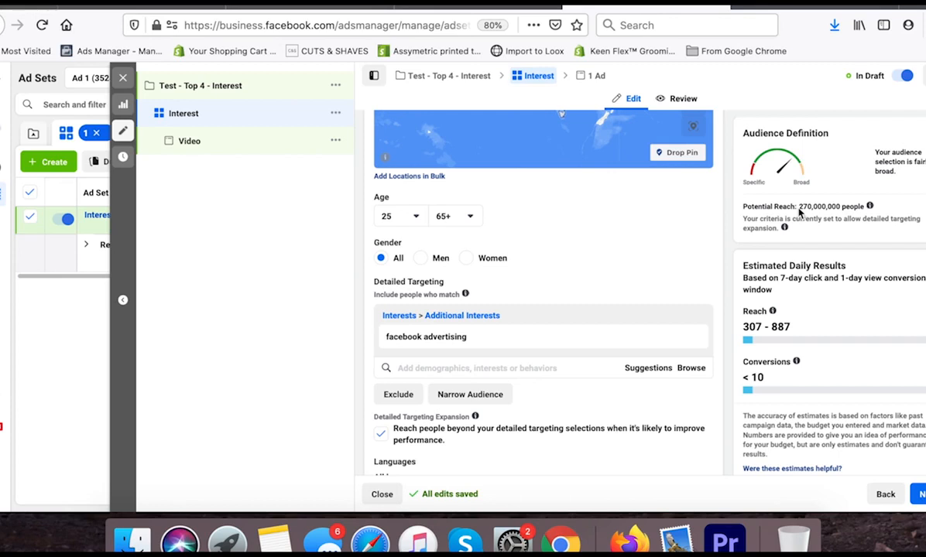
drag(800, 206, 859, 204)
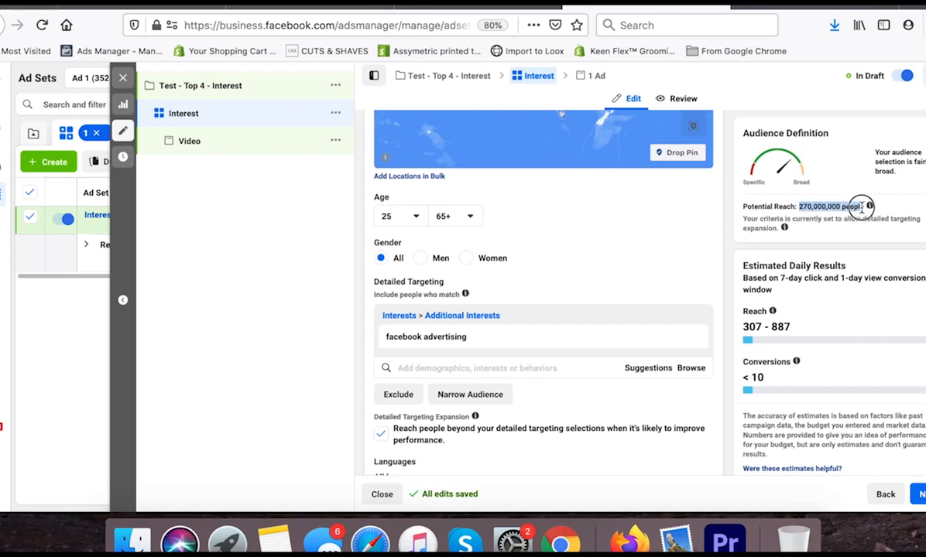
click(829, 116)
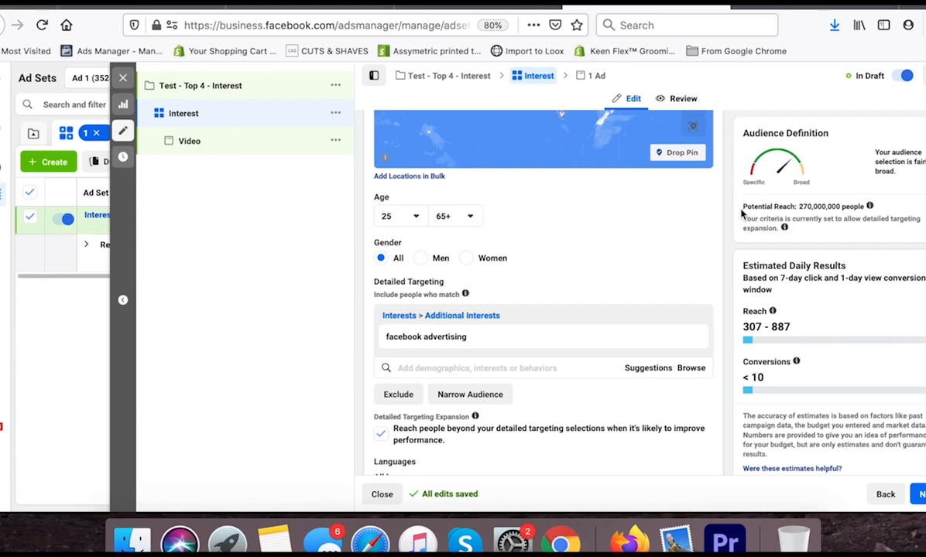
Turn Detailed Targeting Expansion off and back on to compare the audience's potential reach.
scroll(670, 292, down, 2)
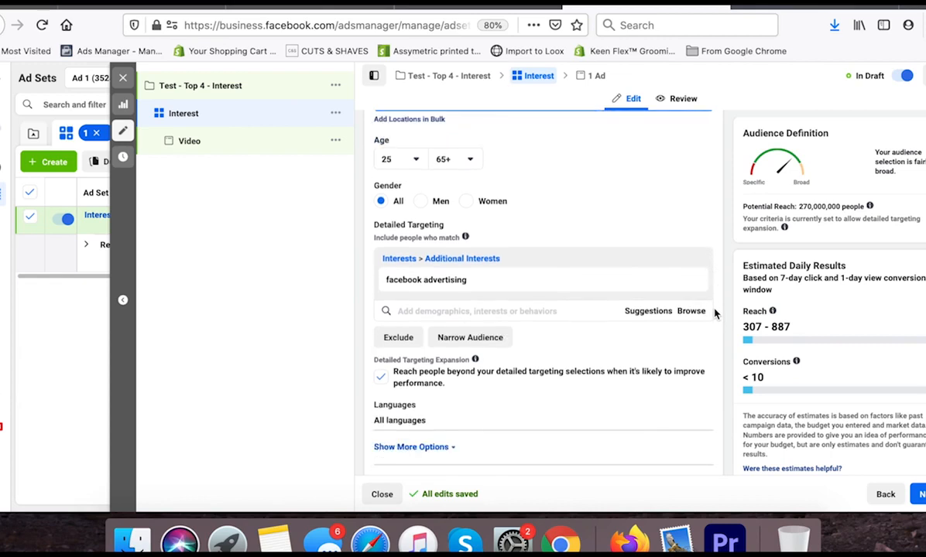
scroll(716, 314, down, 2)
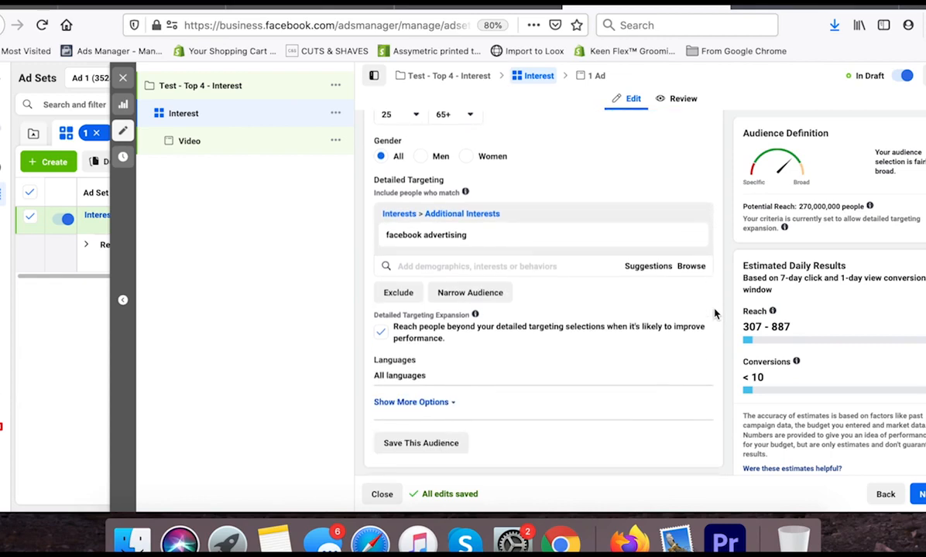
click(380, 336)
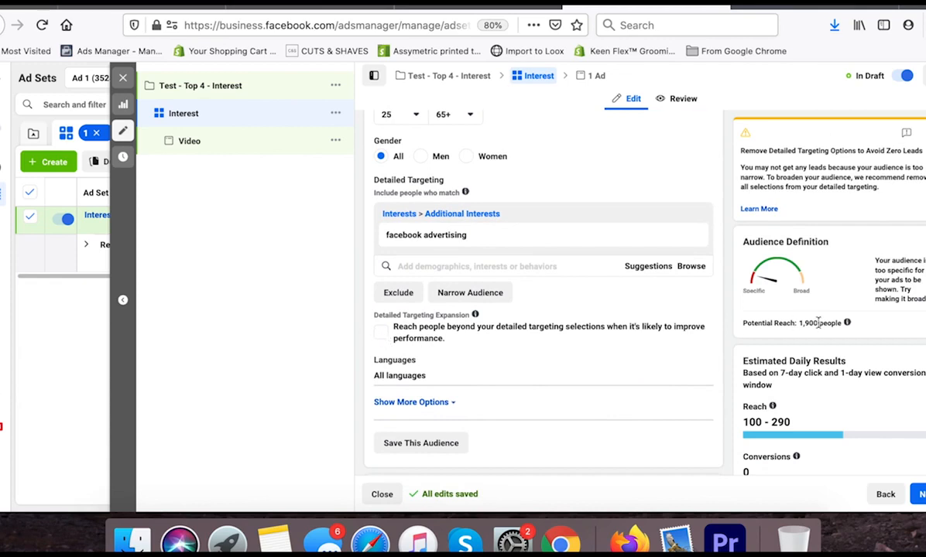
drag(799, 324, 818, 324)
click(378, 338)
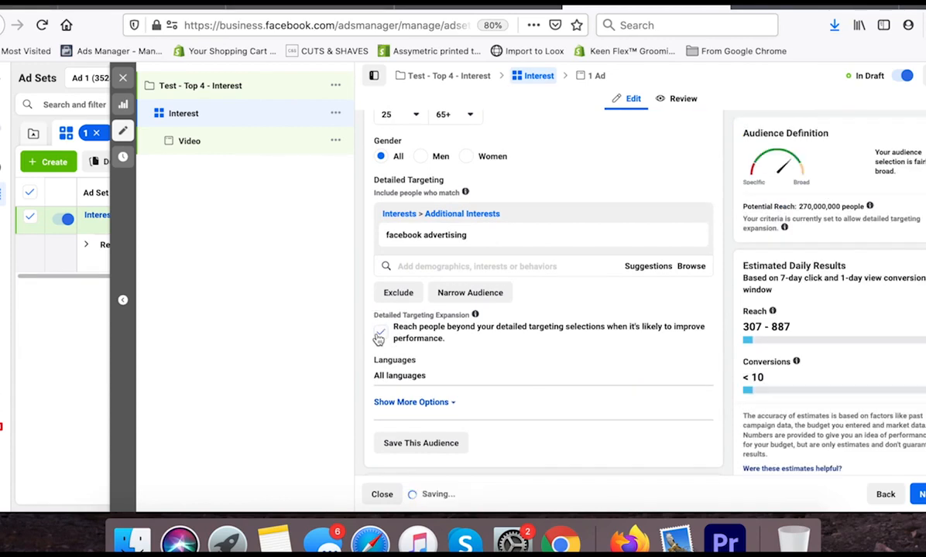
Replace the facebook advertising interest with the suggested Facebook Page admins behavior in the audience's detailed targeting.
click(639, 268)
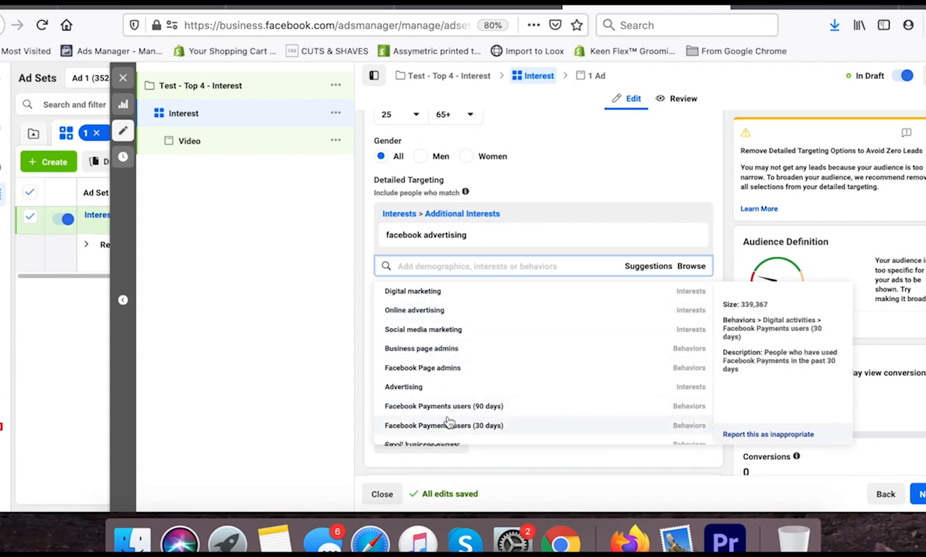
click(476, 370)
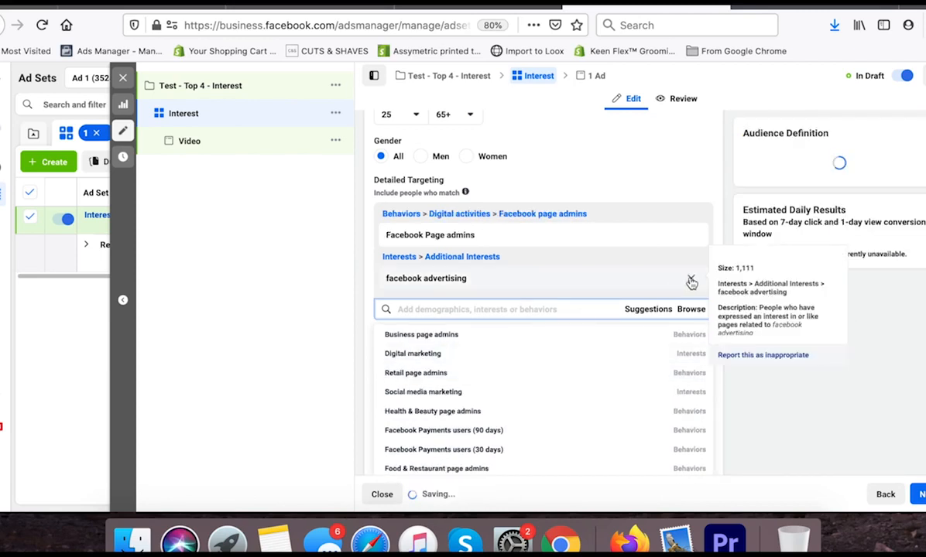
click(692, 283)
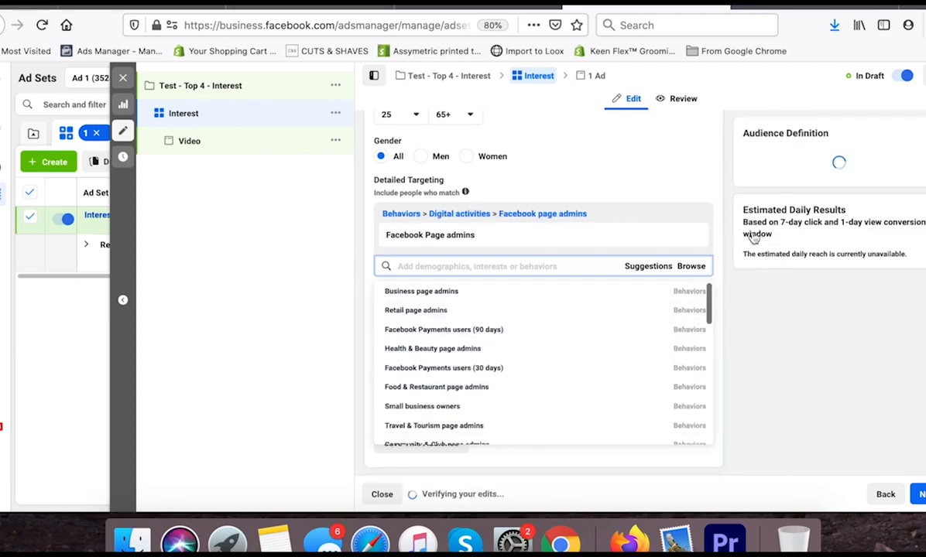
click(737, 246)
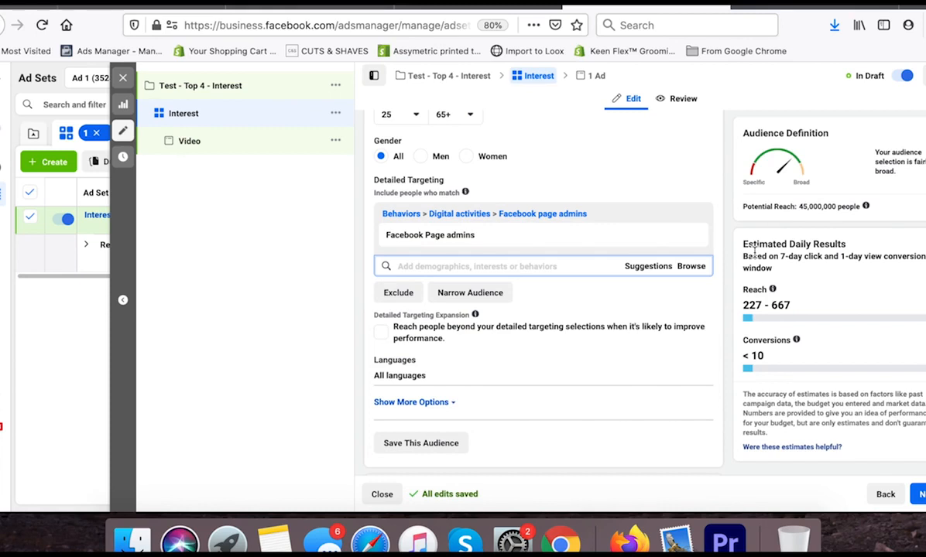
Swap Facebook Page admins for Facebook Payments users (30 days) and back again to compare the audience's potential reach.
click(641, 266)
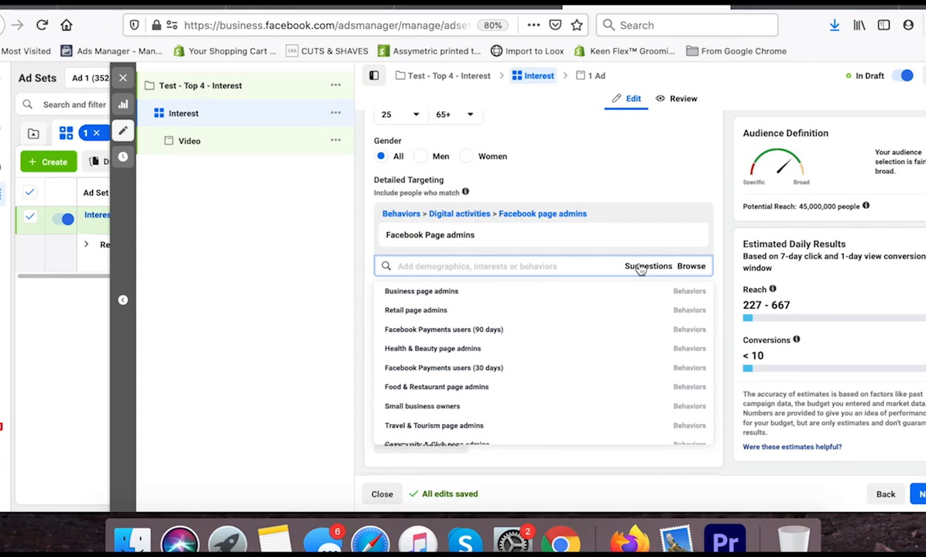
click(518, 370)
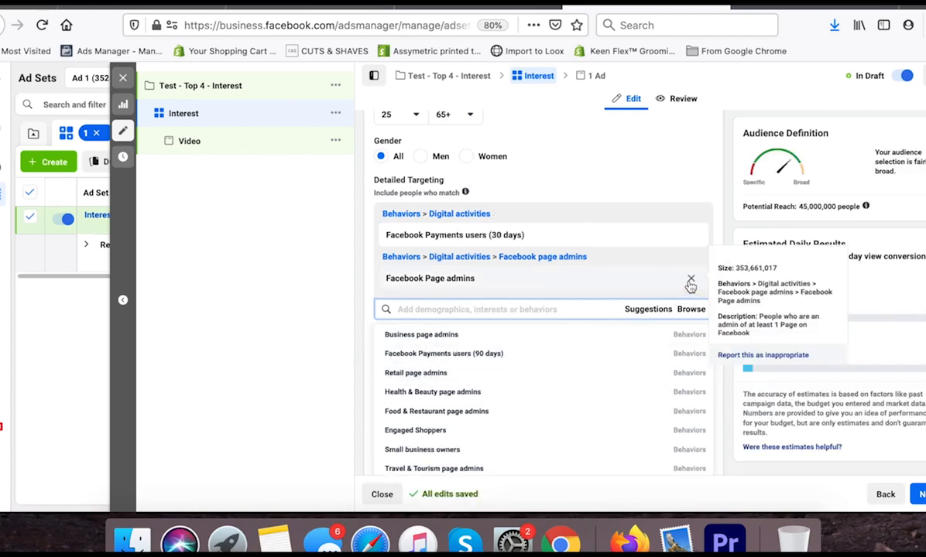
click(691, 282)
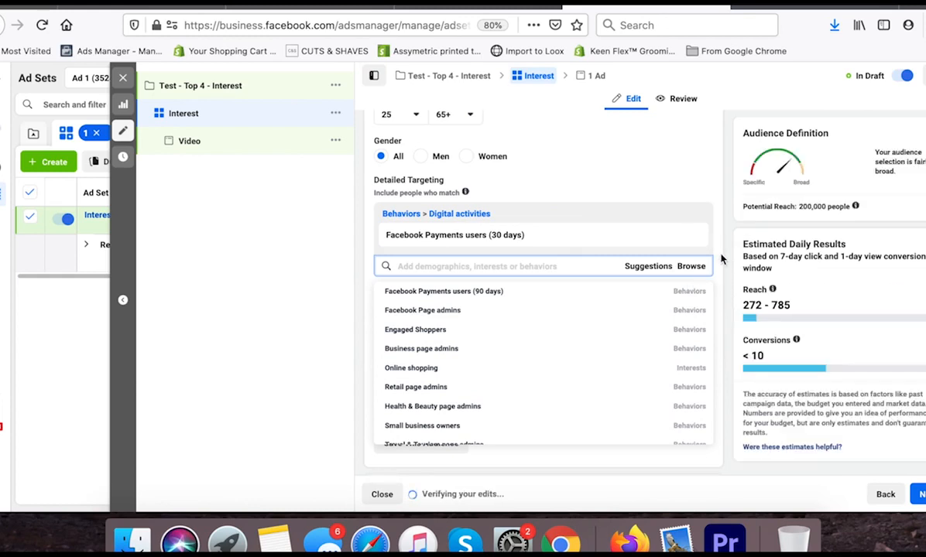
click(730, 259)
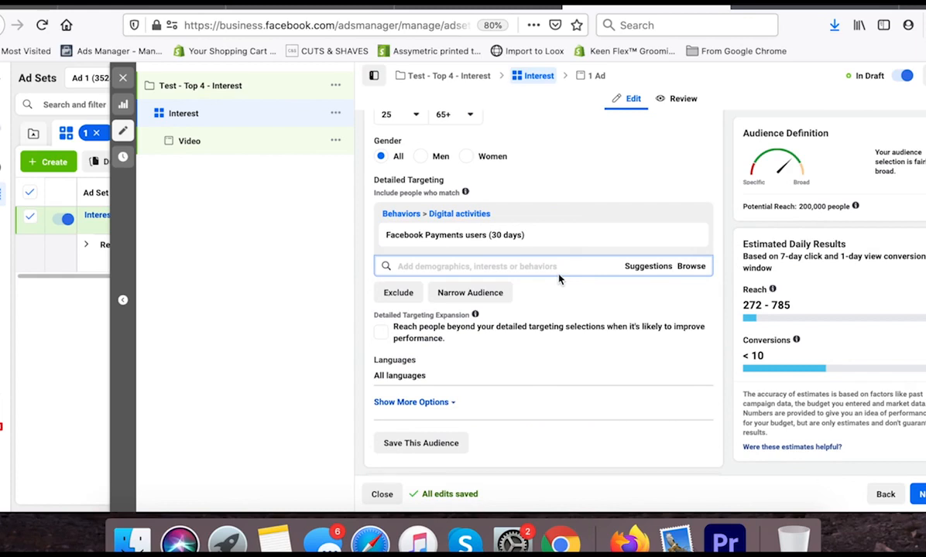
click(649, 267)
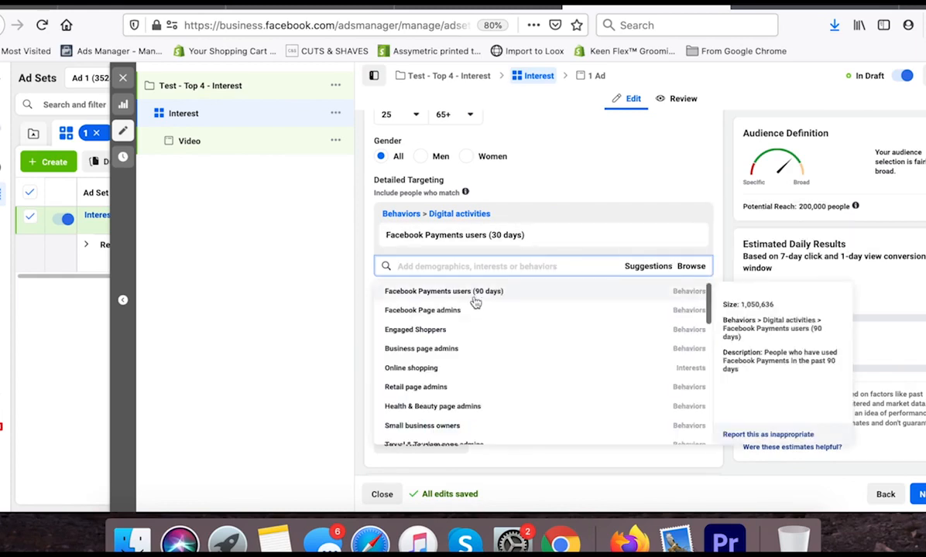
click(463, 313)
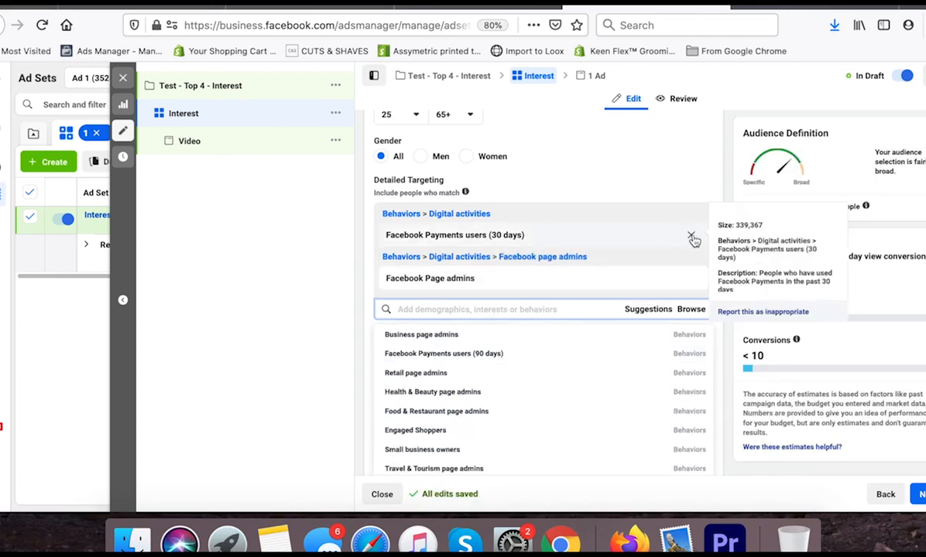
click(691, 236)
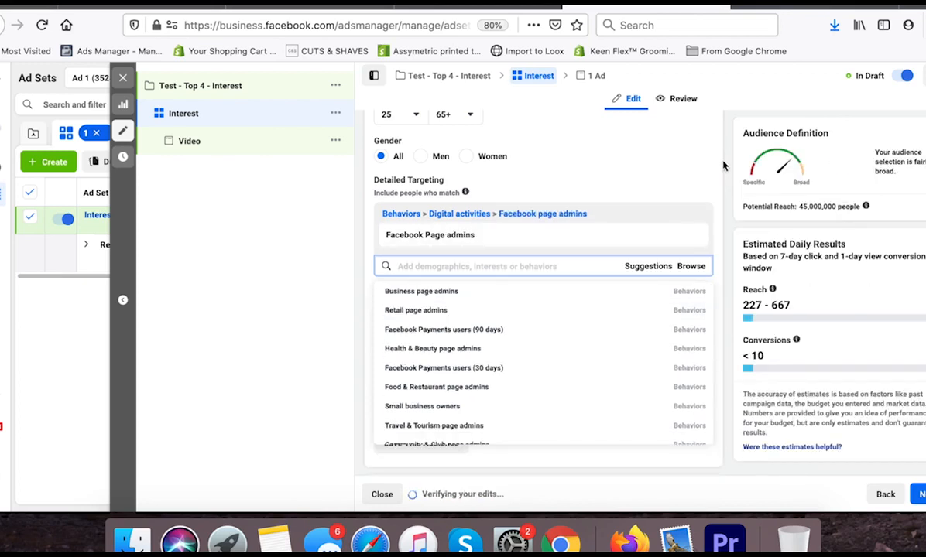
Set the audience's language to English (All) and check it against the language of the Kartra landing page.
scroll(720, 314, down, 5)
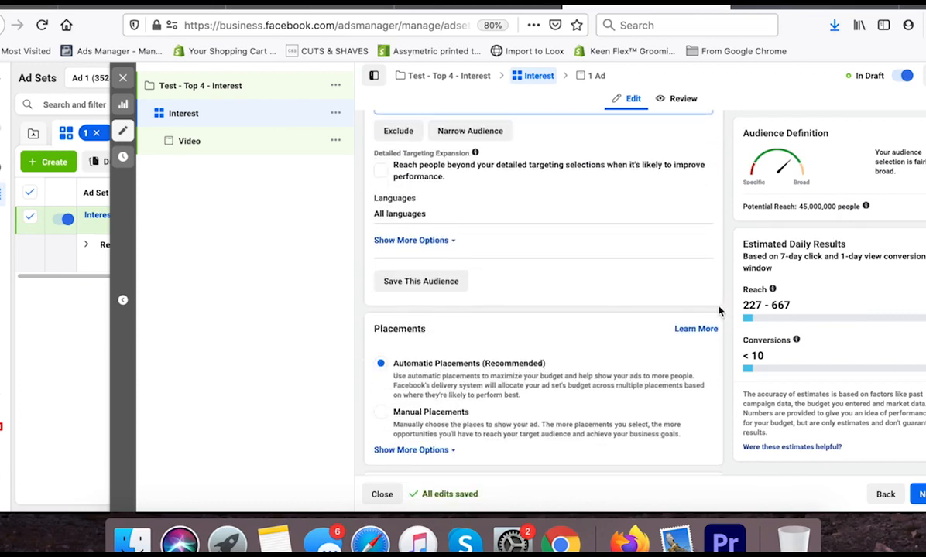
scroll(719, 310, down, 2)
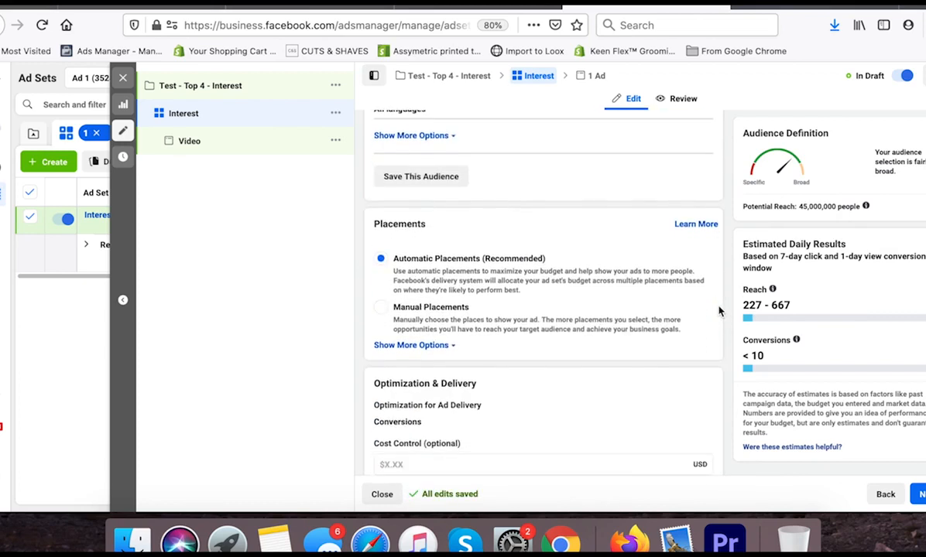
scroll(681, 298, up, 2)
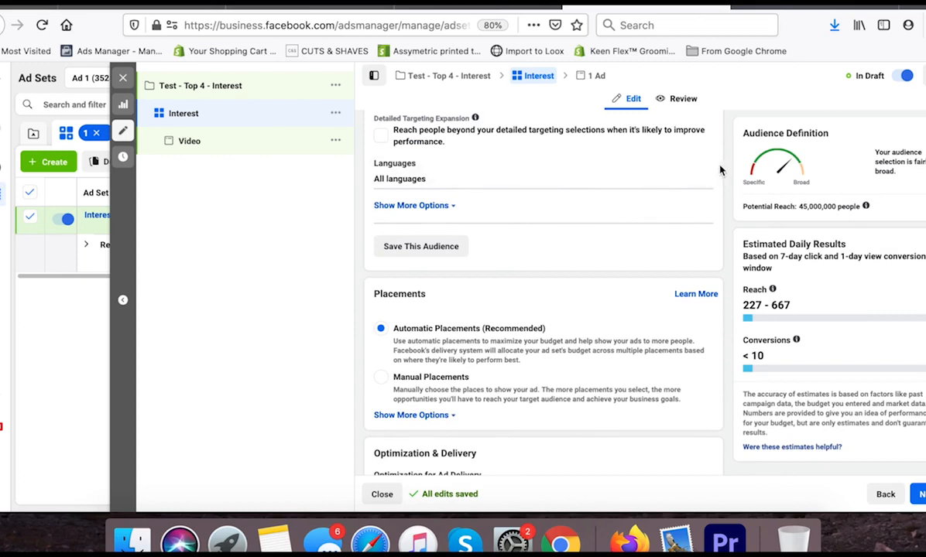
click(699, 166)
text(en)
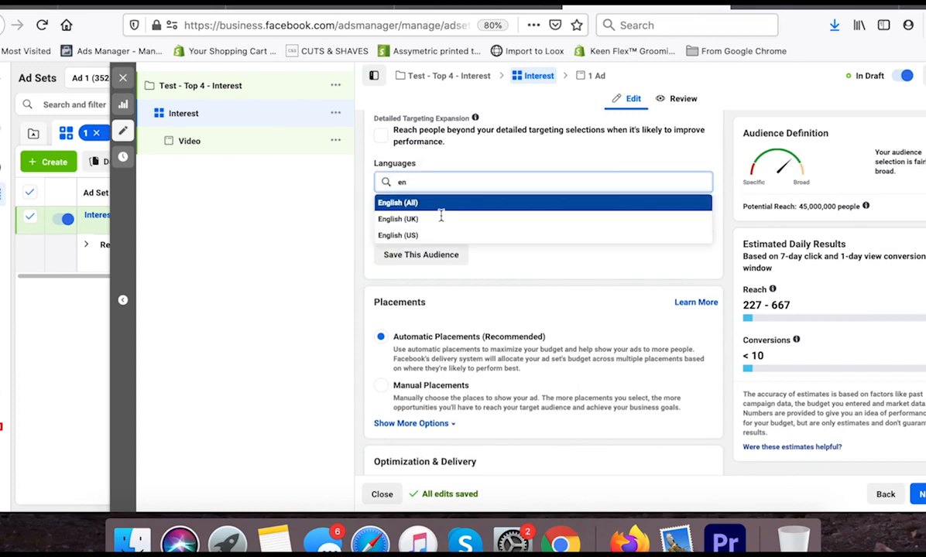
click(428, 209)
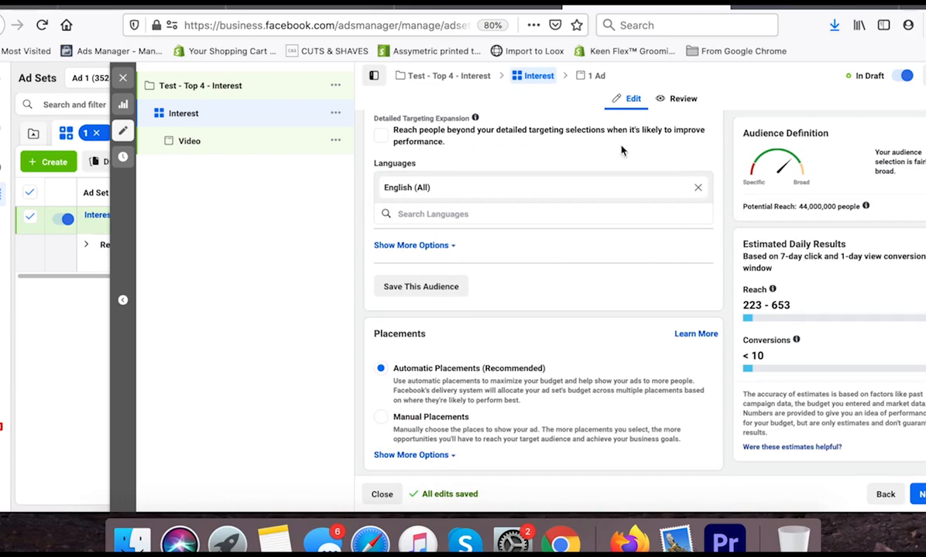
click(140, 7)
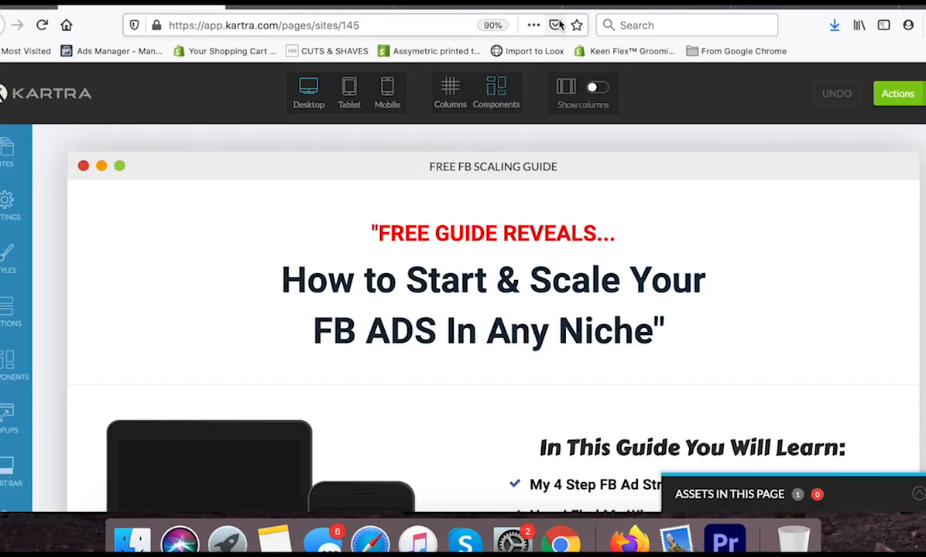
click(622, 5)
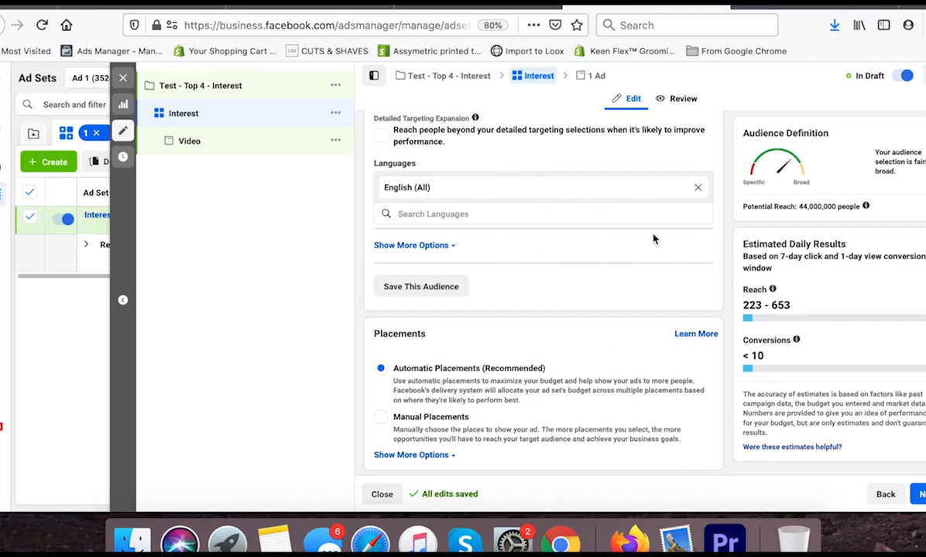
Switch to Manual Placements to examine its platforms and placement types, and return the ad set to Automatic Placements.
scroll(714, 276, down, 5)
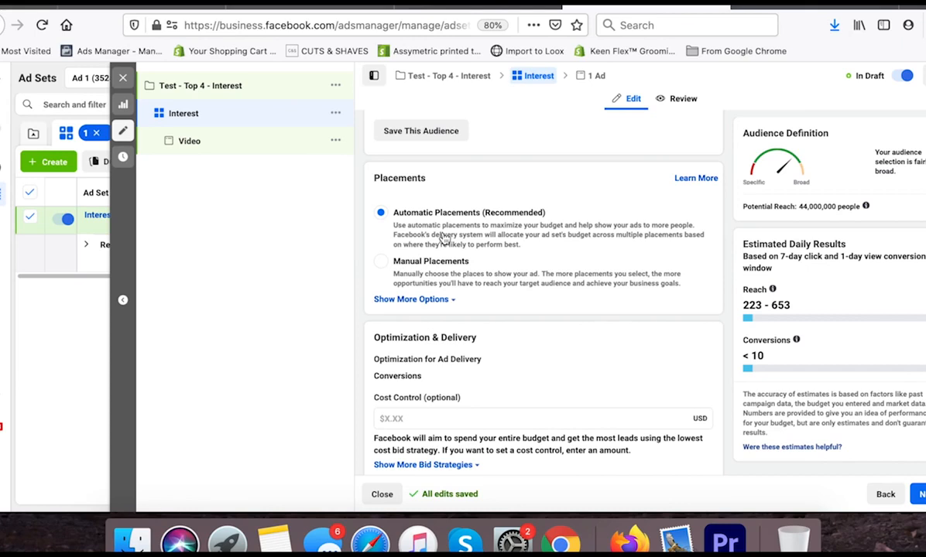
click(382, 260)
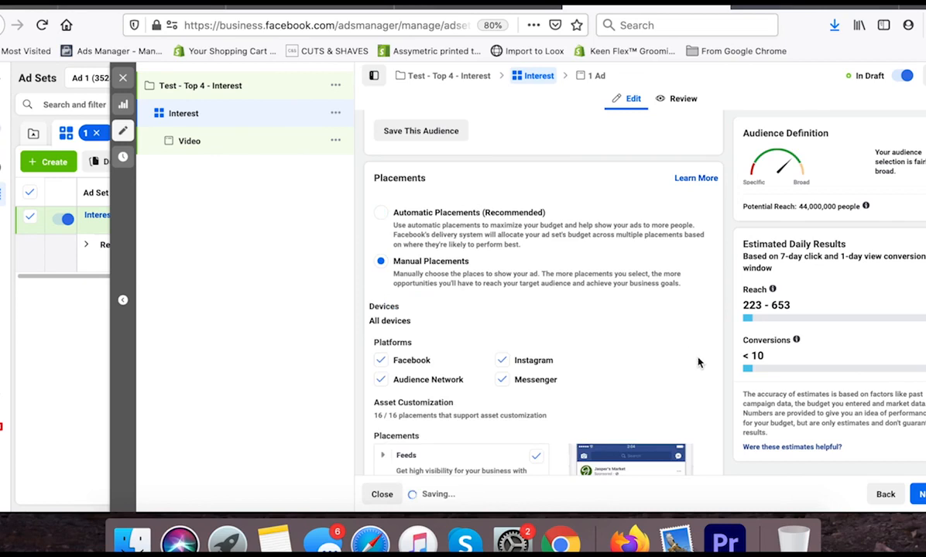
scroll(652, 334, down, 3)
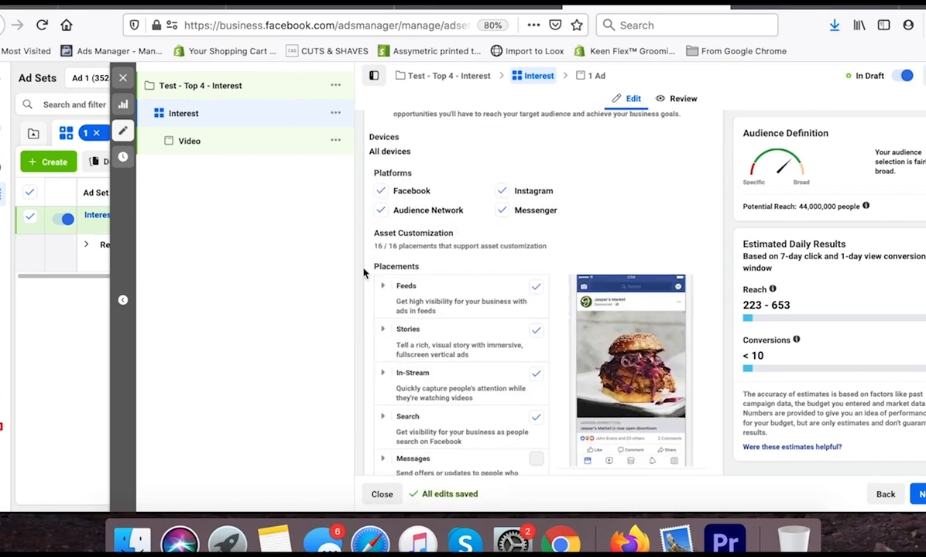
scroll(361, 292, down, 1)
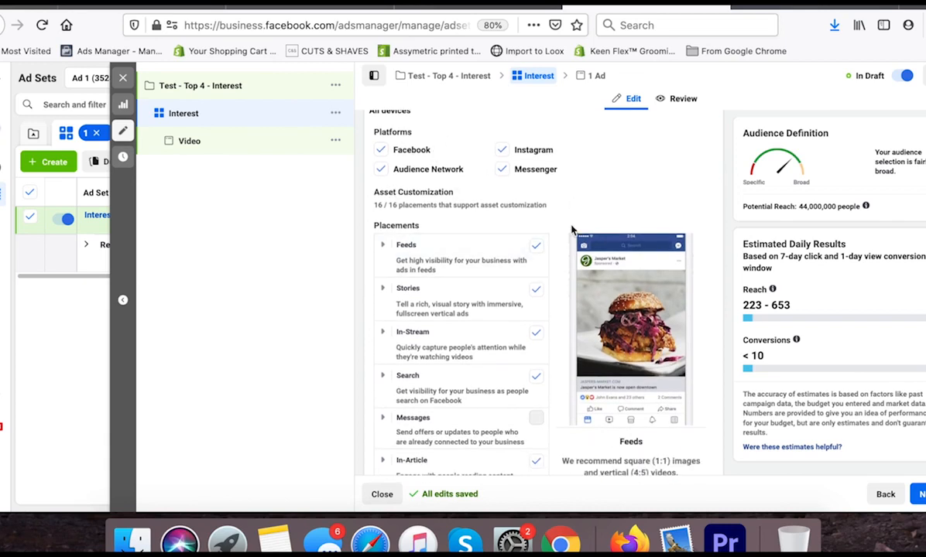
scroll(566, 167, down, 1)
scroll(571, 230, up, 3)
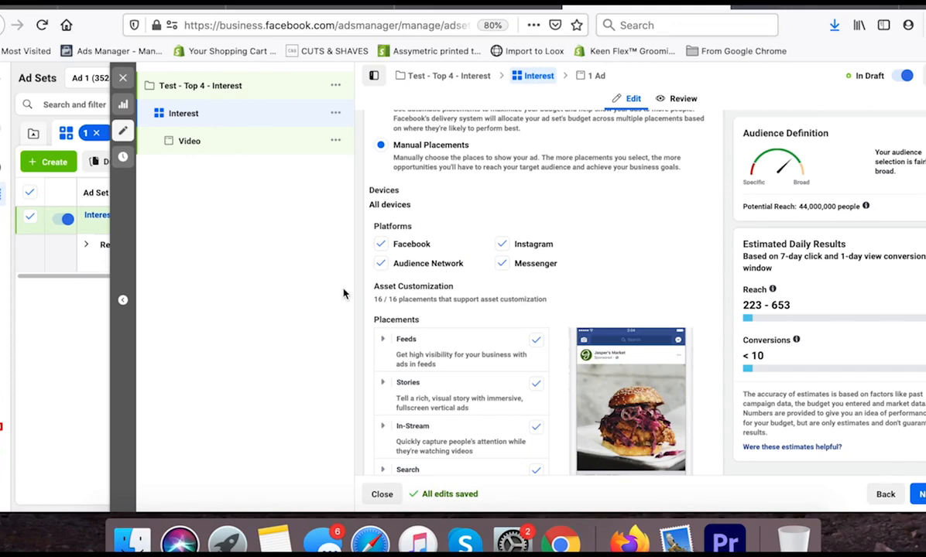
scroll(582, 268, up, 1)
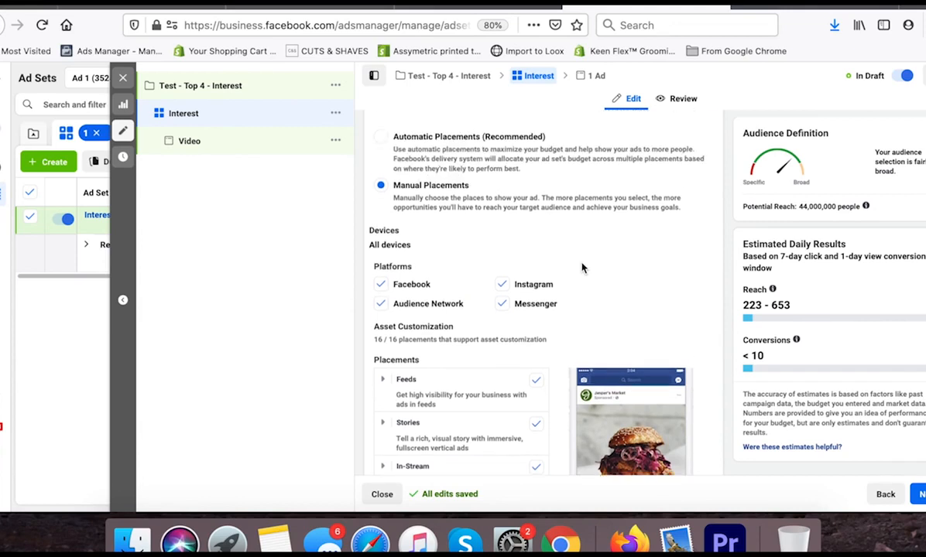
scroll(582, 268, up, 1)
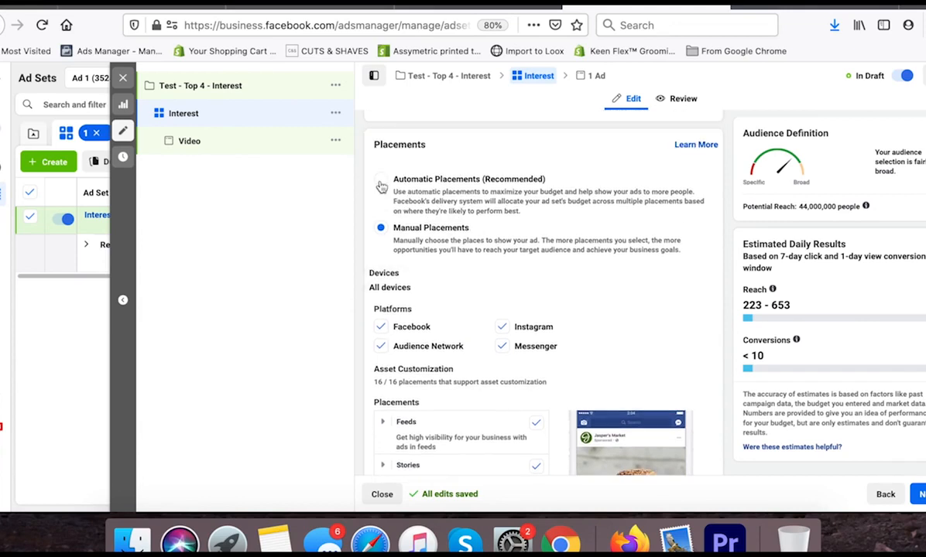
click(381, 183)
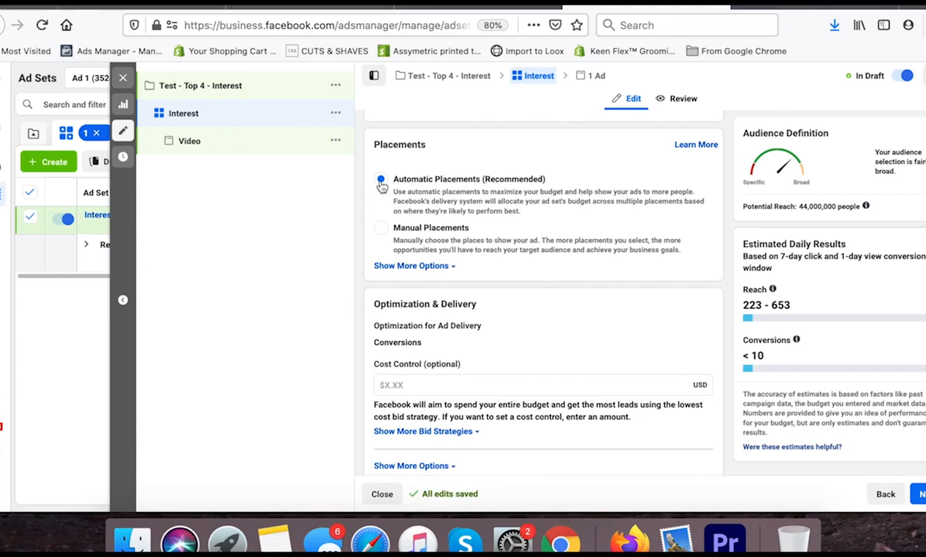
Review the ad set's Optimization & Delivery settings, including cost control, and its conversion event settings.
scroll(391, 263, down, 1)
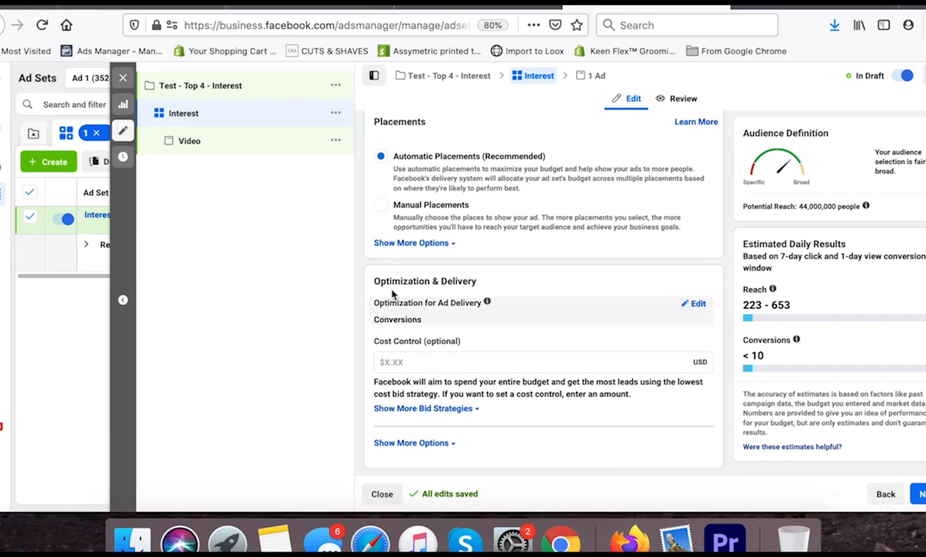
drag(374, 277, 523, 282)
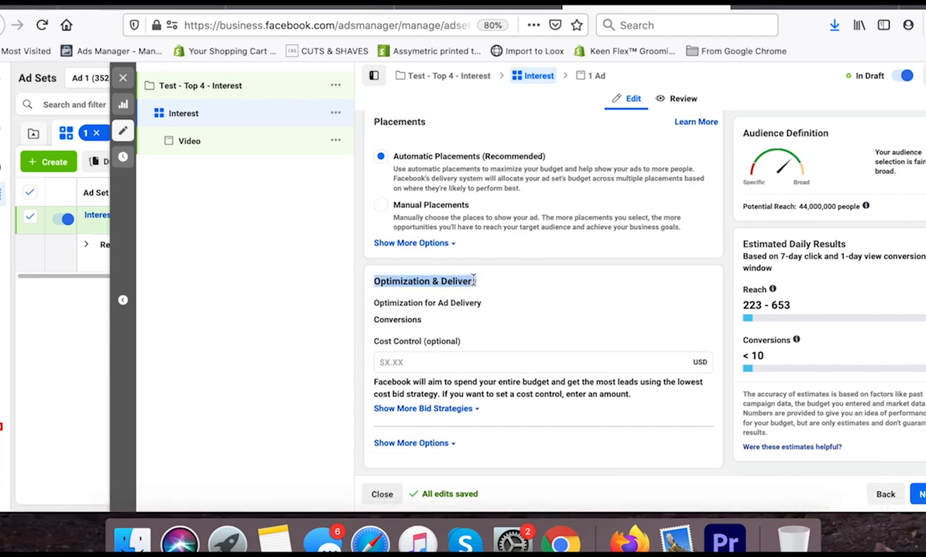
click(404, 320)
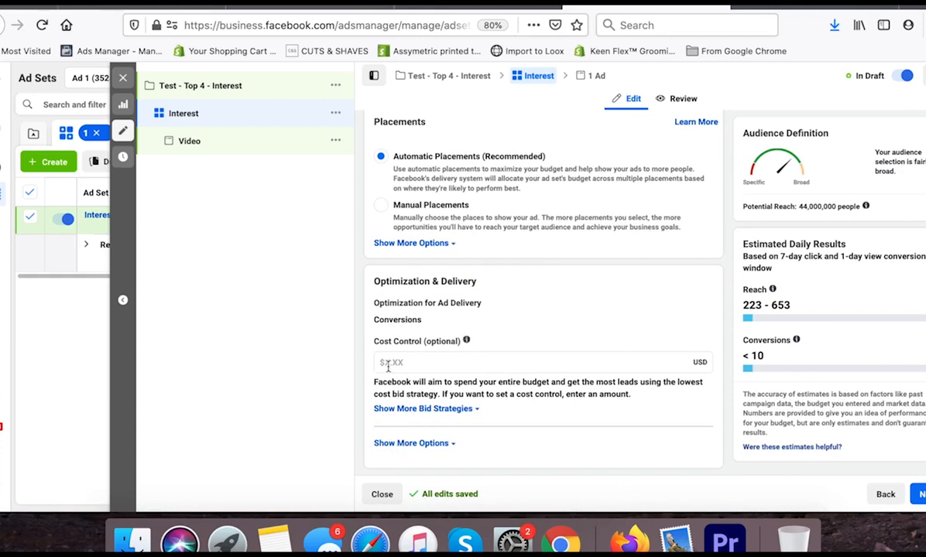
scroll(442, 349, up, 15)
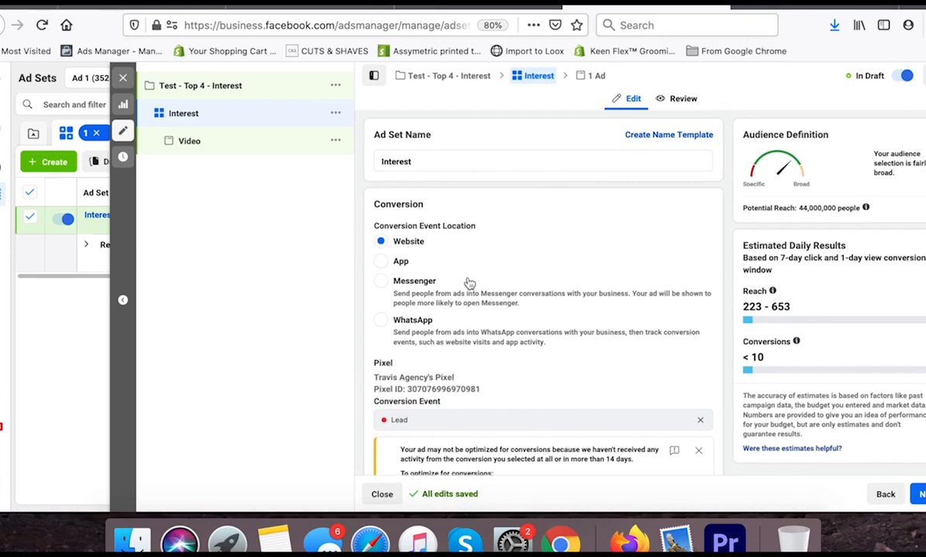
scroll(469, 280, down, 5)
scroll(468, 276, up, 4)
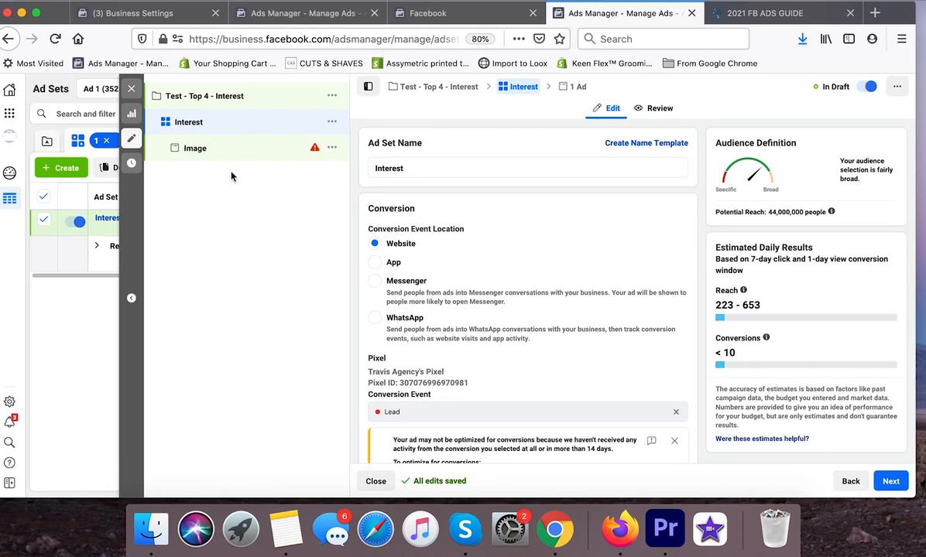
Open the Image ad and examine the Facebook Page and Instagram account options in its Identity settings.
click(219, 153)
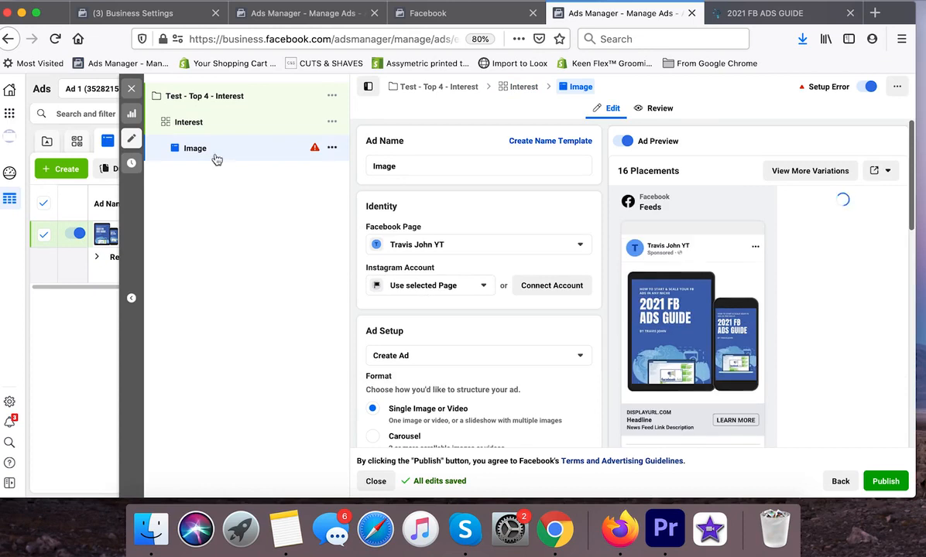
click(366, 206)
drag(366, 206, 408, 208)
click(408, 203)
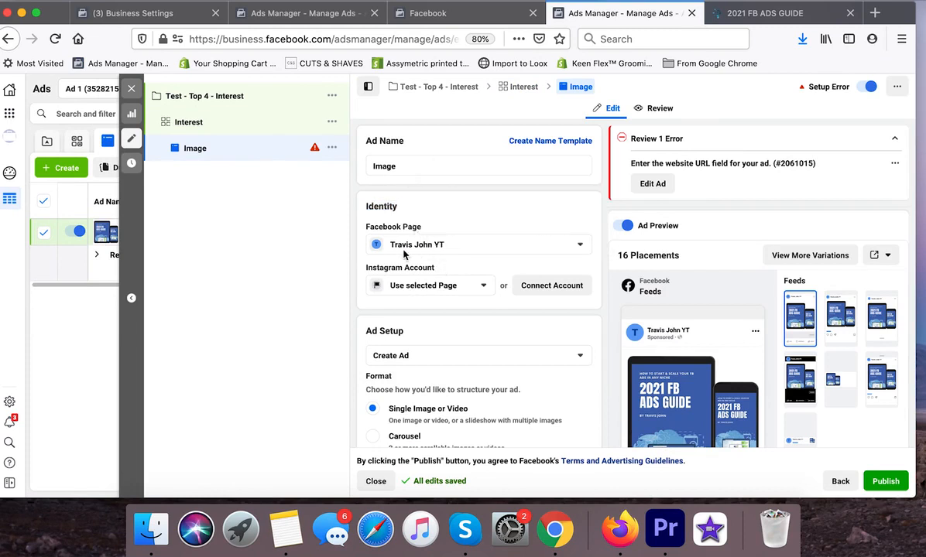
click(456, 289)
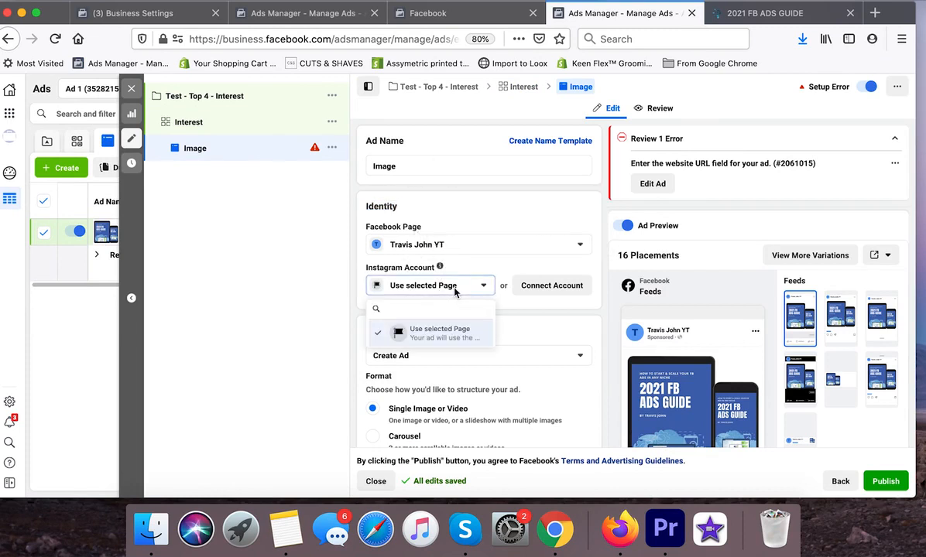
click(454, 287)
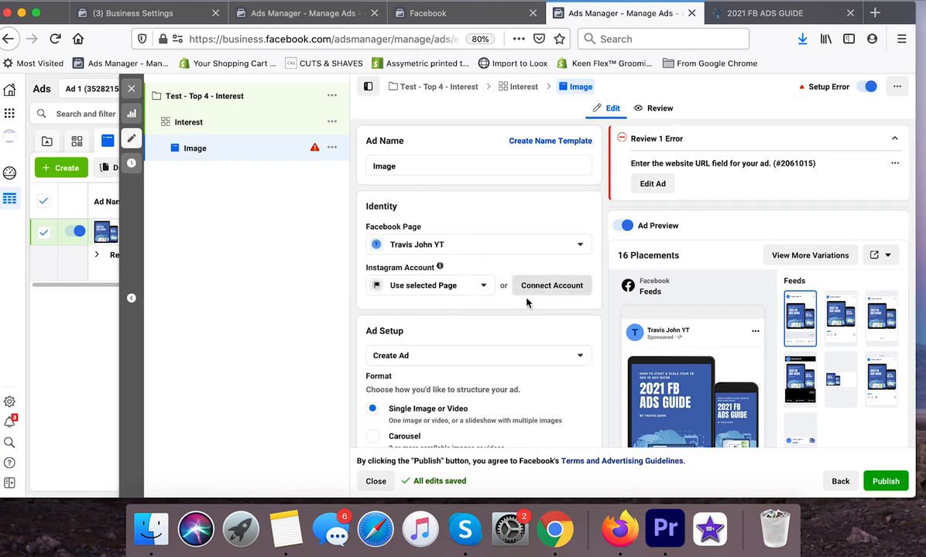
Examine the Ad Setup choices for the image ad and keep Create Ad selected.
scroll(527, 302, down, 4)
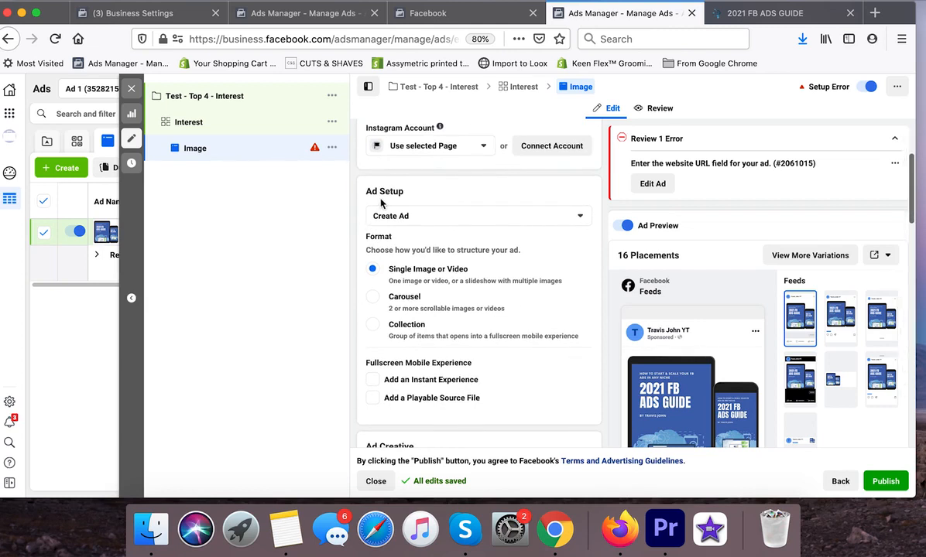
click(415, 217)
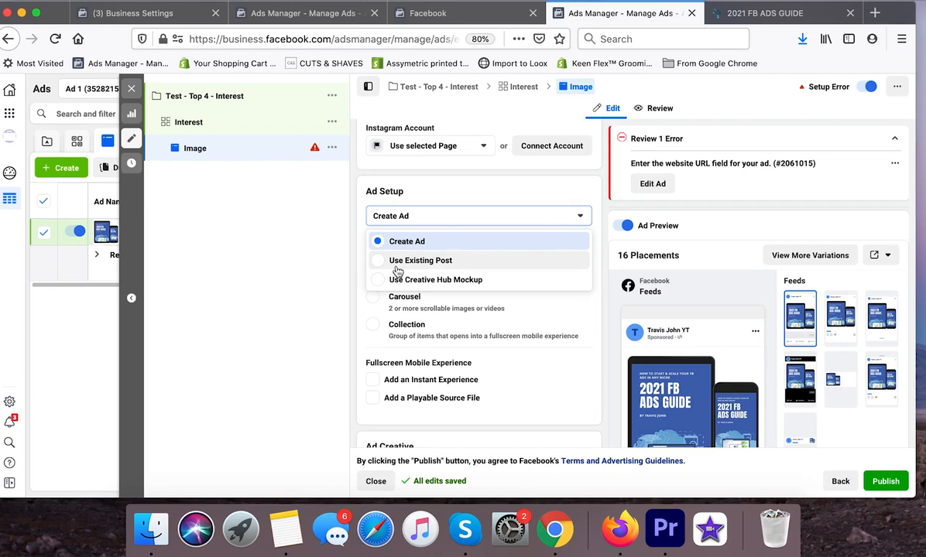
click(388, 241)
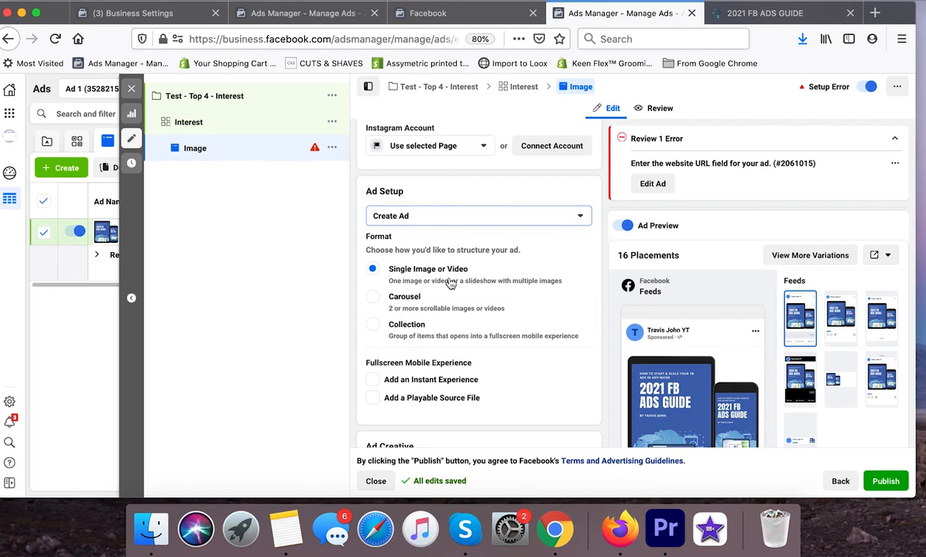
Switch the ad format to Carousel to examine its preview, and return it to Single Image or Video.
scroll(381, 288, down, 1)
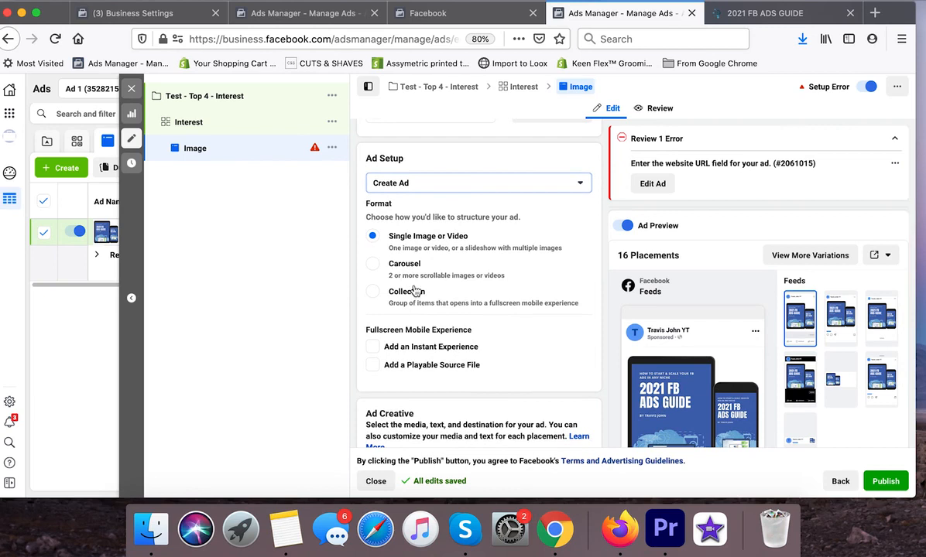
click(379, 270)
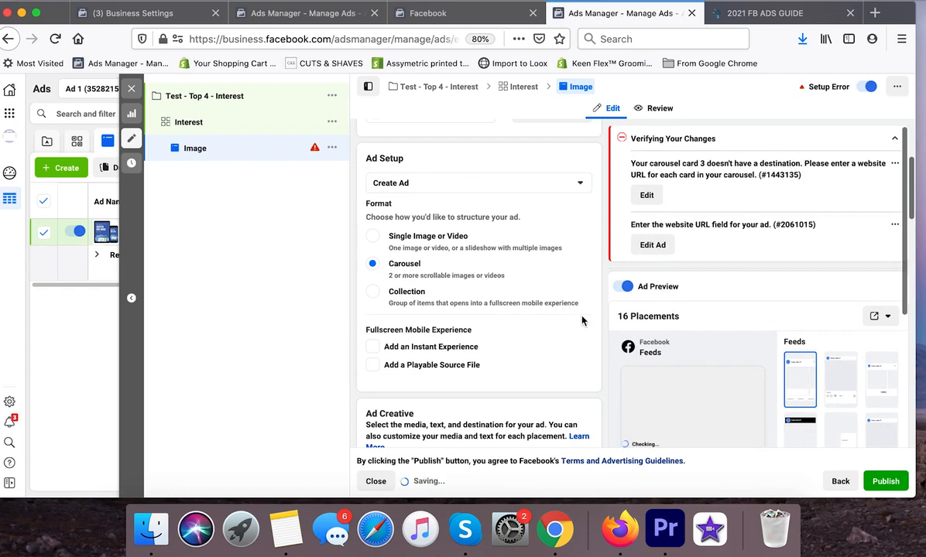
scroll(621, 332, down, 1)
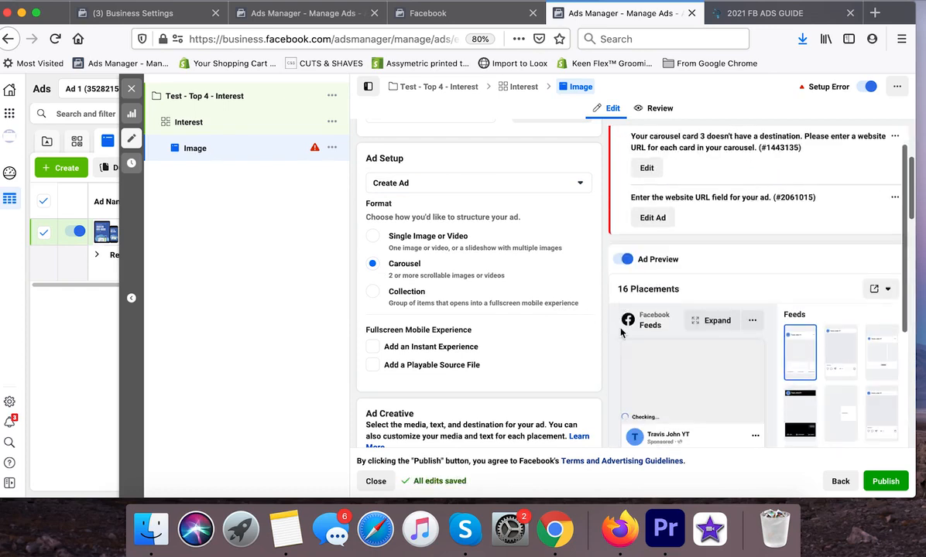
scroll(621, 332, down, 3)
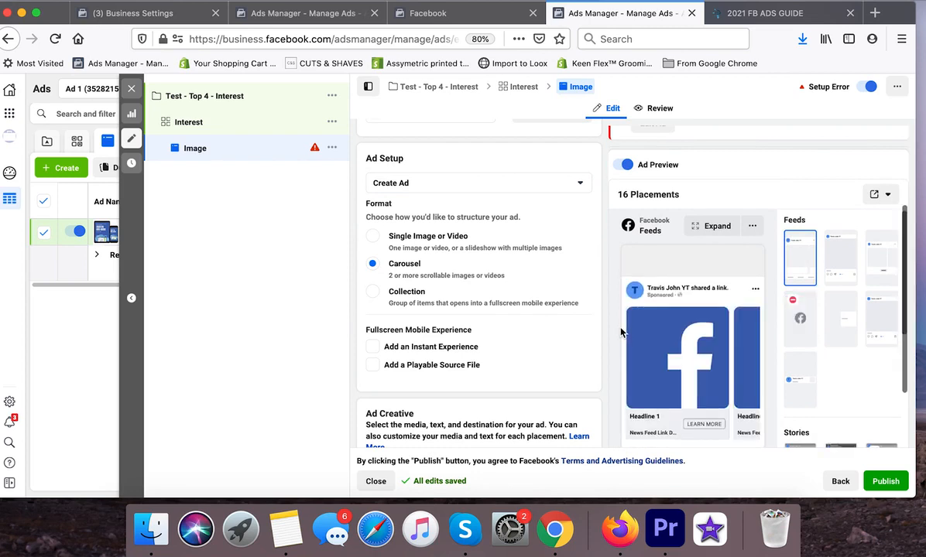
scroll(616, 321, down, 2)
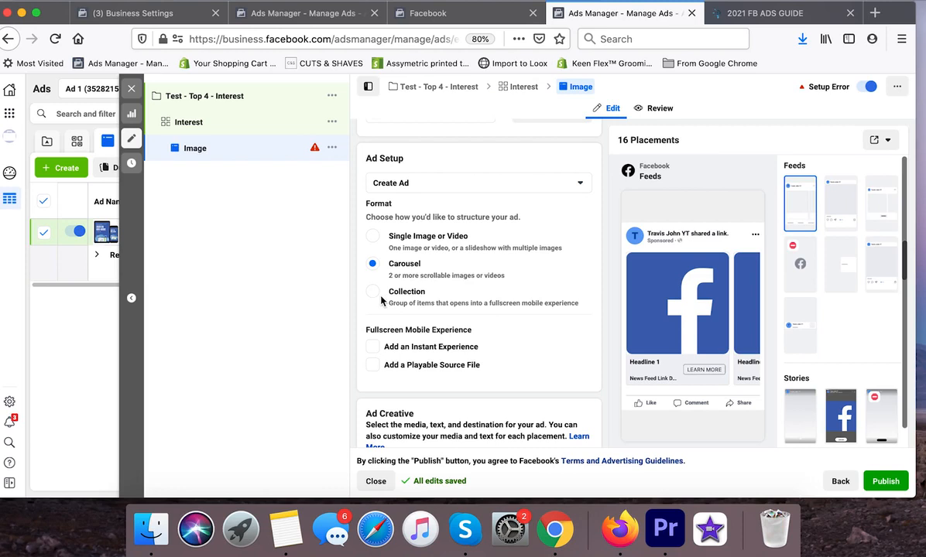
click(371, 237)
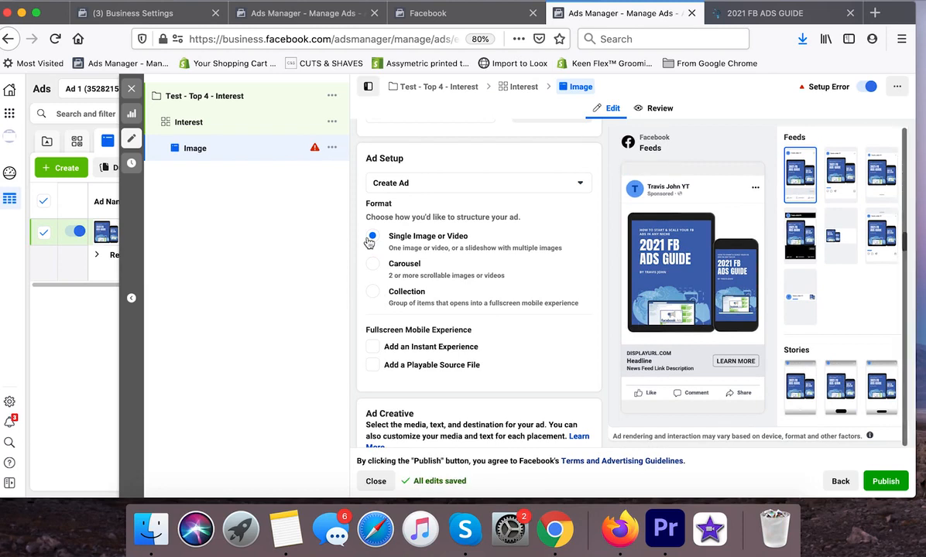
Write the ad's primary text as "ARe you running fb ads?", a blank line, and "Then check out this free guide:".
scroll(369, 242, down, 5)
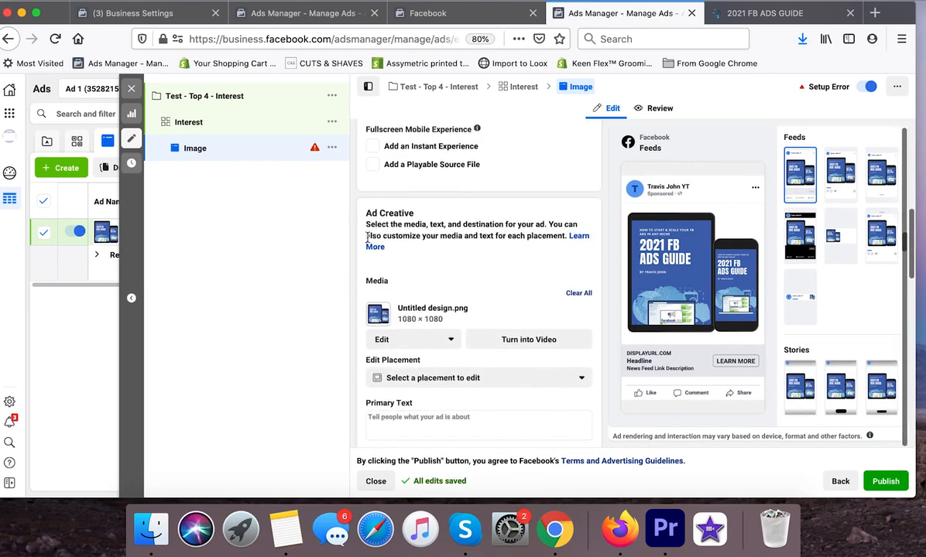
scroll(368, 239, down, 1)
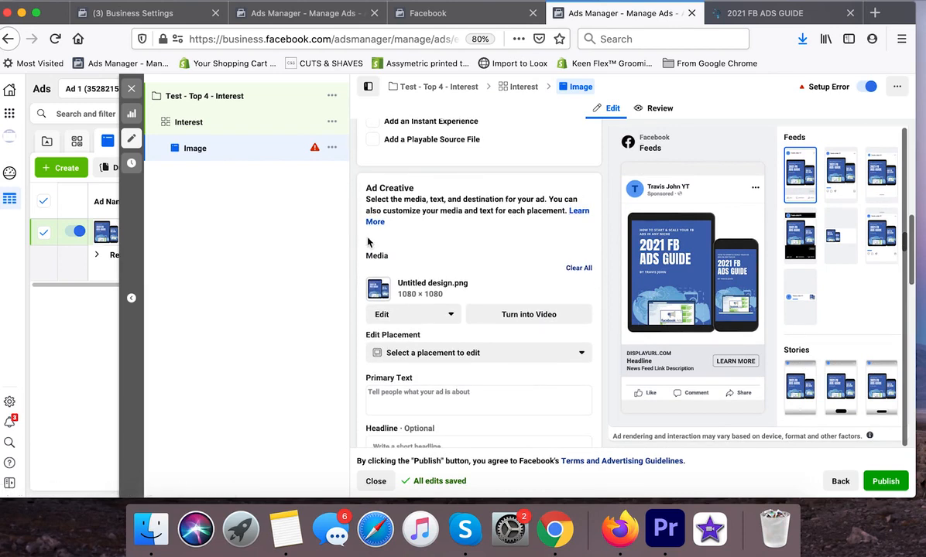
mouse_move(391, 259)
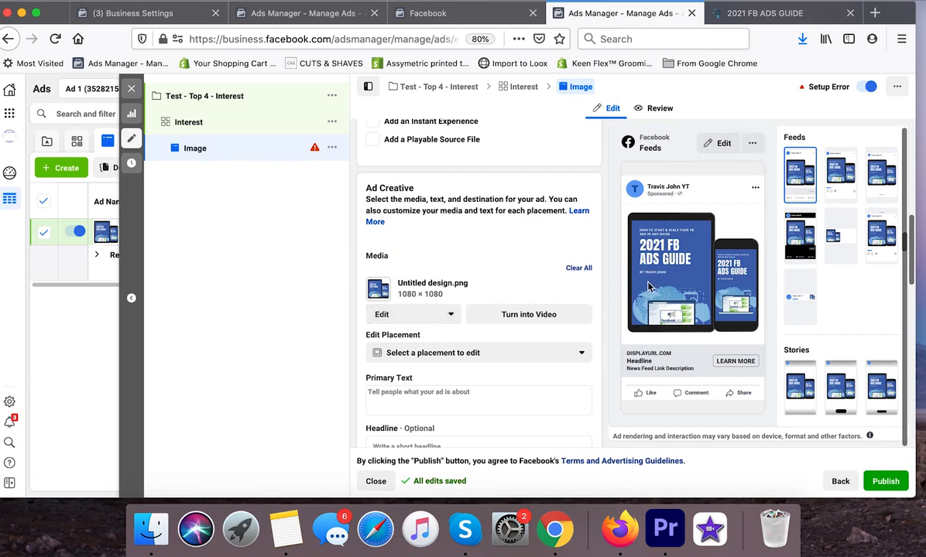
scroll(541, 320, down, 3)
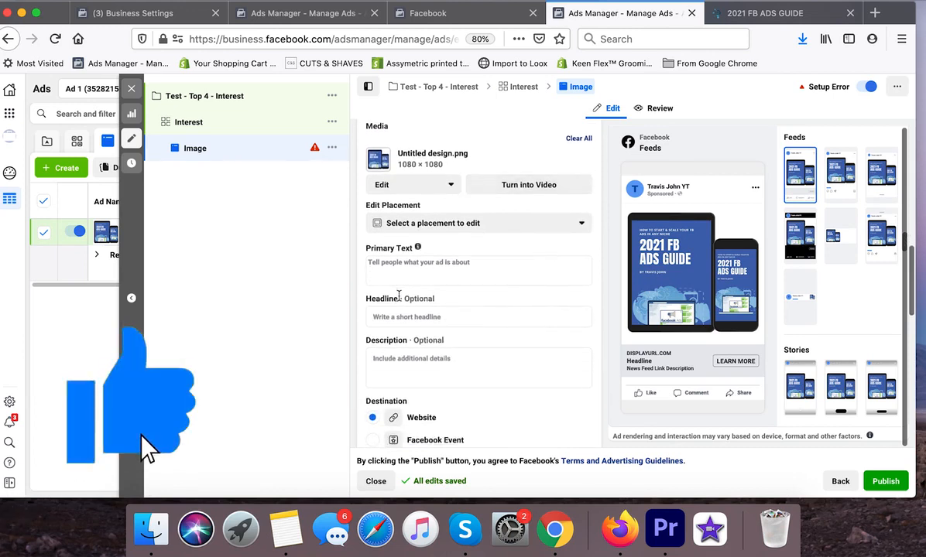
click(399, 317)
click(413, 384)
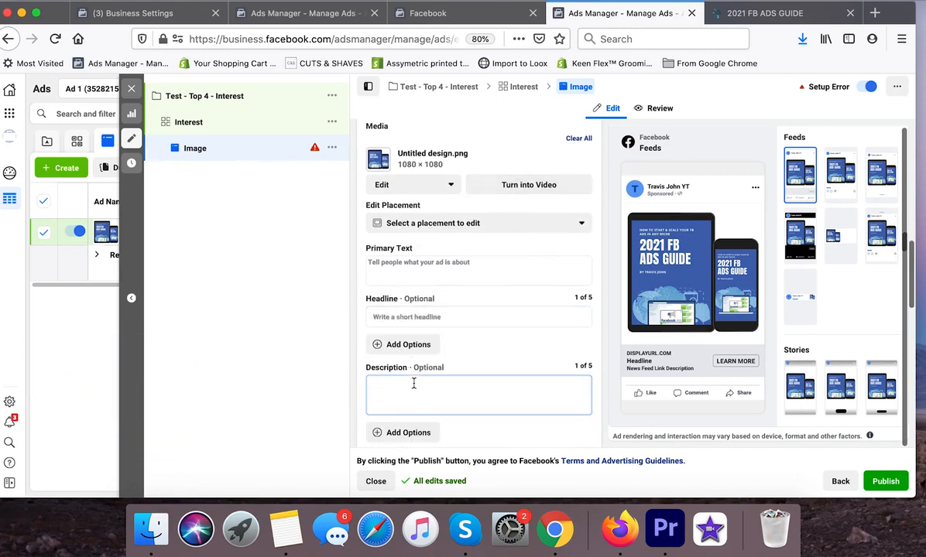
click(411, 266)
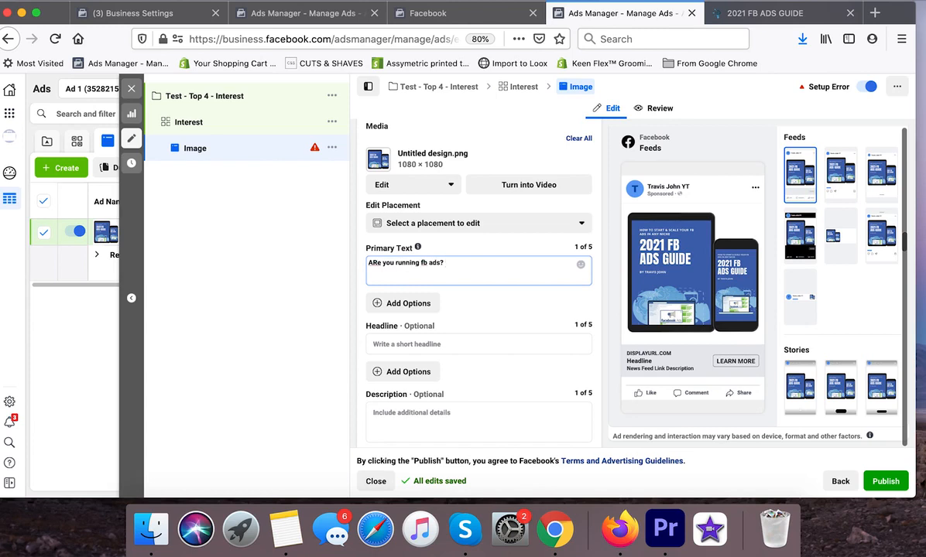
key(Return)
key(Return)
text(Then check out this free guide:)
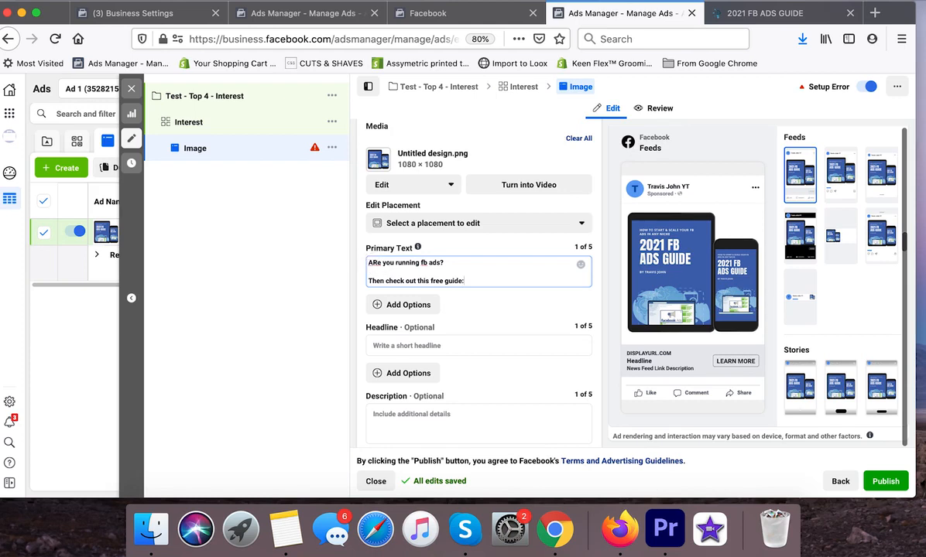
Correct the opening word of the primary text to "Are".
click(378, 263)
key(BackSpace)
text(e)
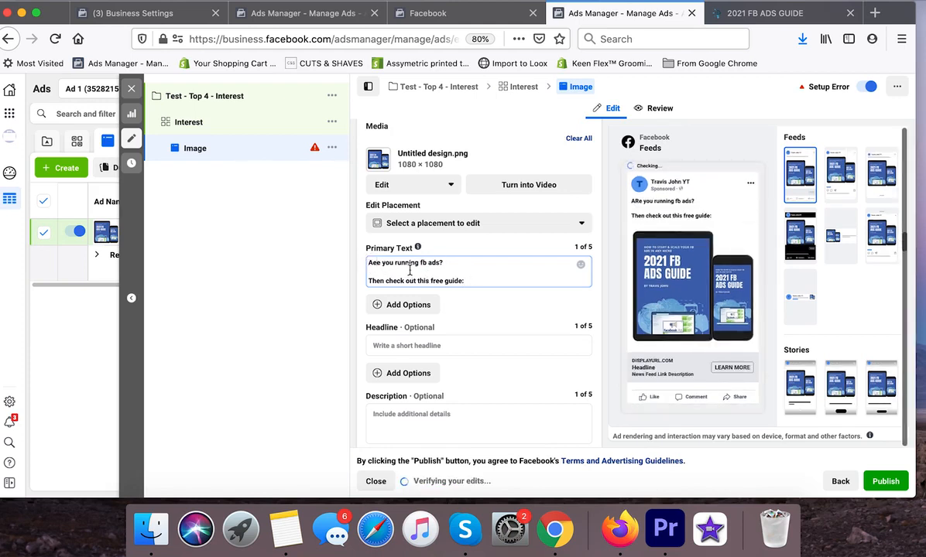
key(BackSpace)
text(r)
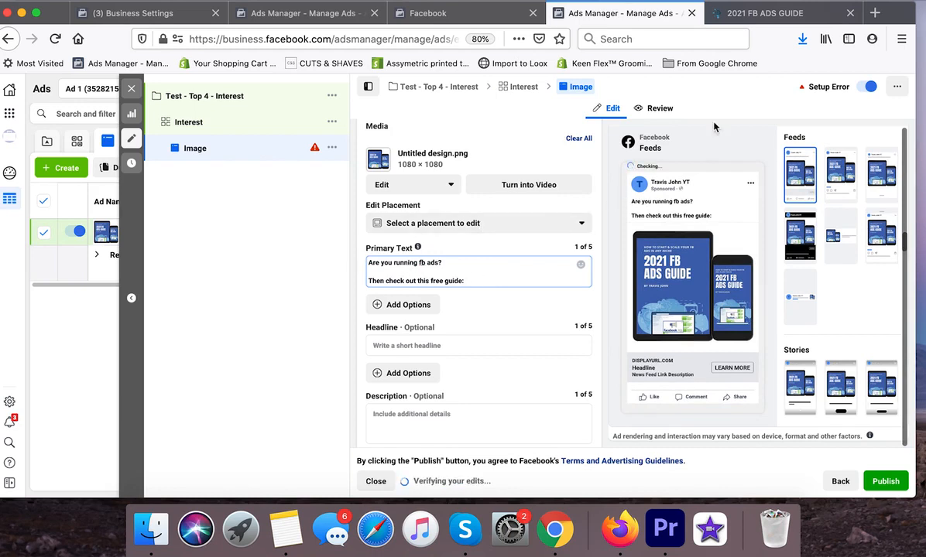
click(758, 15)
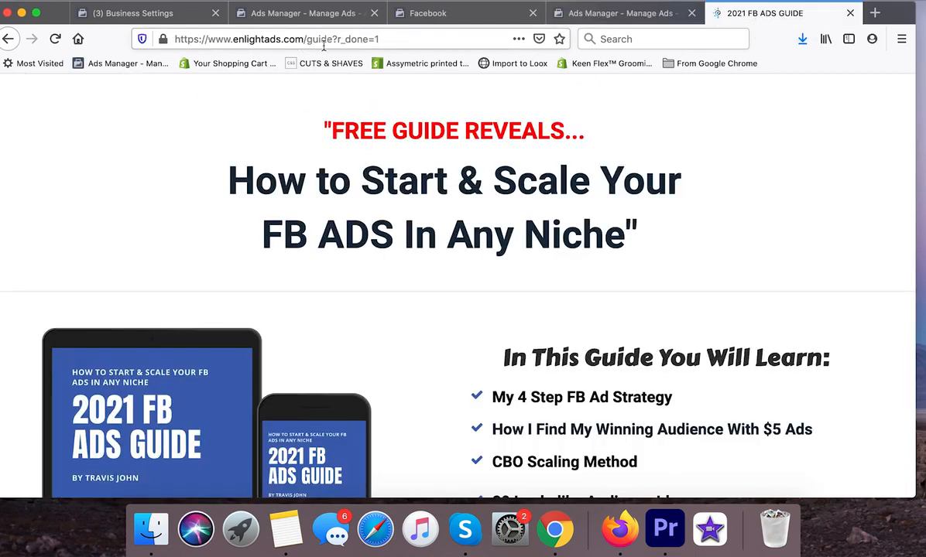
drag(331, 40, 158, 39)
key(super+c)
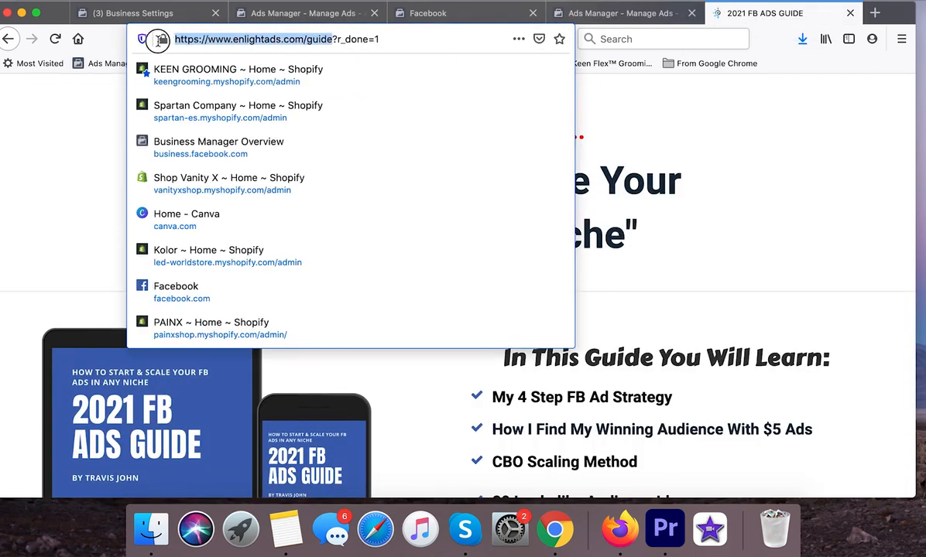
click(611, 13)
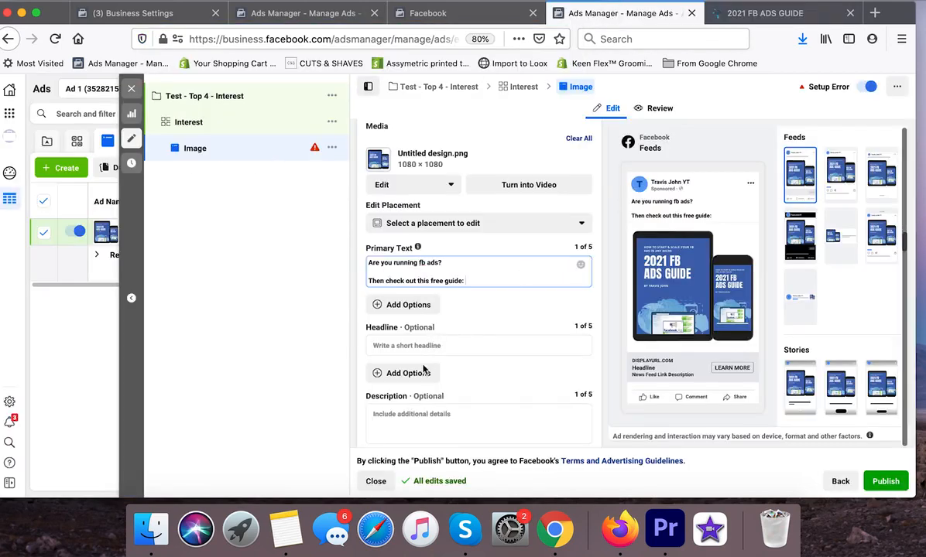
scroll(425, 389, down, 1)
click(495, 271)
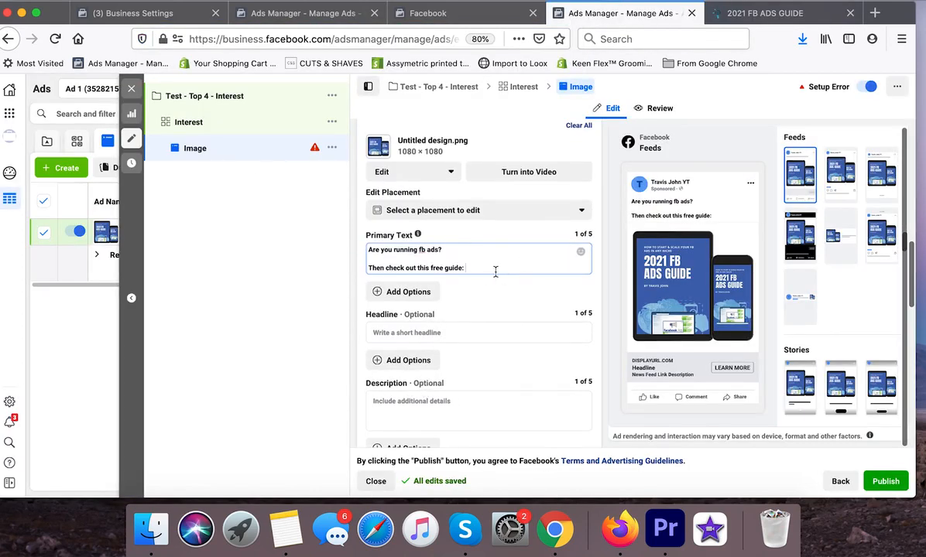
key(super+v)
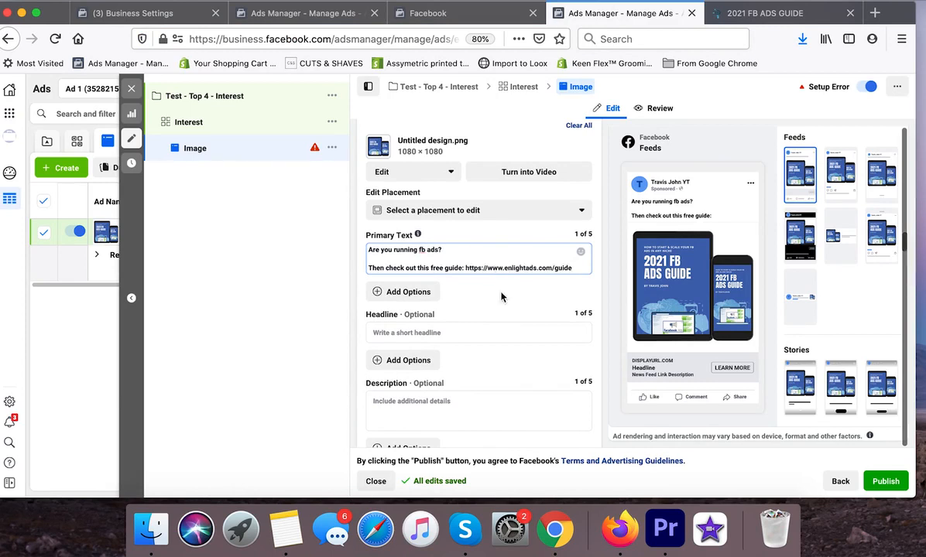
Set the ad's headline to "FREE FB GUIDE" and its description to "Click learn more".
scroll(488, 328, down, 1)
click(449, 305)
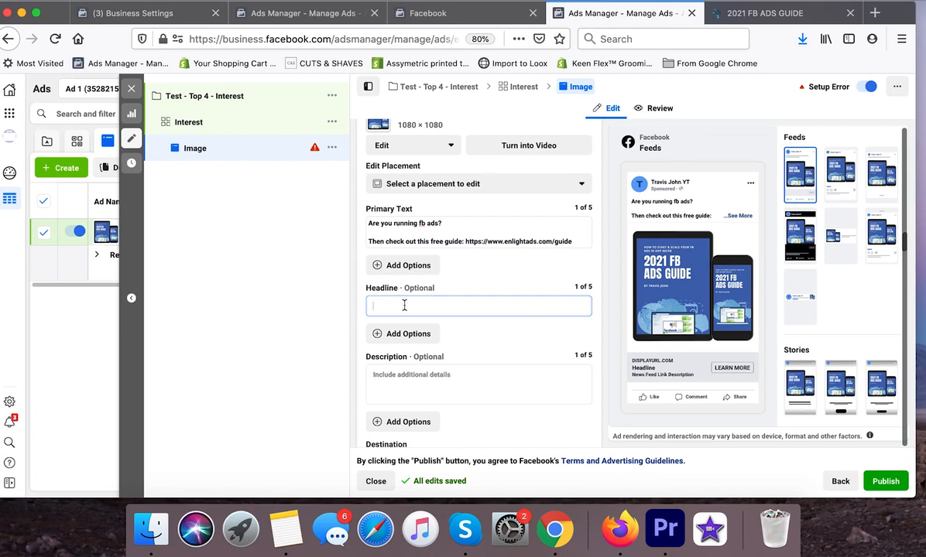
text(FREE FB GUIDE)
click(430, 388)
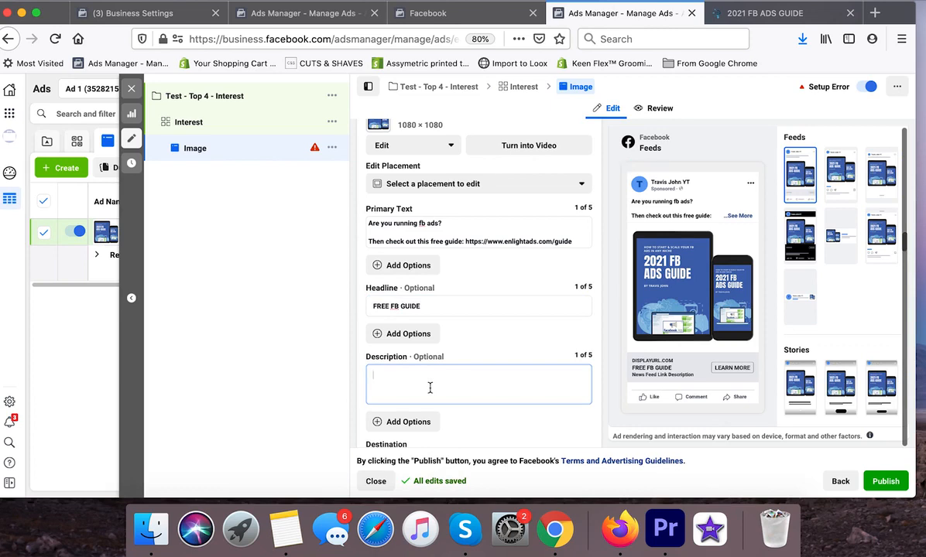
click(727, 372)
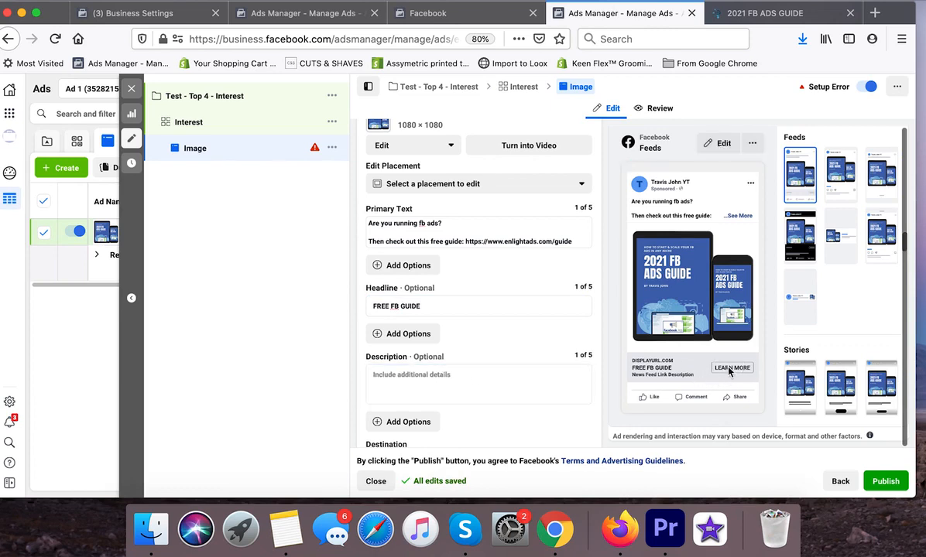
click(432, 384)
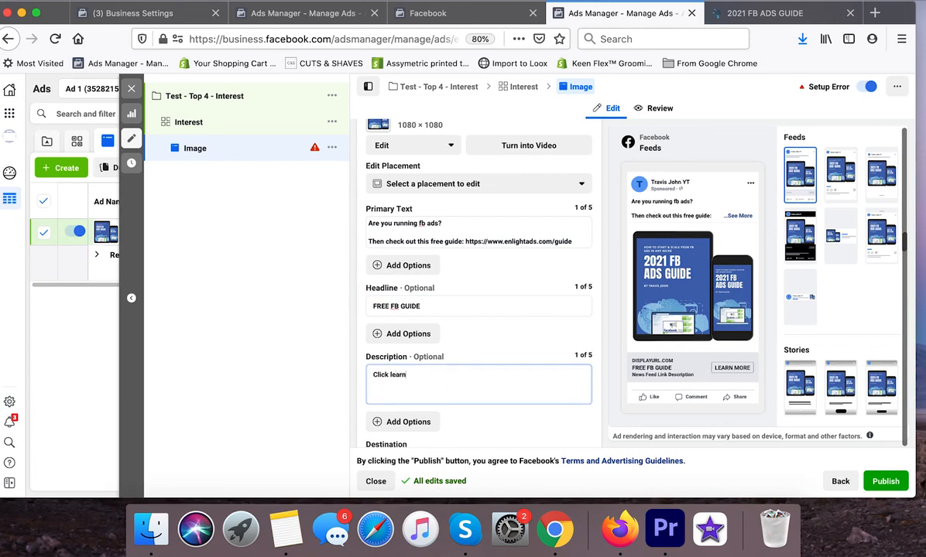
click(527, 430)
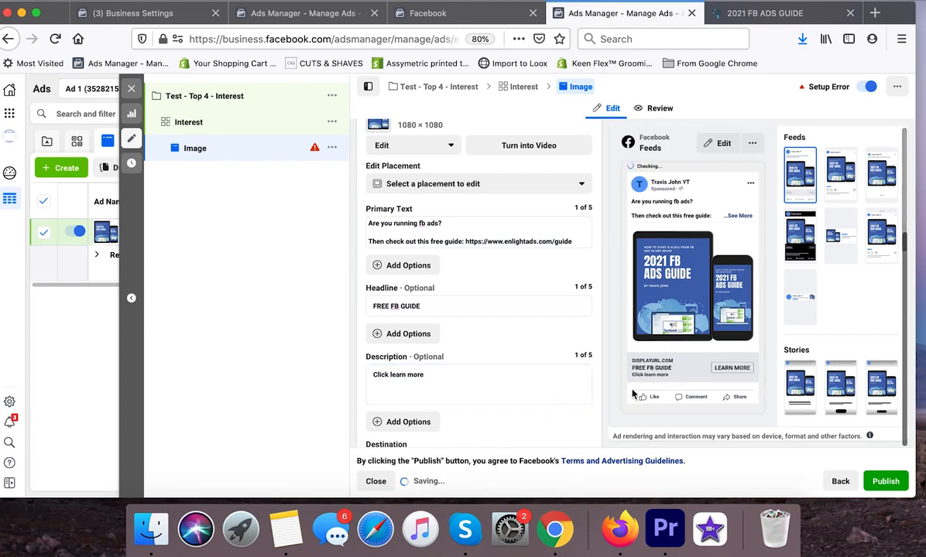
Add a second primary text option to look at it, and remove the empty option.
scroll(545, 414, down, 5)
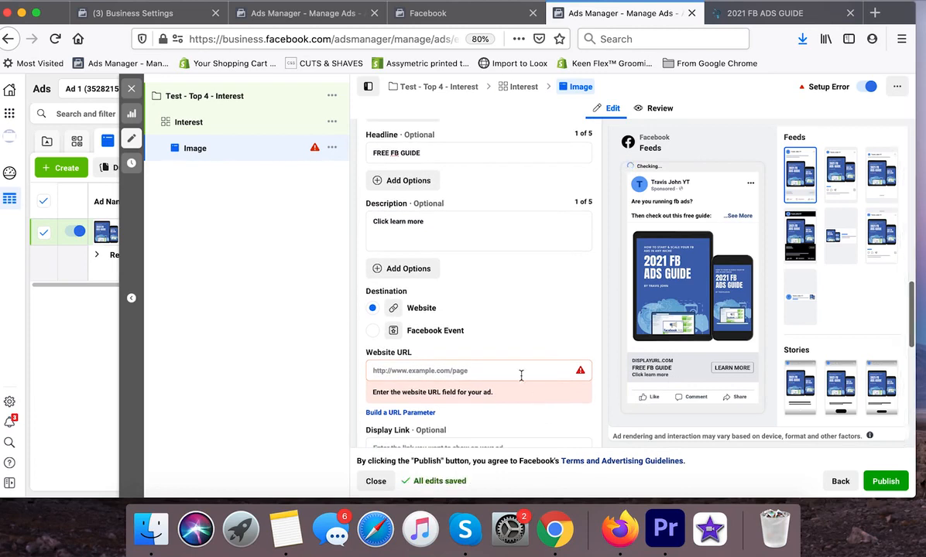
scroll(402, 224, up, 1)
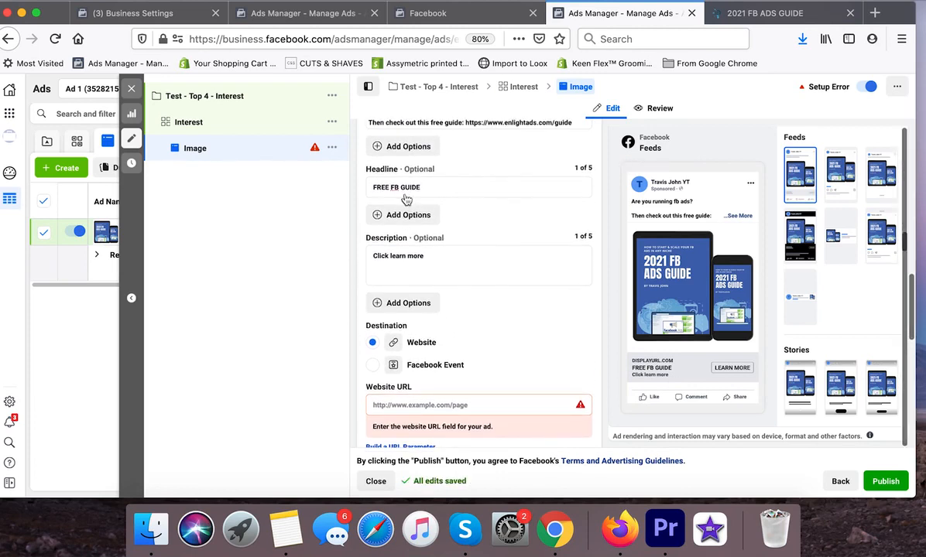
scroll(402, 221, up, 2)
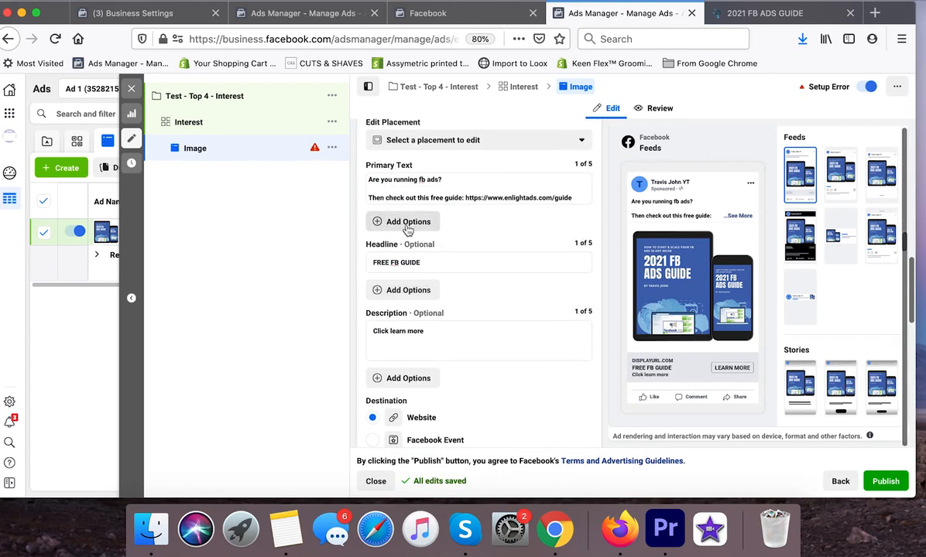
click(407, 222)
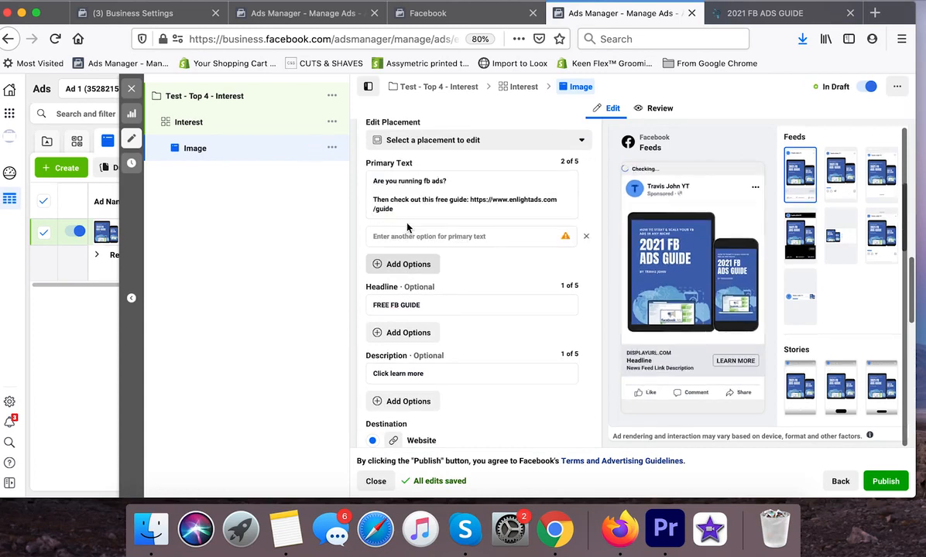
click(589, 242)
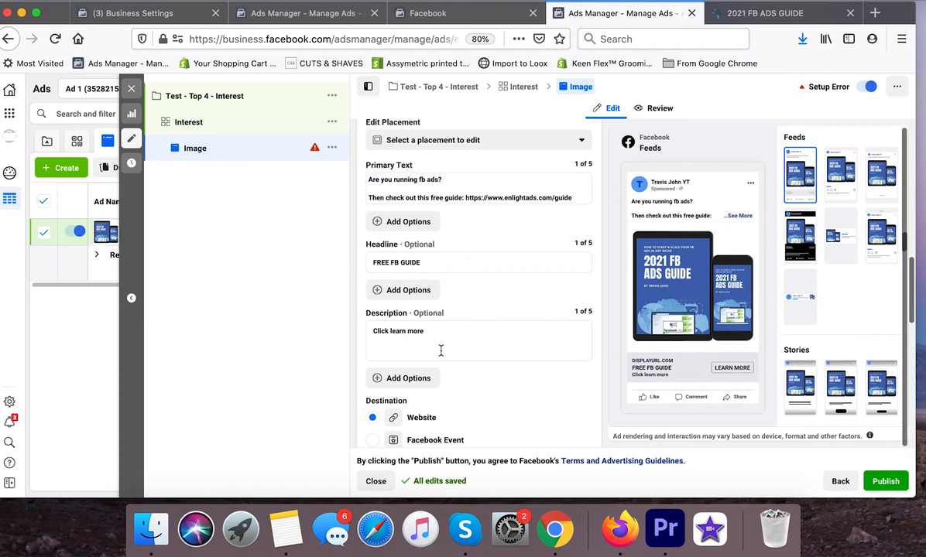
scroll(440, 350, down, 5)
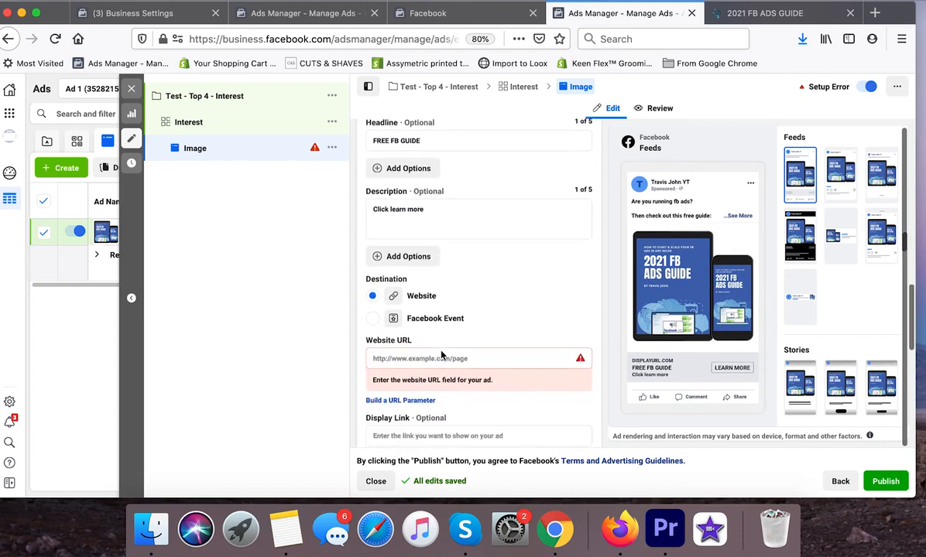
click(395, 343)
text(https://www.enlightads.com/guide)
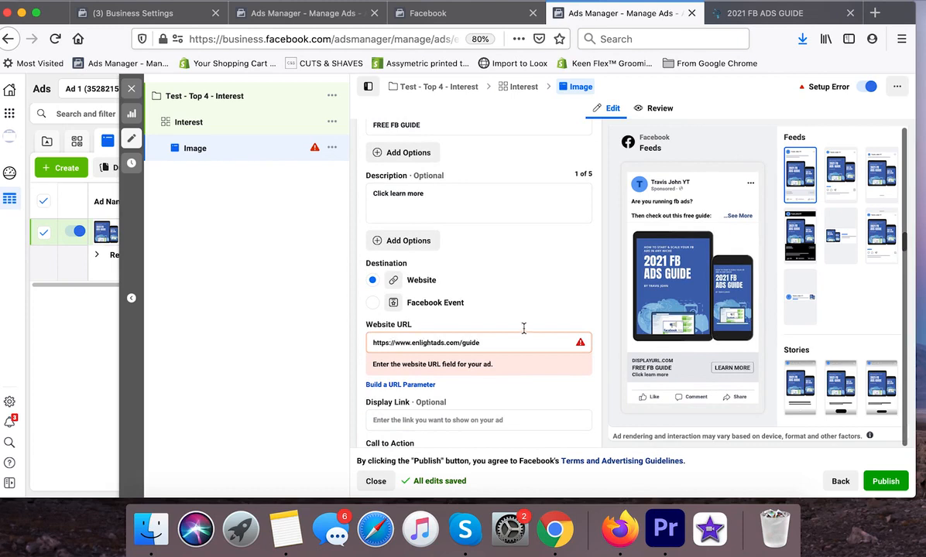
Set the ad's call to action to Sign Up.
click(588, 328)
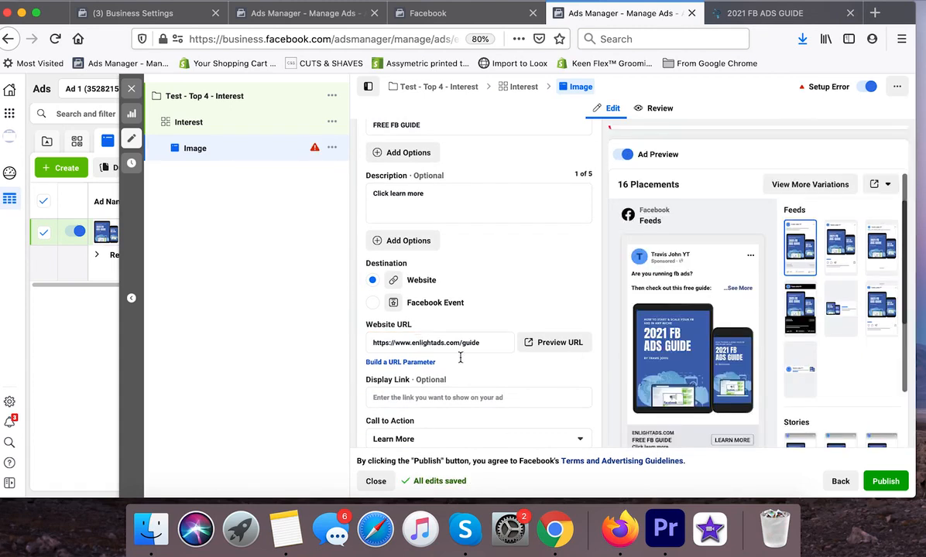
scroll(501, 370, down, 2)
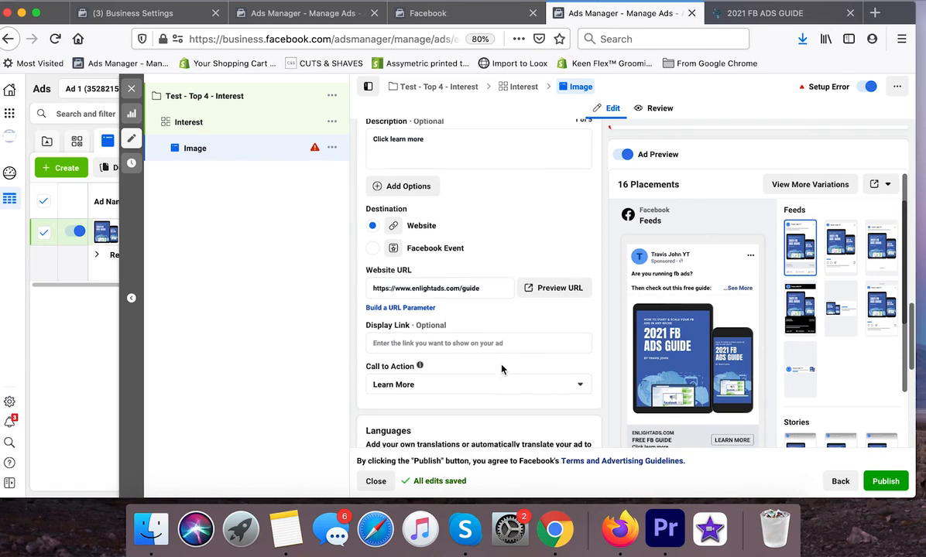
scroll(488, 364, down, 1)
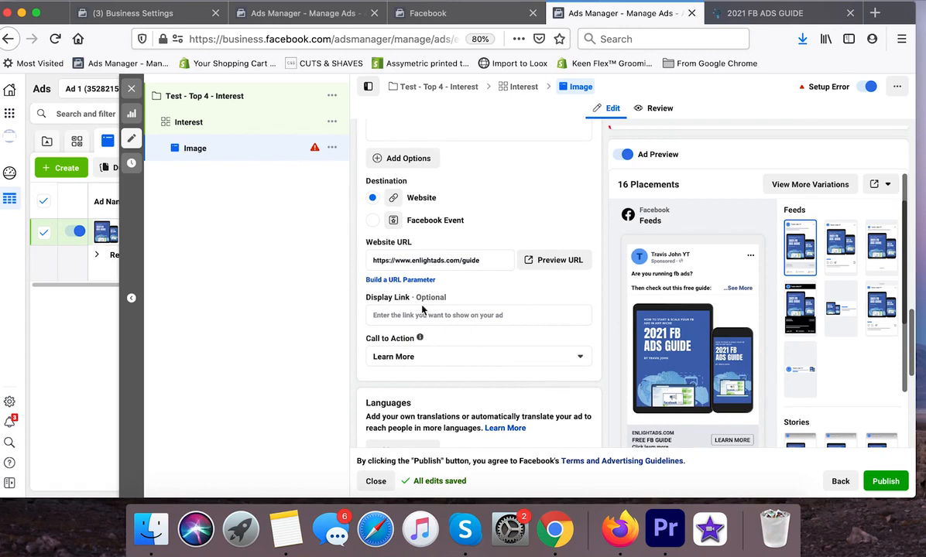
scroll(652, 436, down, 1)
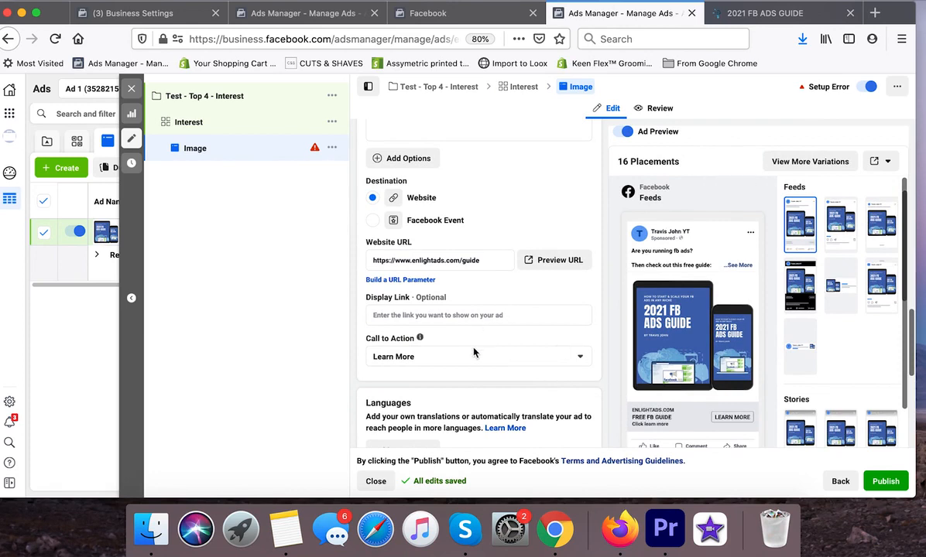
click(436, 358)
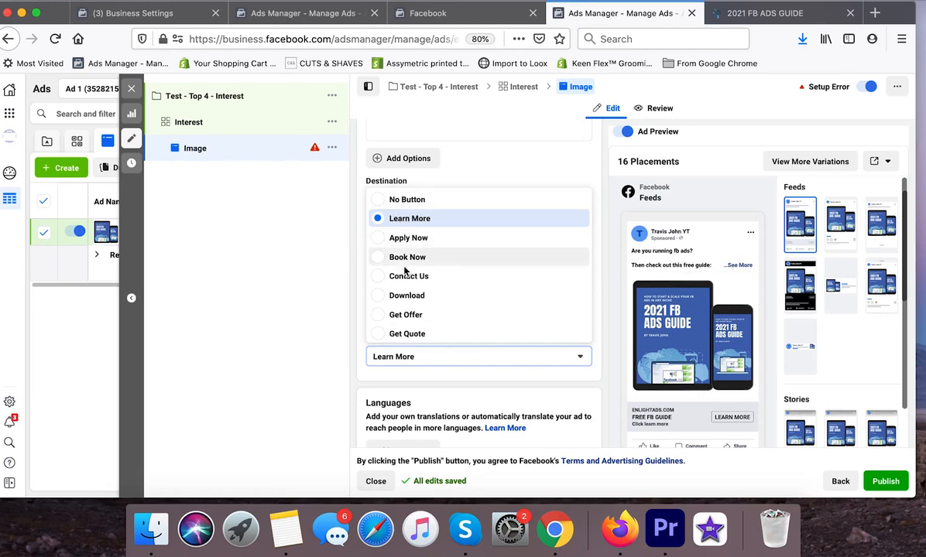
scroll(408, 293, down, 2)
scroll(408, 293, down, 2)
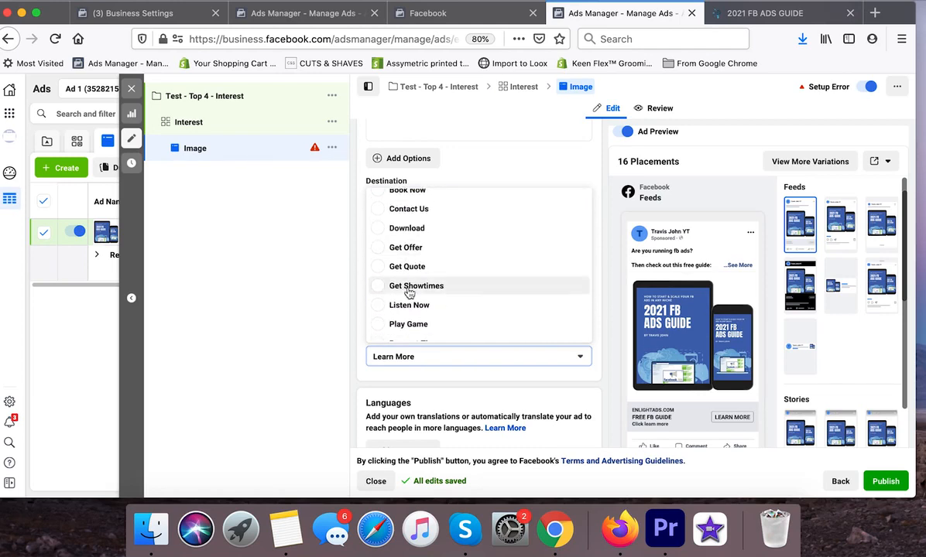
scroll(408, 291, up, 2)
scroll(408, 291, up, 2)
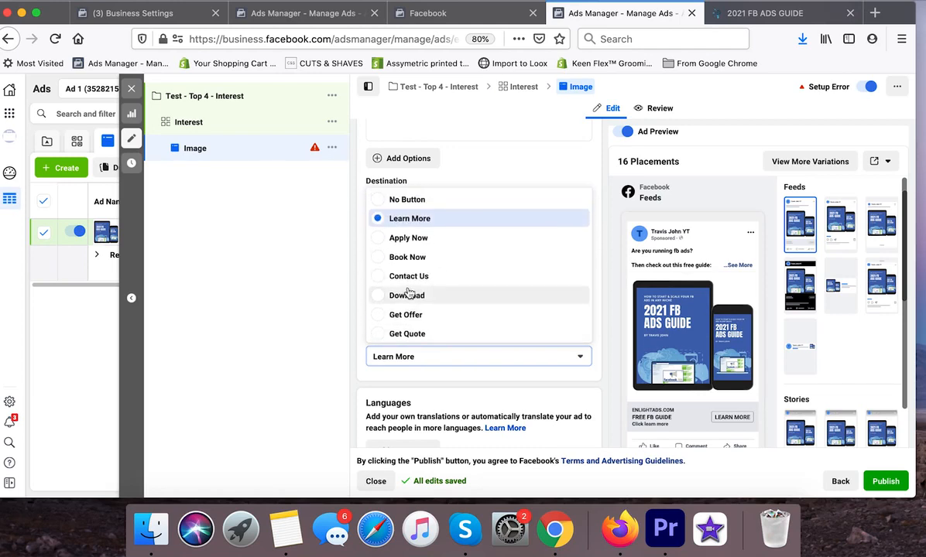
scroll(409, 292, down, 5)
scroll(409, 292, down, 3)
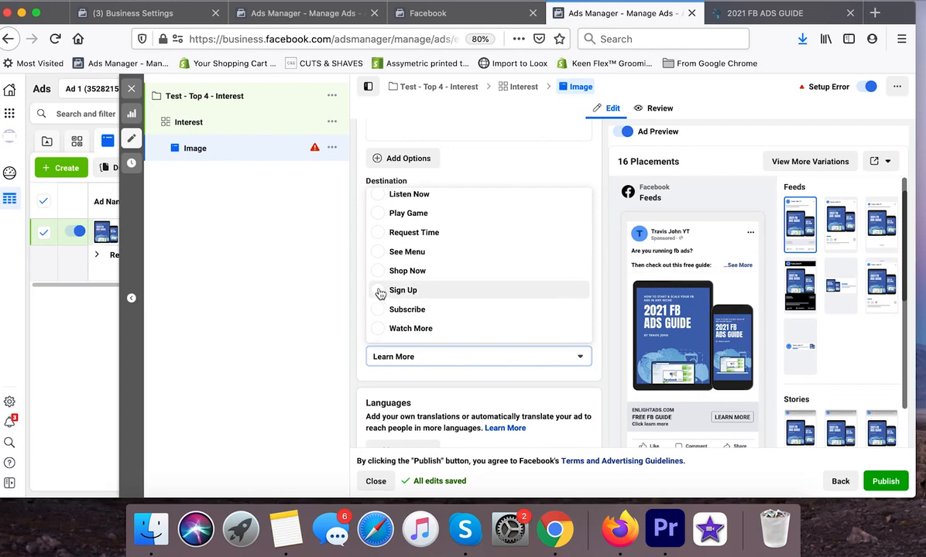
scroll(379, 291, down, 1)
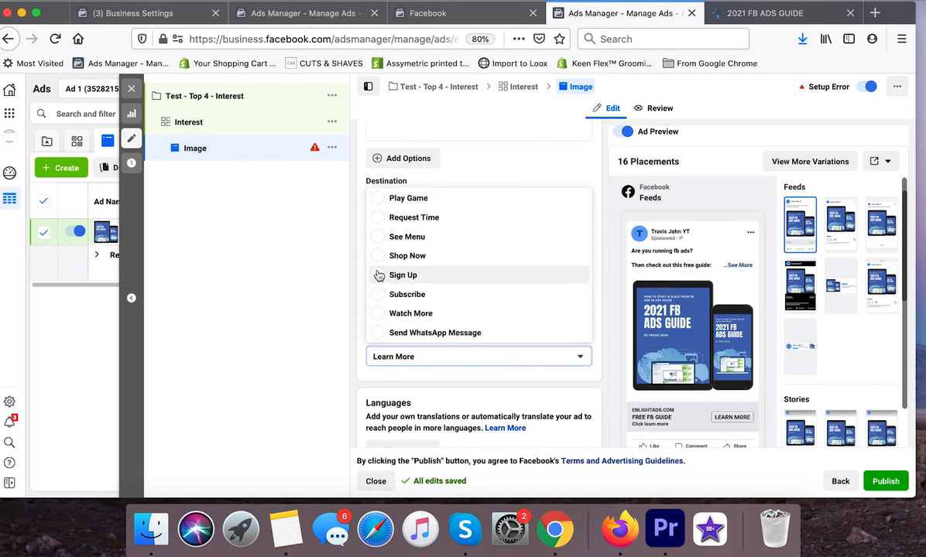
click(379, 275)
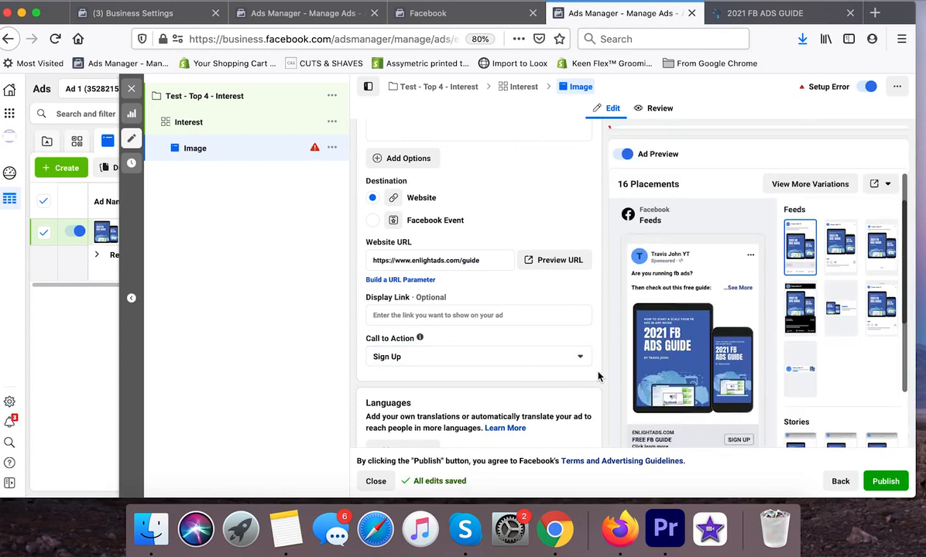
Review the ad's language and tracking settings, and examine how the ad looks across all available placements.
scroll(598, 376, down, 5)
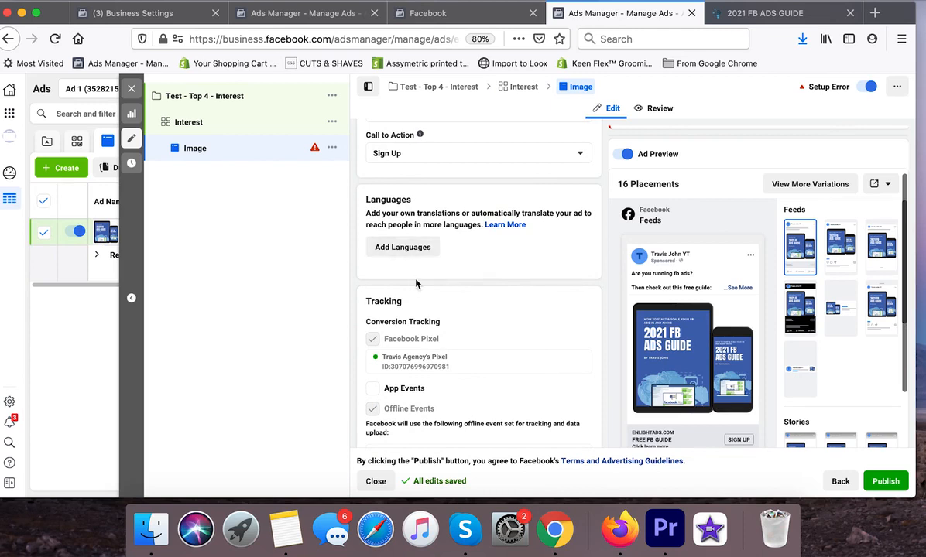
scroll(415, 285, down, 3)
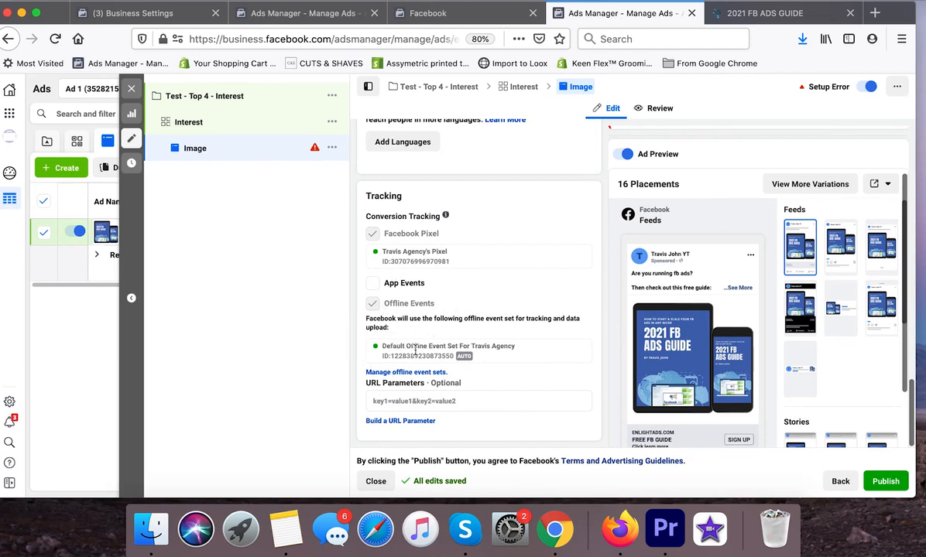
scroll(673, 310, down, 2)
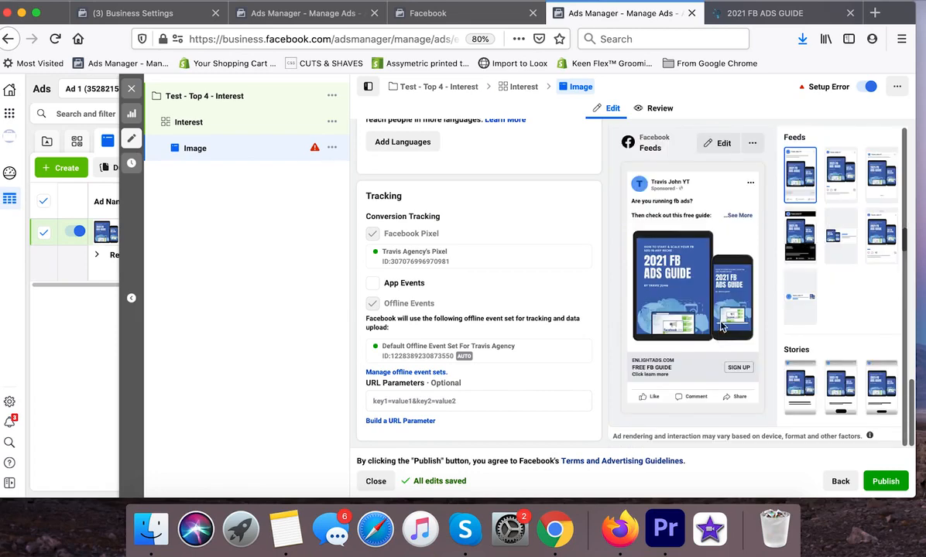
scroll(728, 306, up, 4)
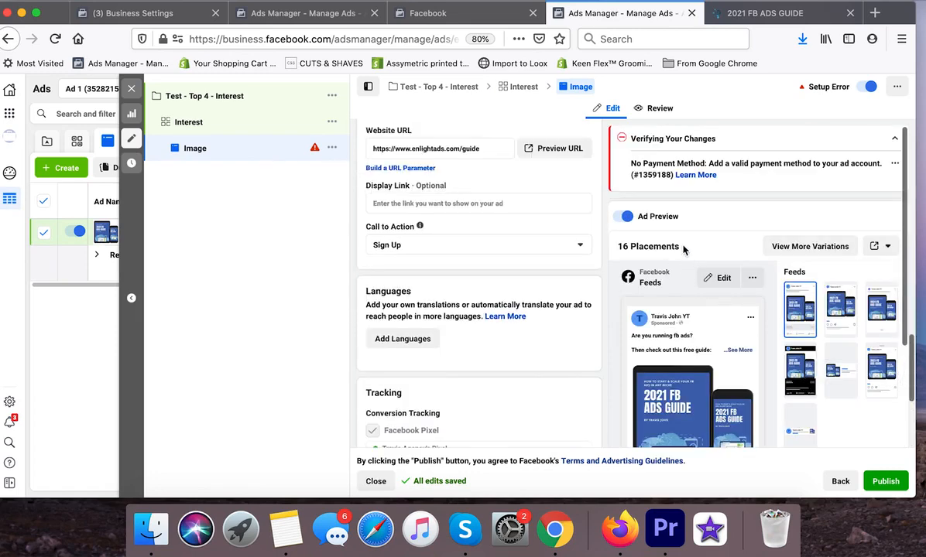
click(821, 247)
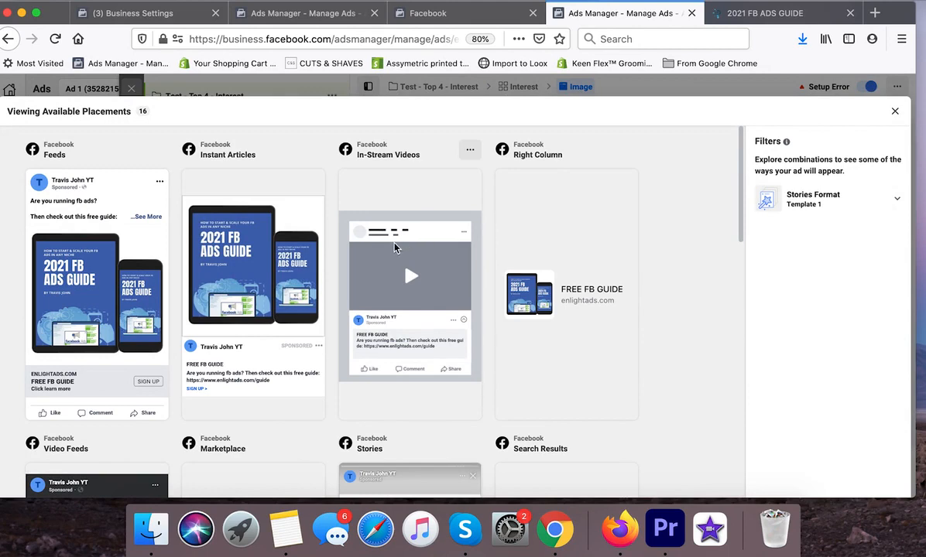
scroll(394, 246, down, 2)
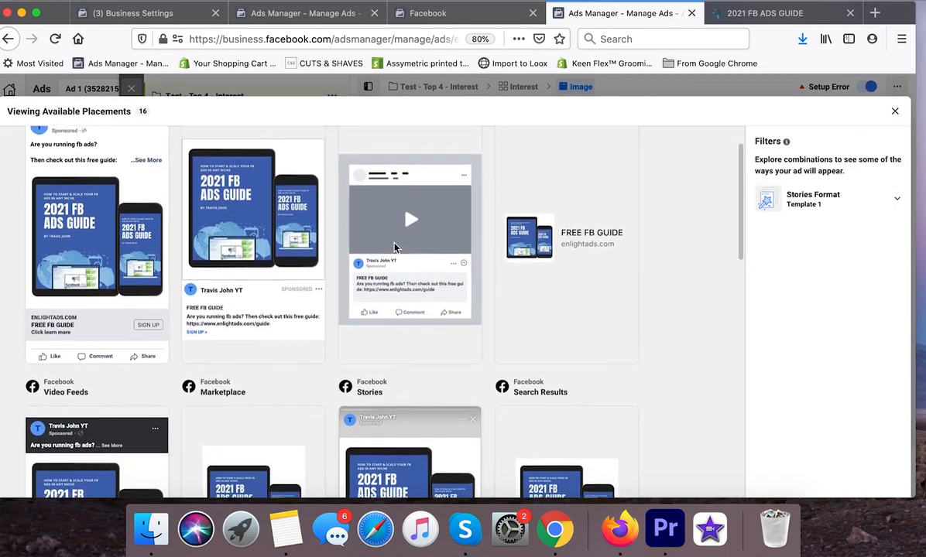
scroll(395, 246, down, 6)
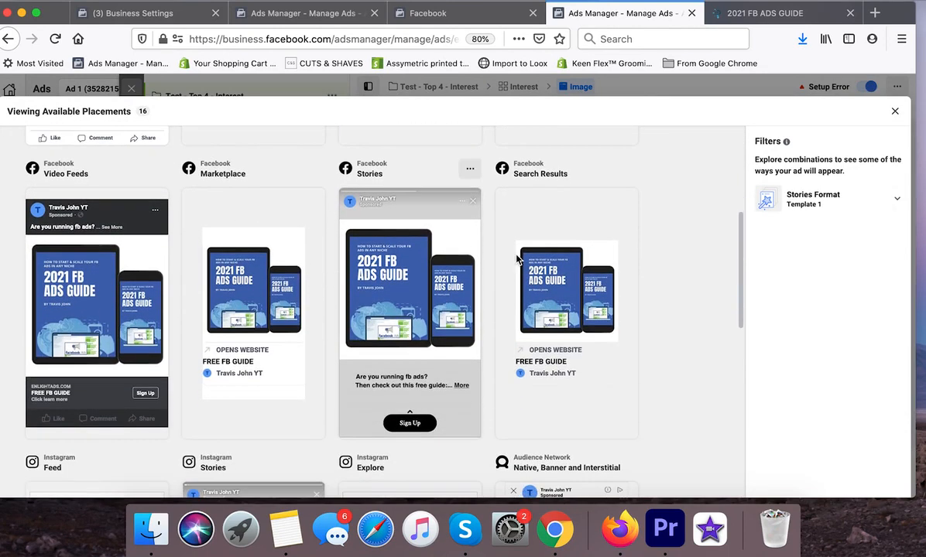
scroll(517, 260, down, 10)
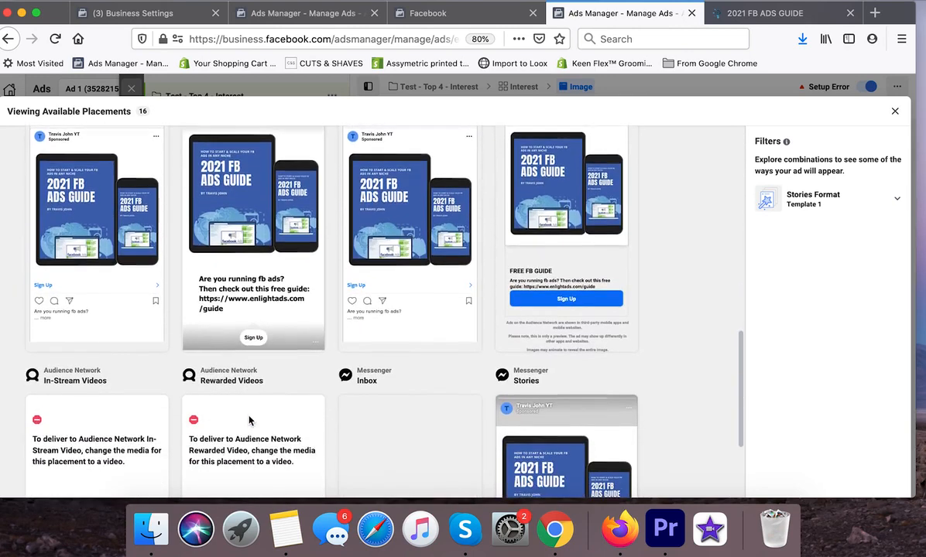
scroll(249, 420, down, 3)
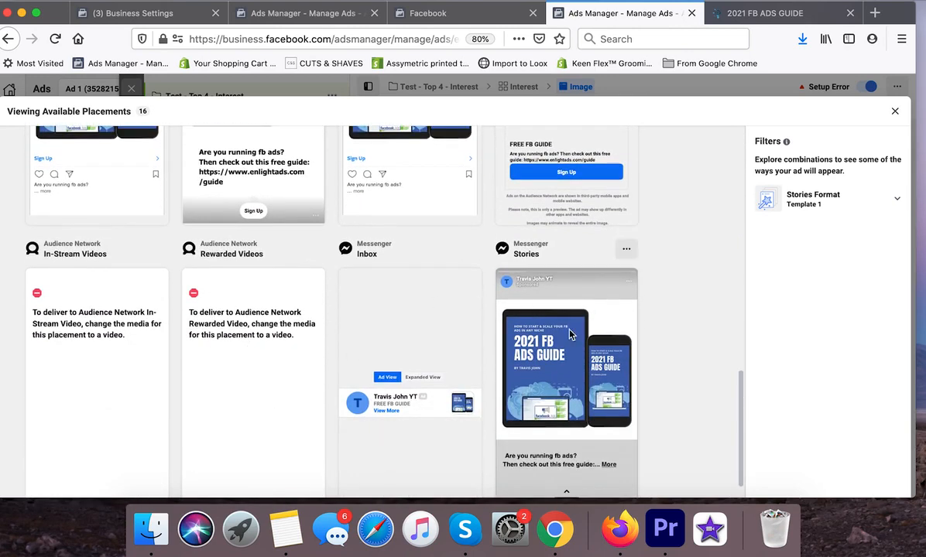
scroll(570, 334, down, 1)
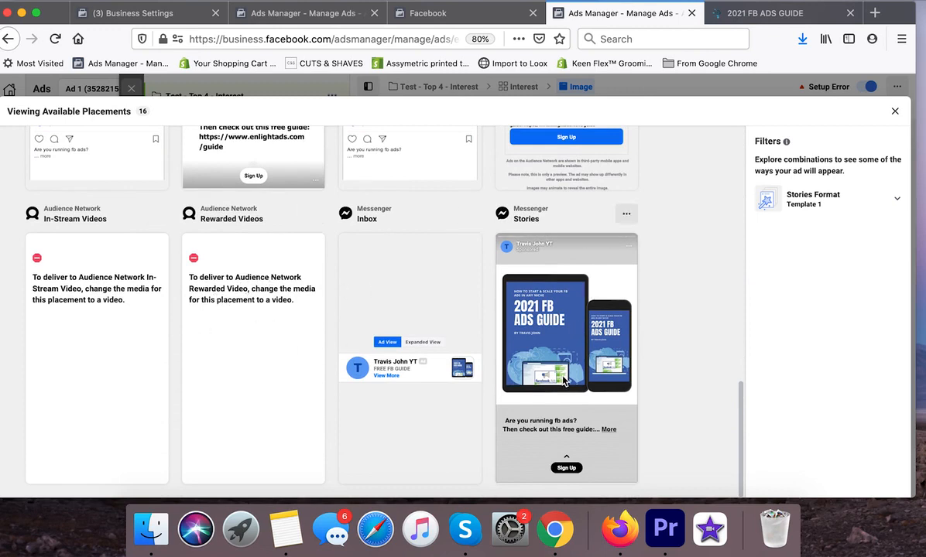
scroll(565, 381, up, 10)
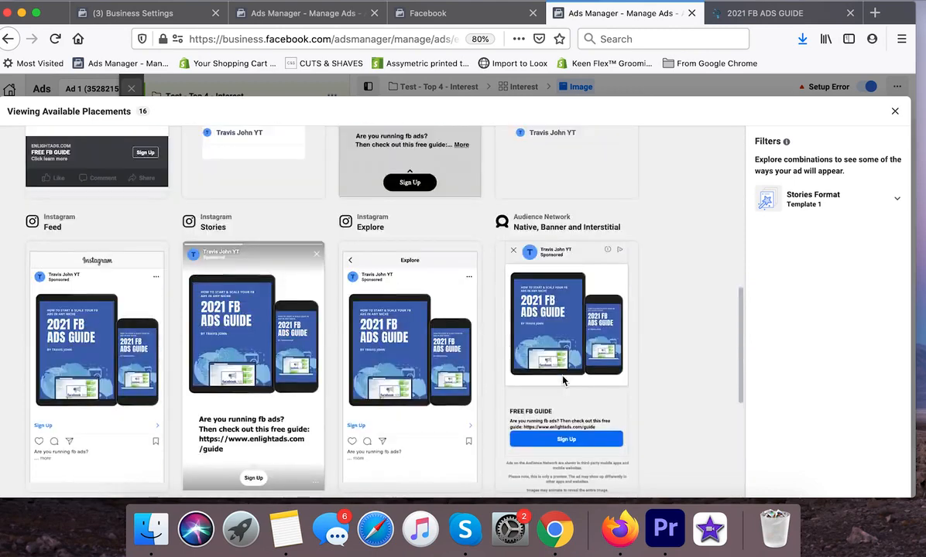
click(896, 114)
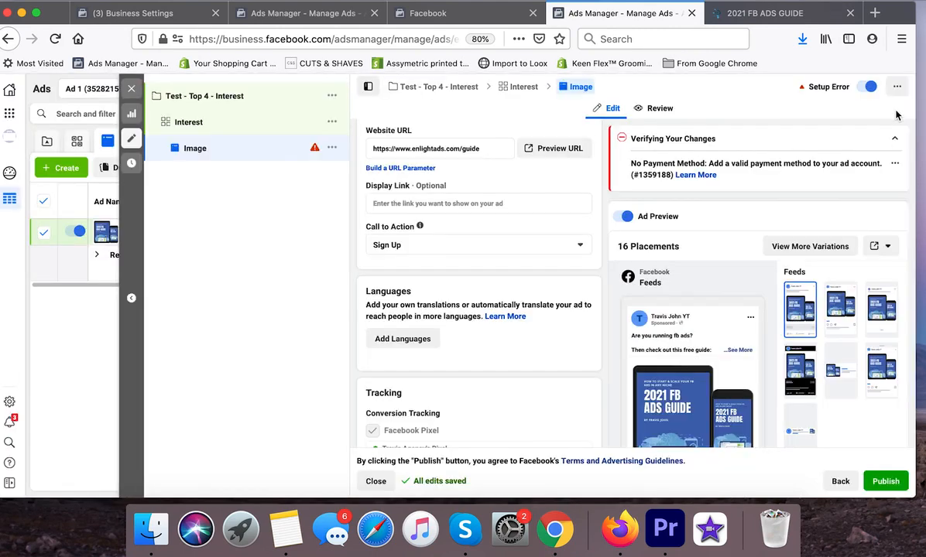
Close the ad editor and duplicate the Interest ad set into the original campaign with 4 copies.
scroll(533, 308, down, 3)
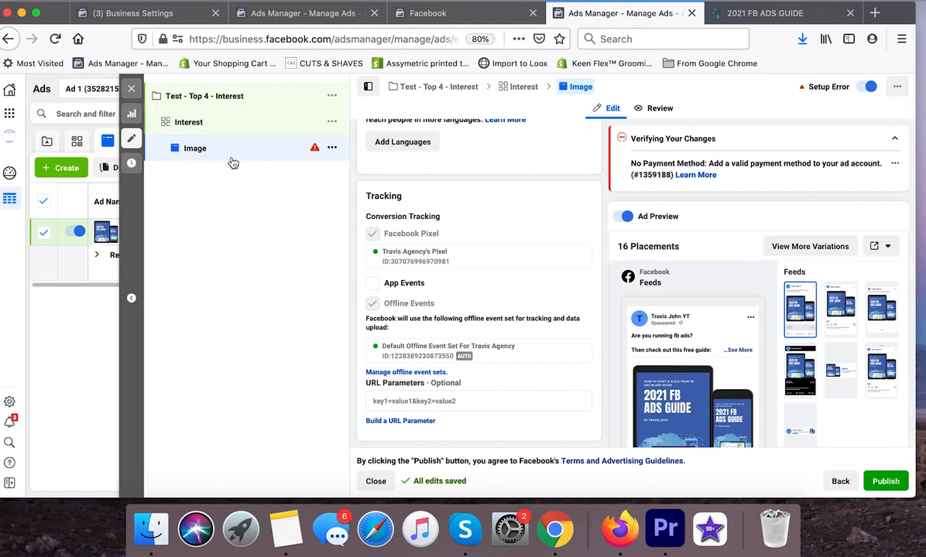
click(131, 88)
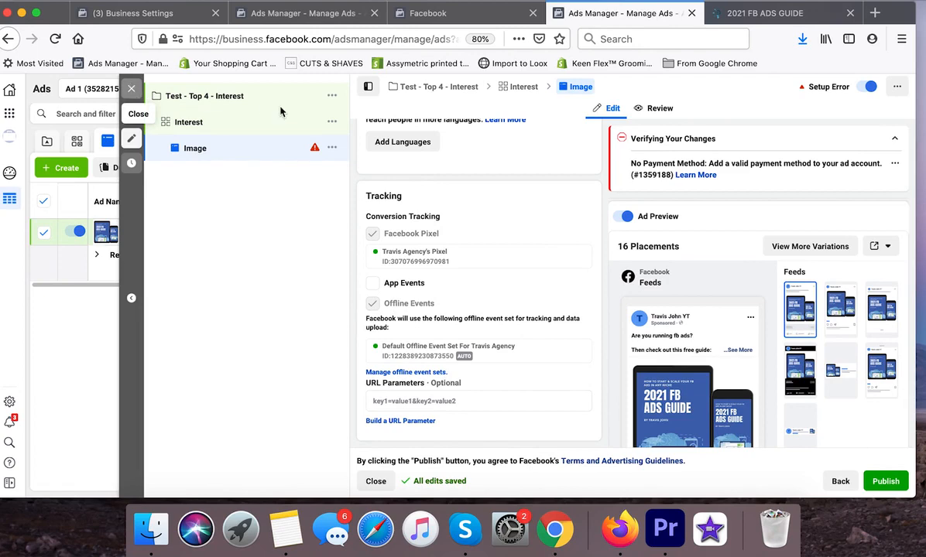
click(405, 140)
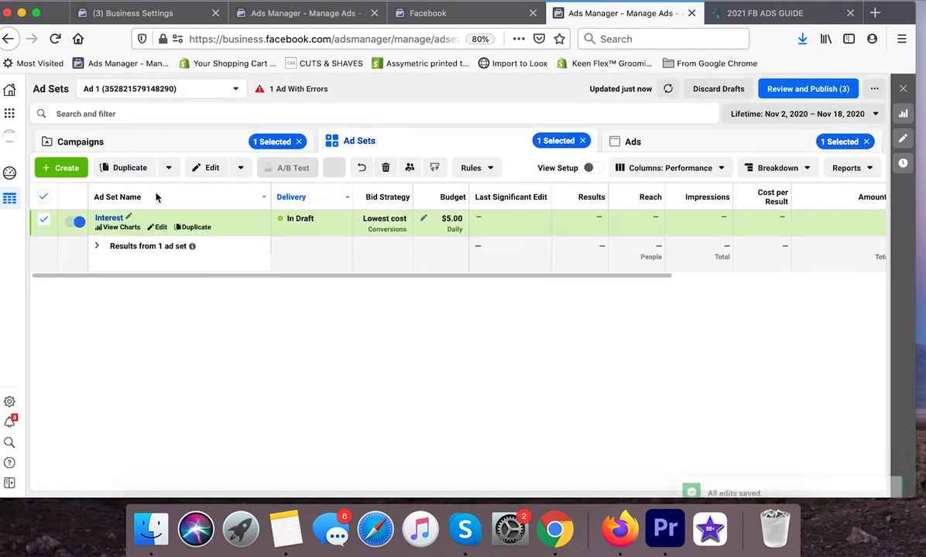
click(122, 168)
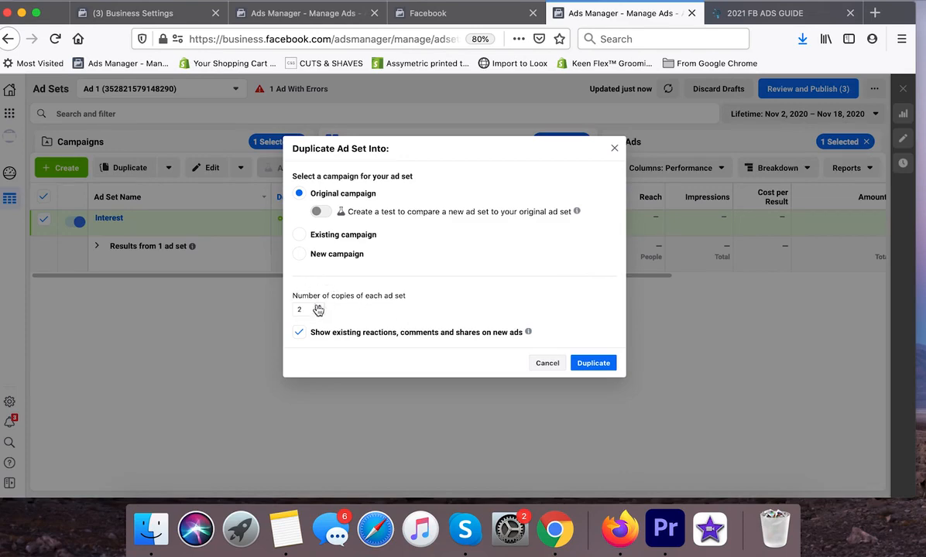
click(318, 308)
click(318, 308)
click(590, 366)
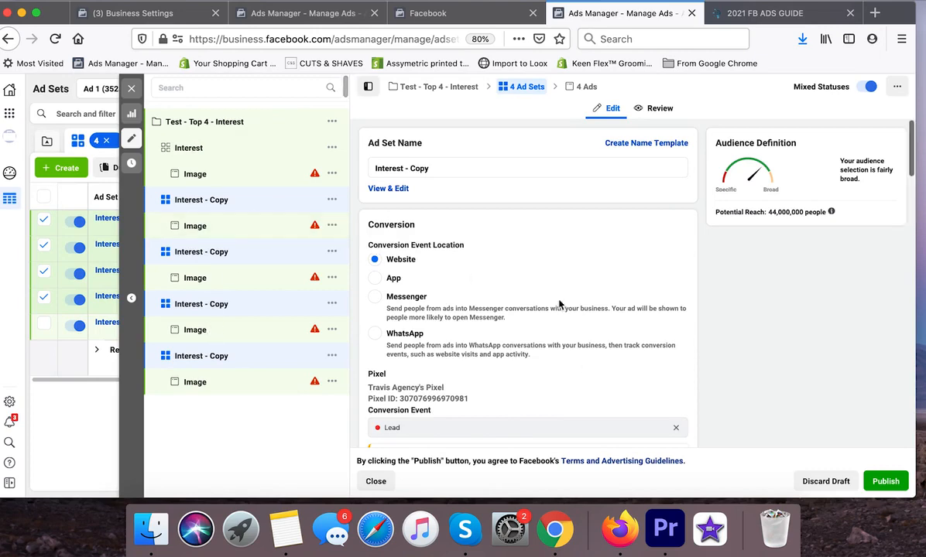
In the first Interest - Copy ad set listed, replace the Facebook Page admins targeting with Facebook Payments users (90 days).
scroll(635, 325, down, 5)
scroll(662, 336, down, 10)
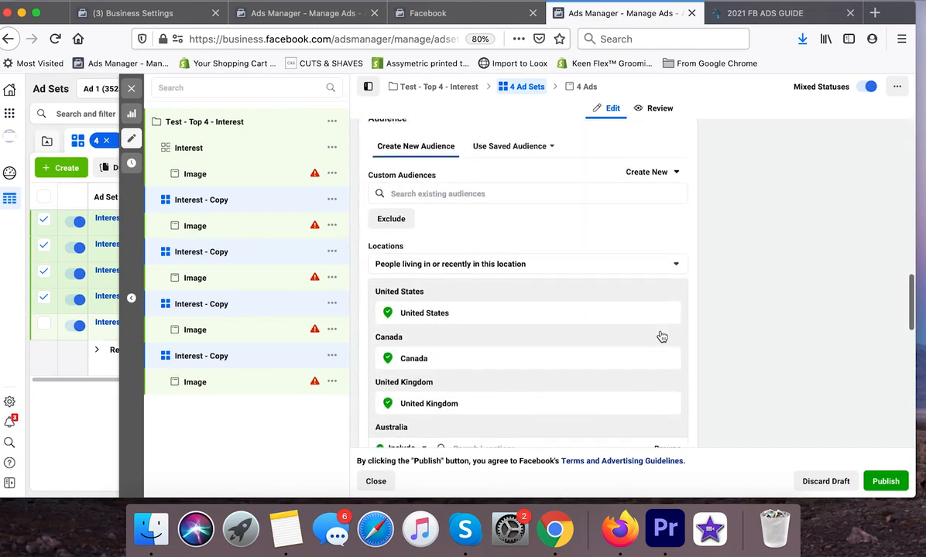
click(309, 200)
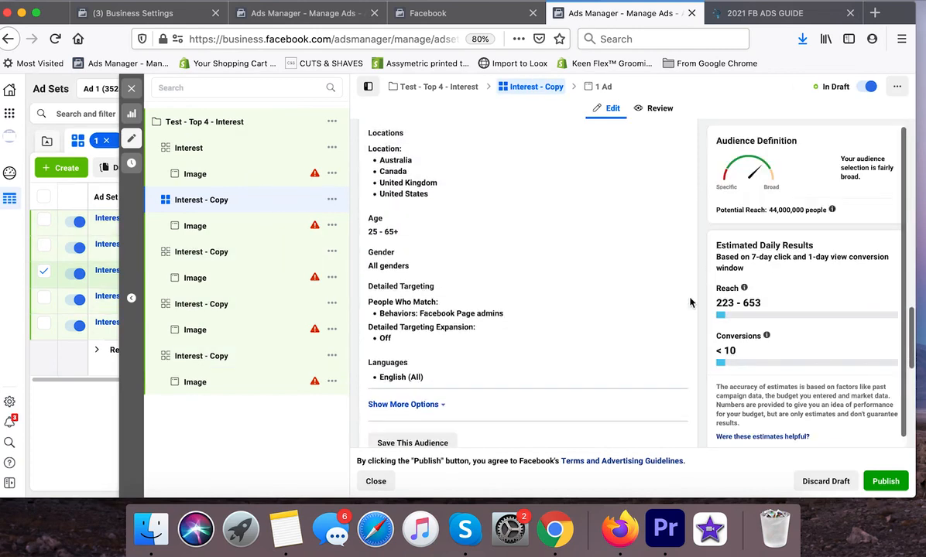
scroll(690, 302, down, 1)
click(676, 239)
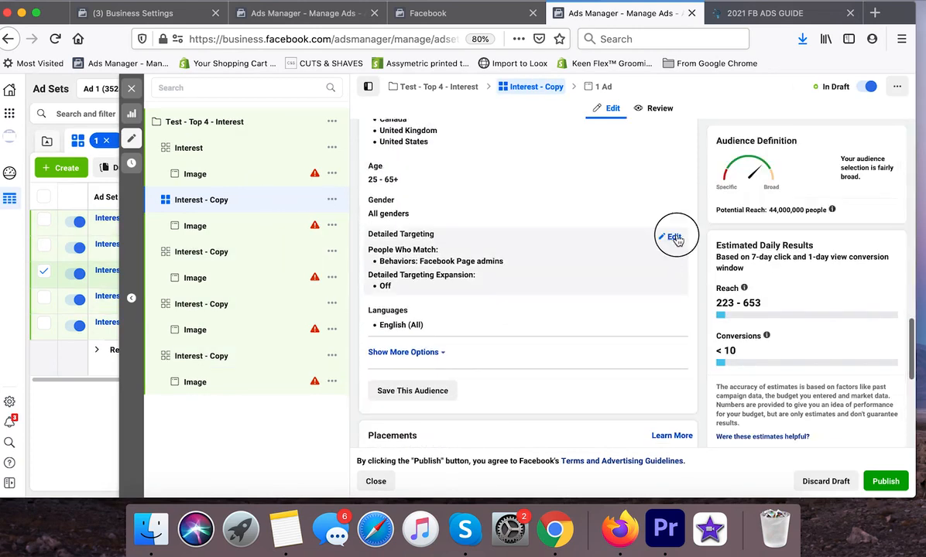
click(636, 313)
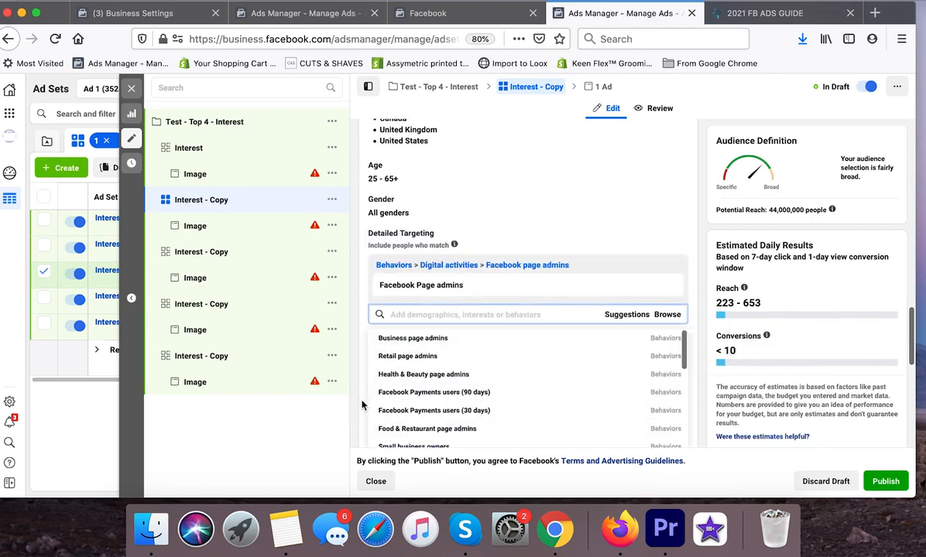
scroll(361, 404, down, 1)
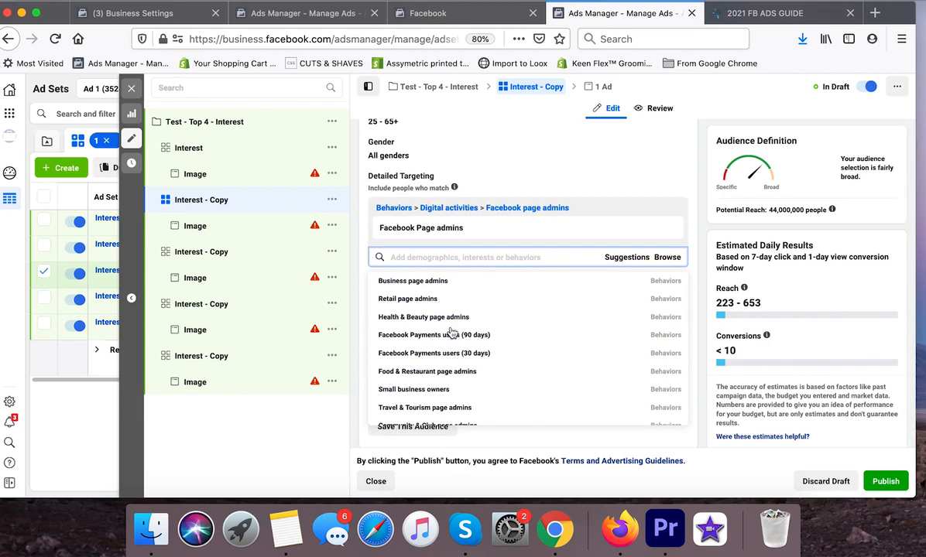
mouse_move(452, 340)
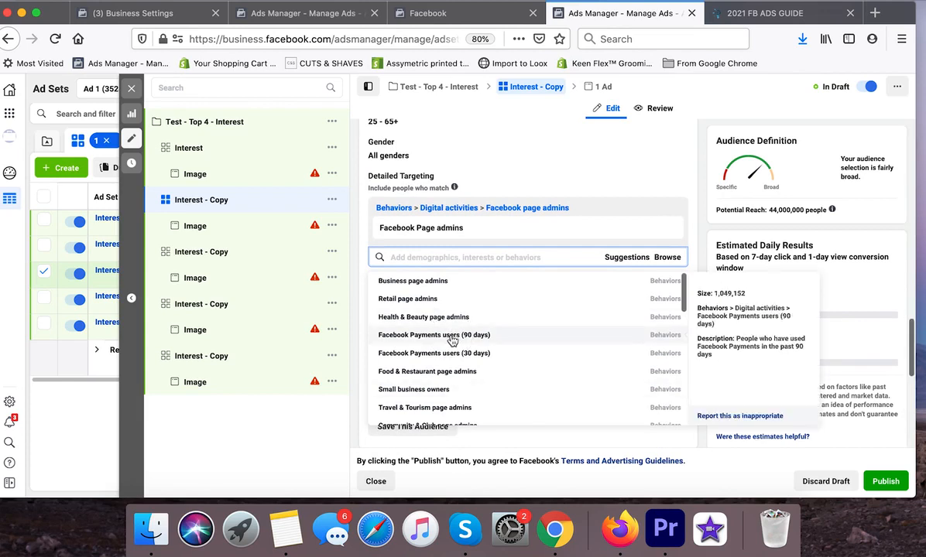
click(453, 340)
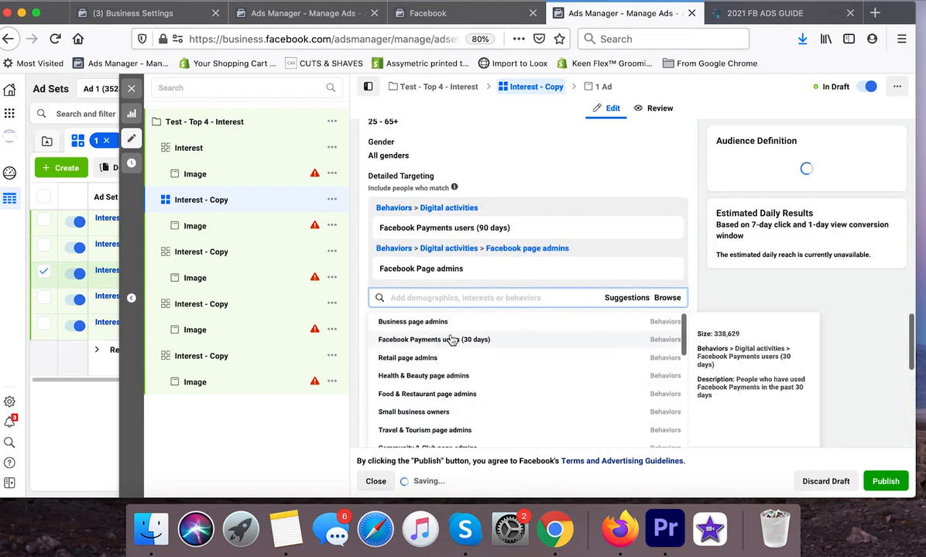
click(667, 271)
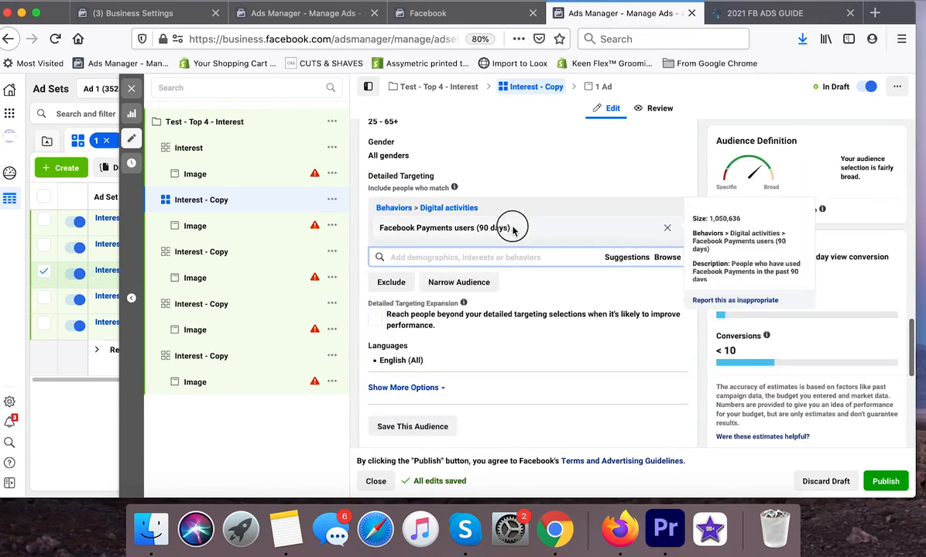
Rename the ad set as Facebook Payments users (90 days), using the name of its targeted behavior, and close the editor.
drag(511, 227, 380, 229)
key(ctrl+c)
scroll(387, 202, up, 10)
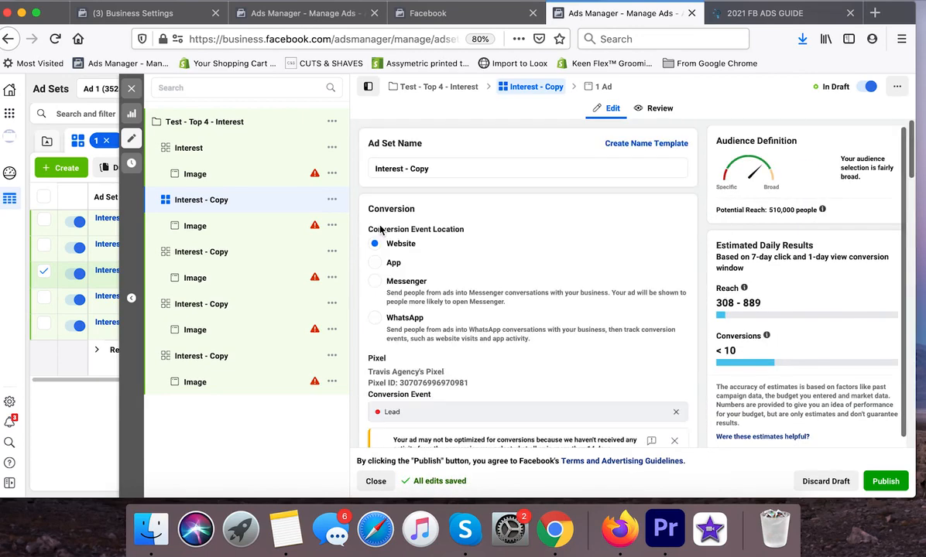
triple_click(412, 166)
key(ctrl+v)
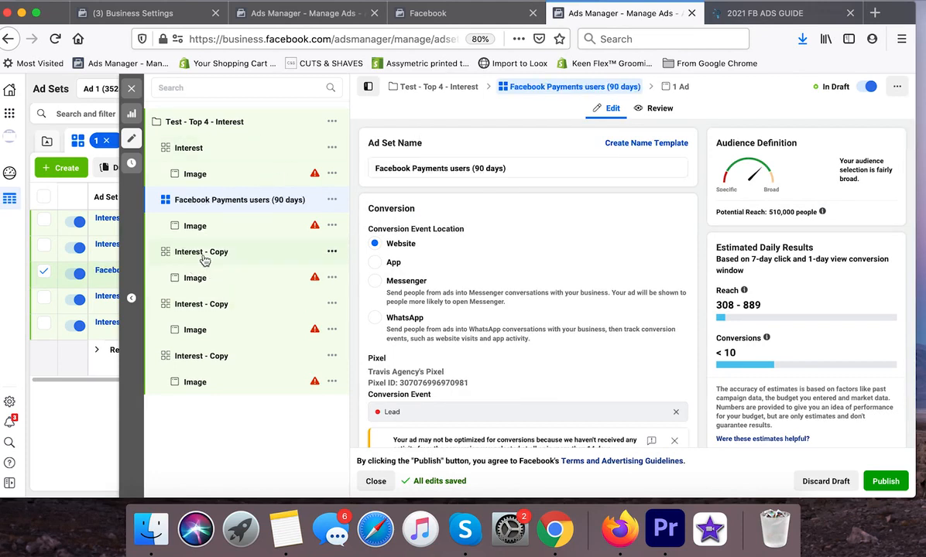
click(302, 253)
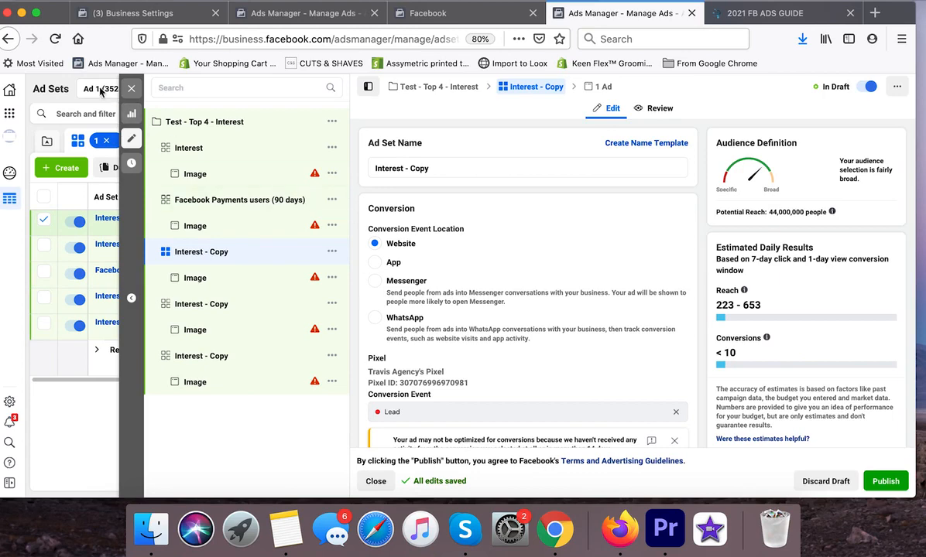
click(130, 91)
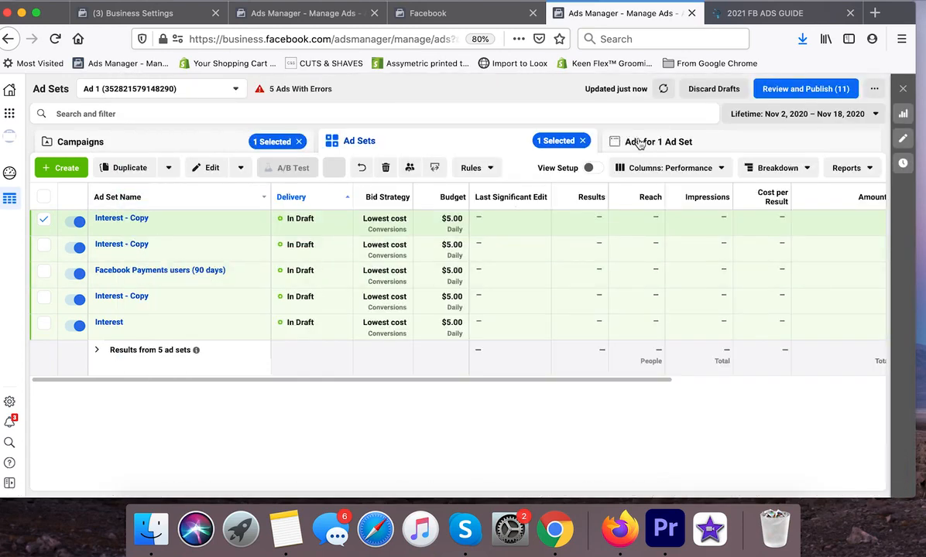
In the image ad under the Facebook Payments users (90 days) ad set, change the ad setup to Use Existing Post and close the editor.
click(639, 144)
mouse_move(182, 345)
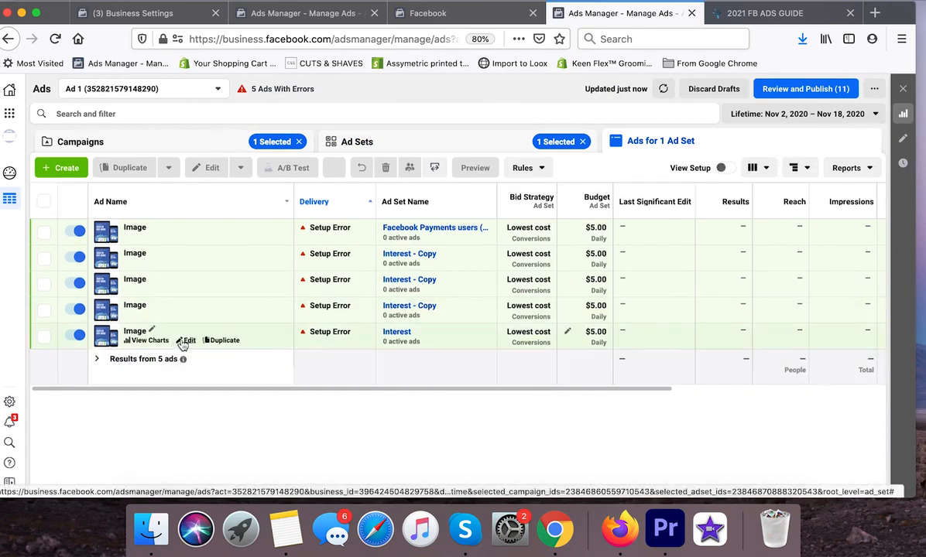
click(183, 242)
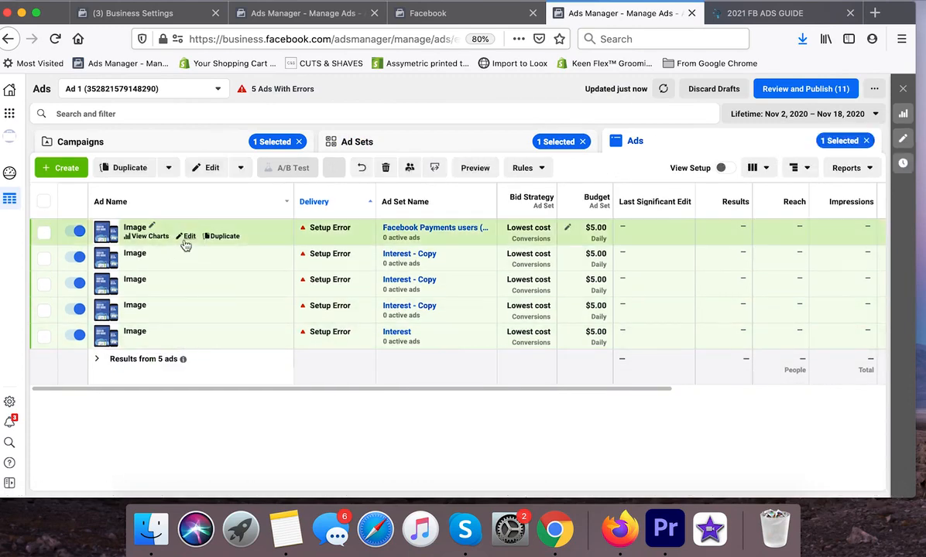
click(186, 237)
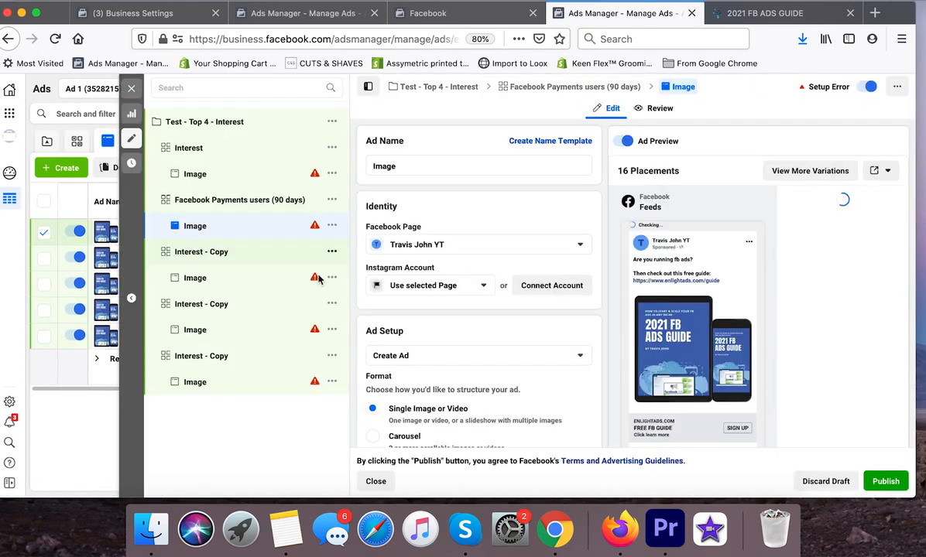
scroll(562, 349, down, 4)
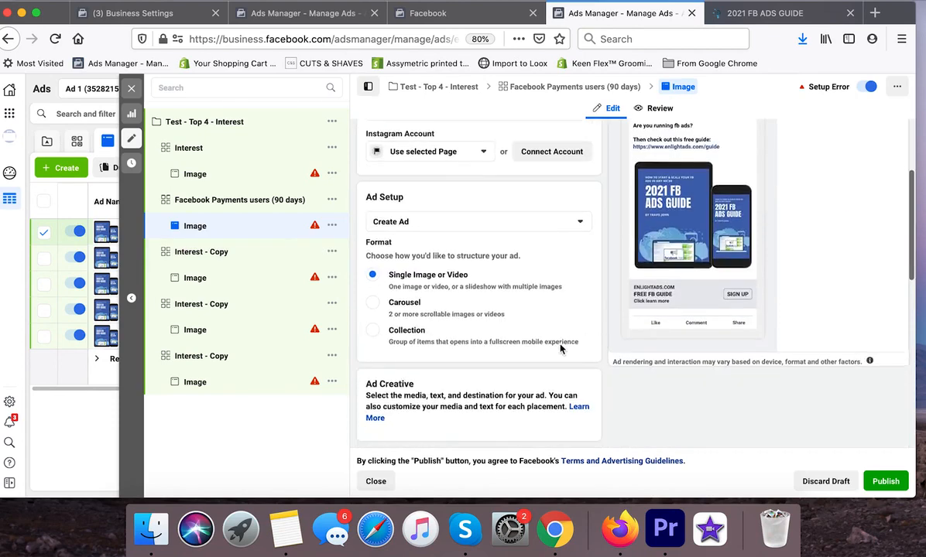
scroll(558, 350, up, 4)
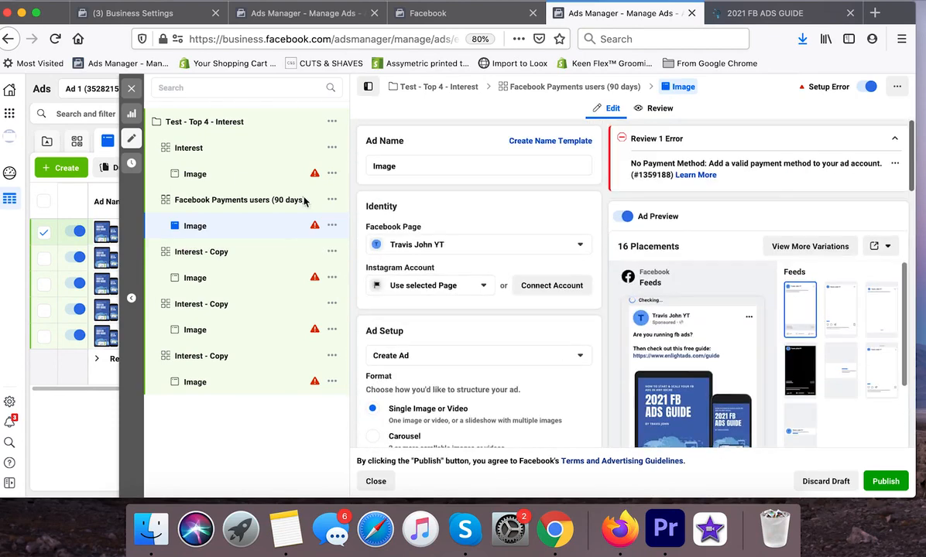
click(476, 355)
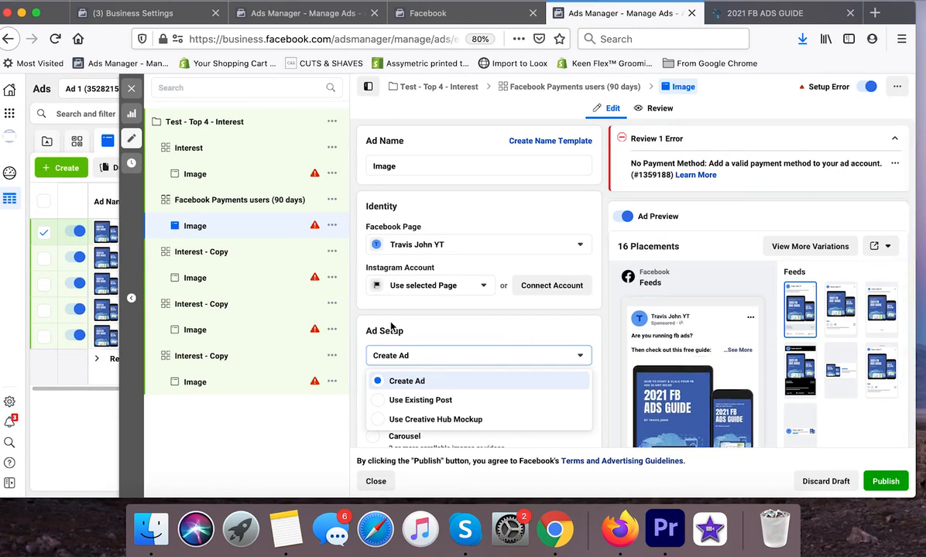
click(387, 401)
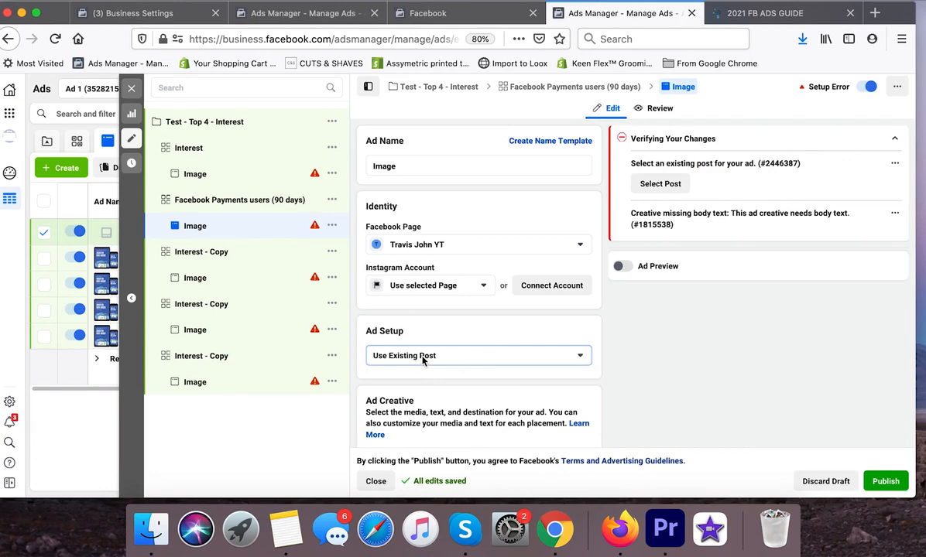
click(131, 89)
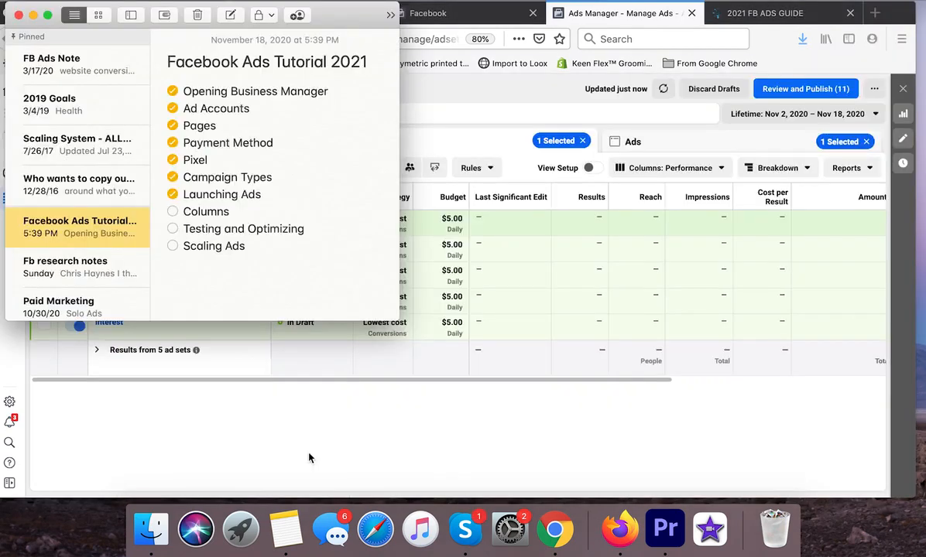
Return to the Ad Sets table and open its column customization to review the selected columns.
click(474, 445)
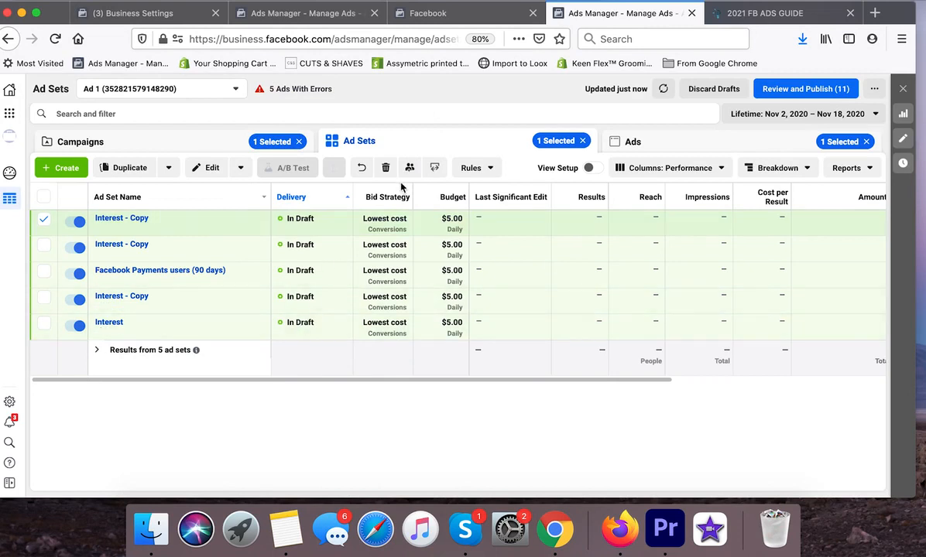
click(387, 281)
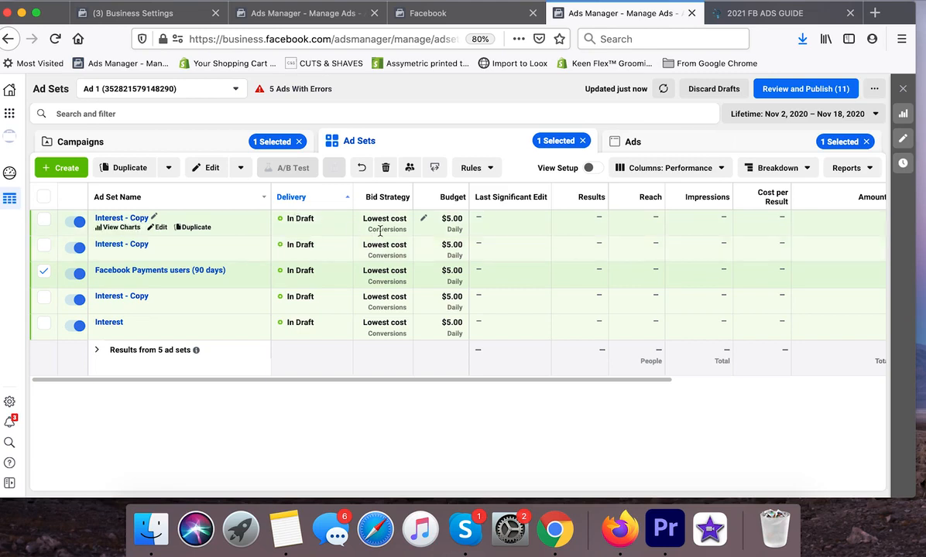
click(657, 172)
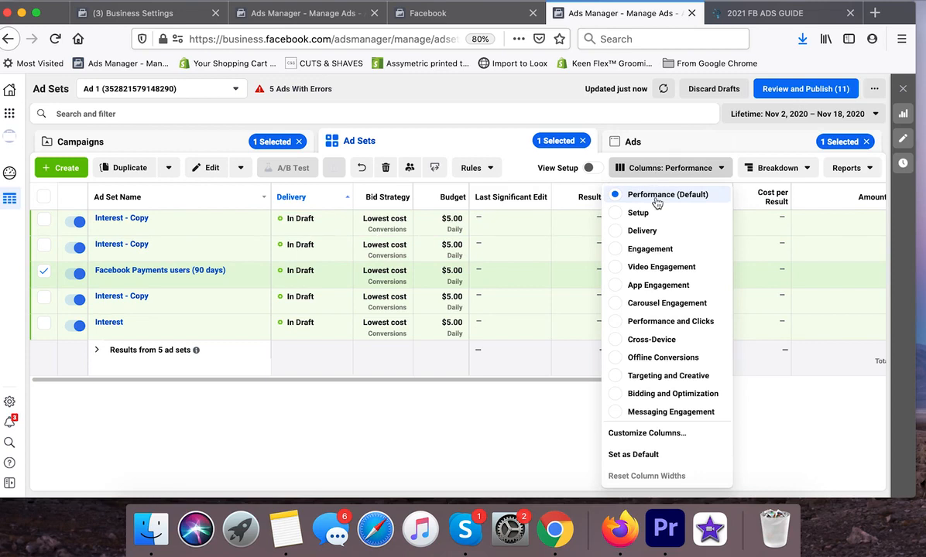
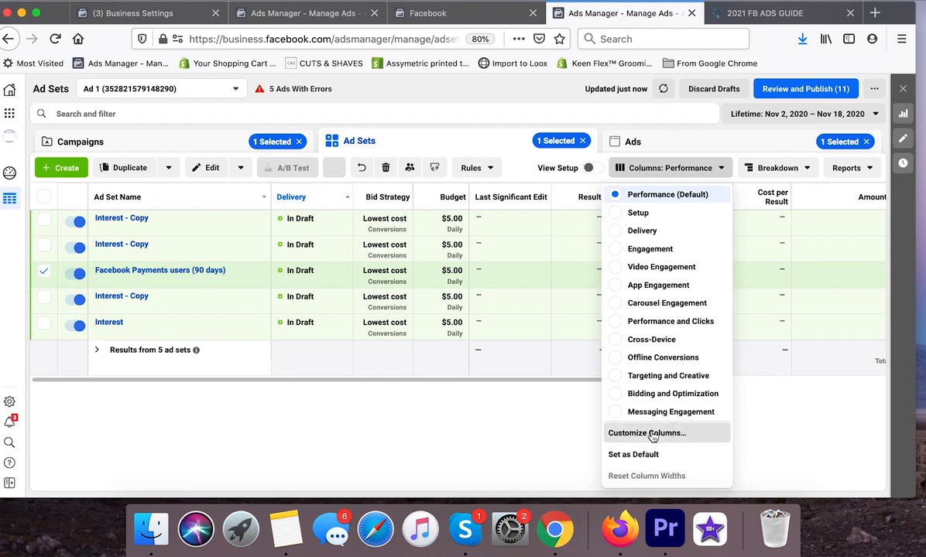
click(653, 435)
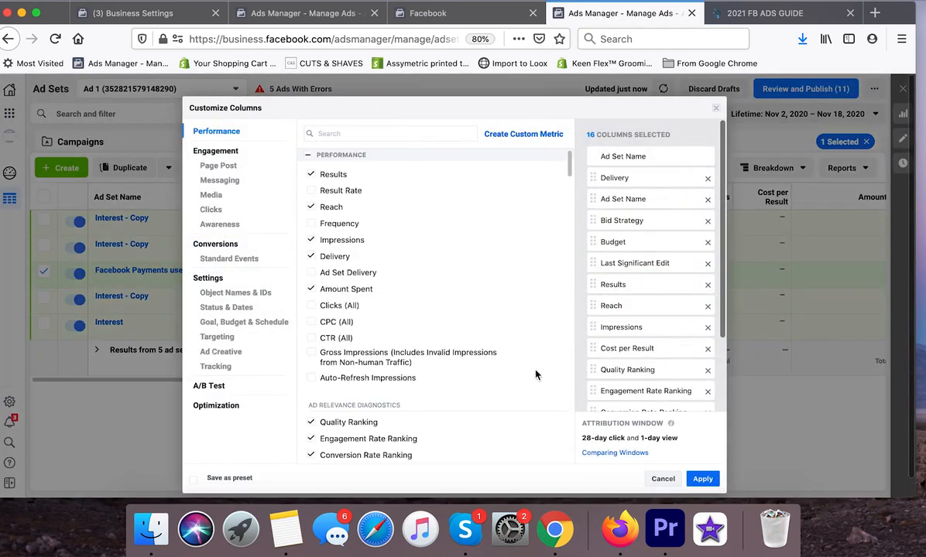
mouse_move(554, 379)
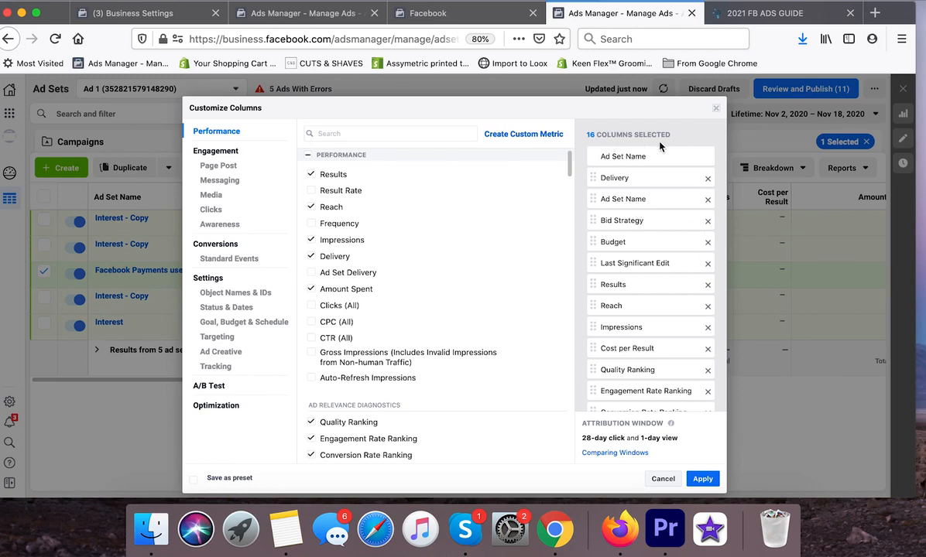
drag(551, 126, 678, 137)
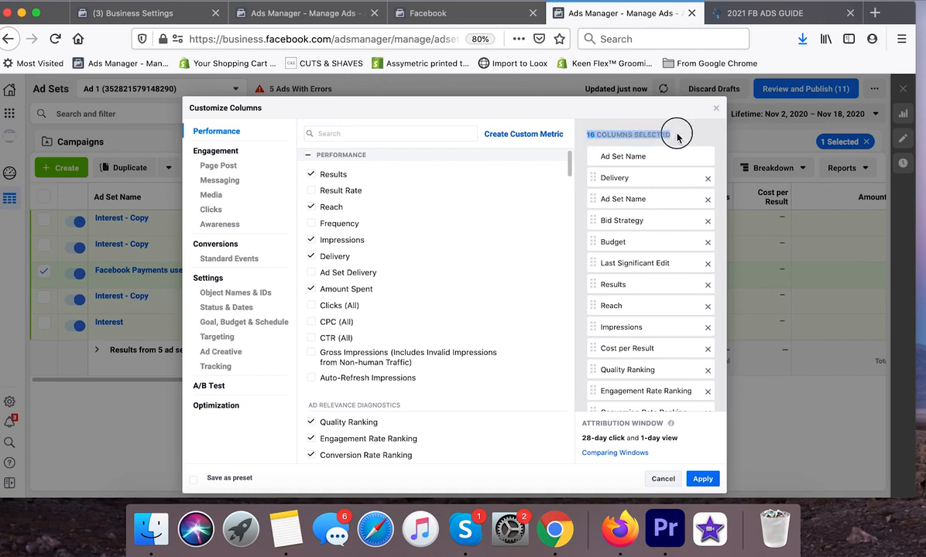
Remove every selected column from the custom column set except Ad Set Name.
click(707, 178)
click(707, 178)
click(707, 178)
click(707, 178)
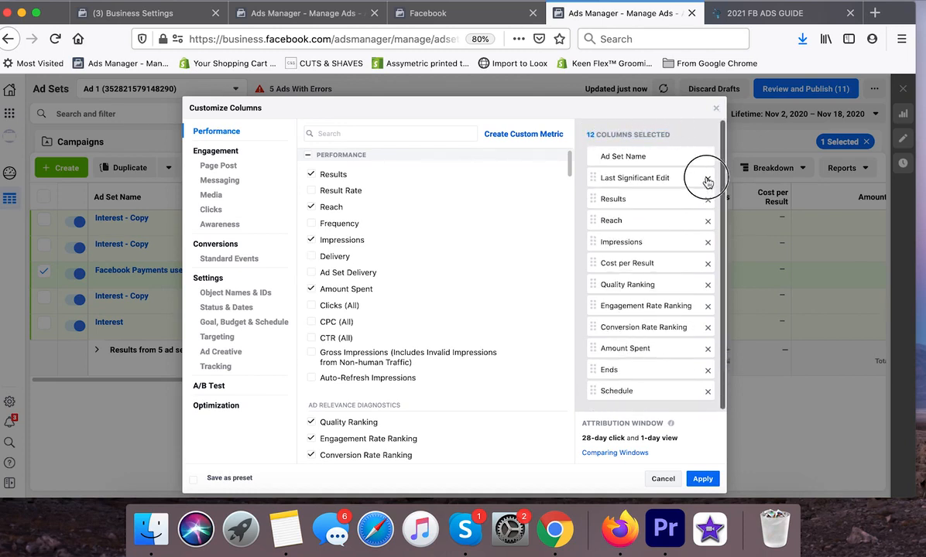
double_click(707, 178)
double_click(707, 178)
double_click(707, 178)
click(707, 178)
double_click(707, 178)
double_click(707, 178)
click(372, 134)
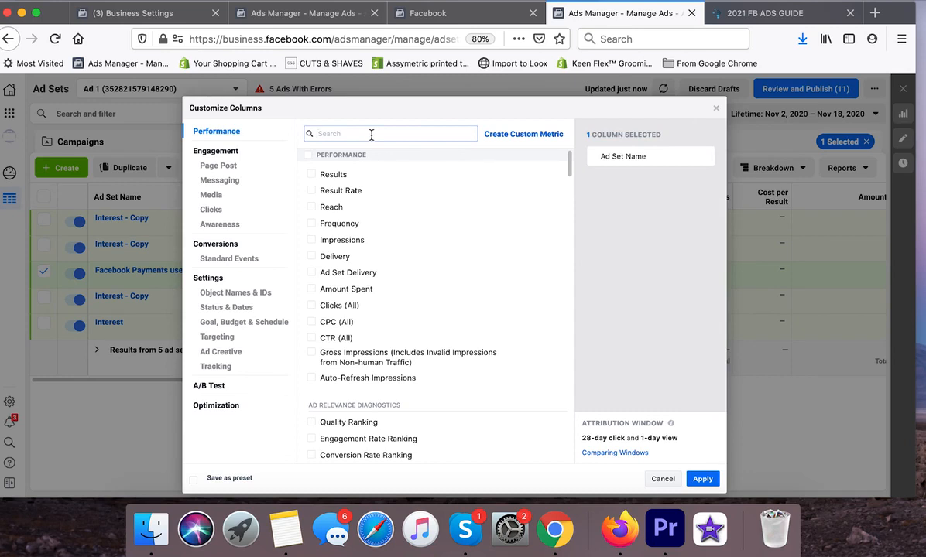
double_click(639, 158)
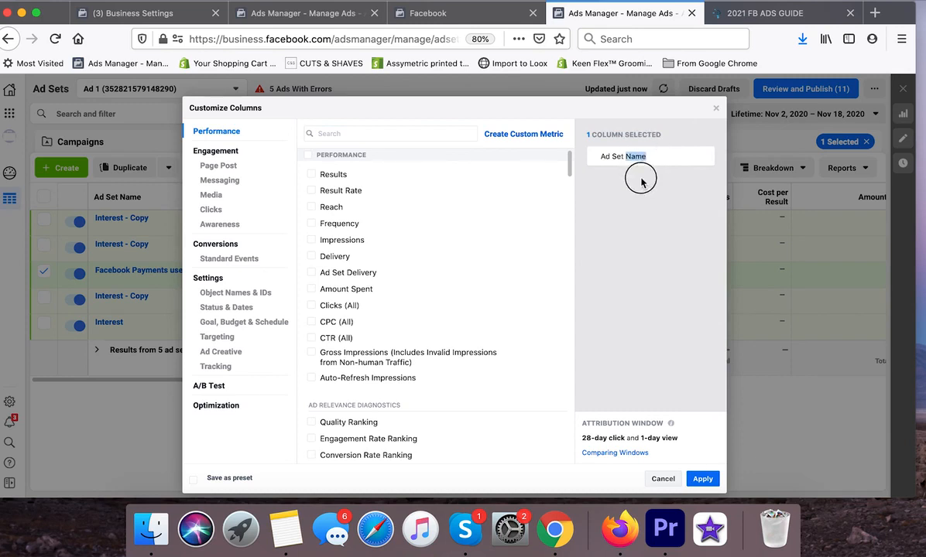
click(658, 175)
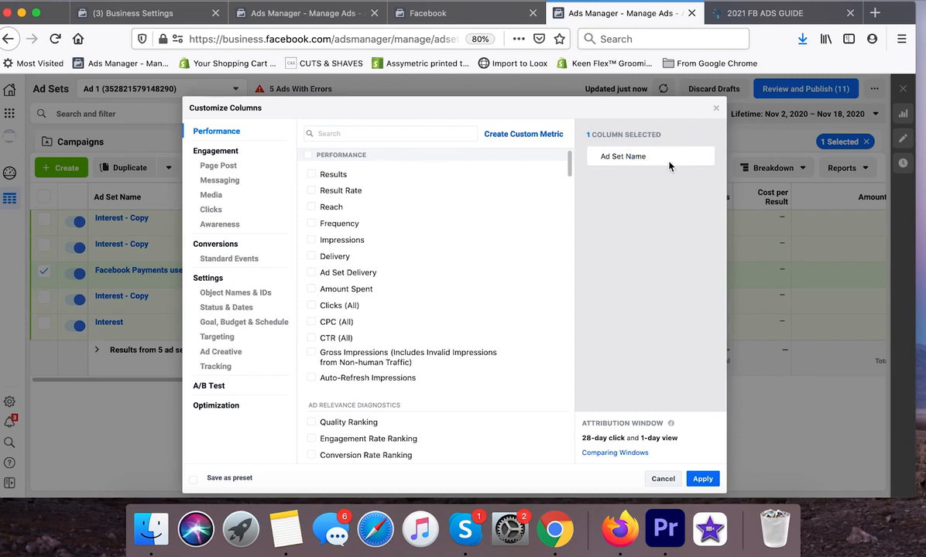
Find and add the Budget and Amount Spent columns to the custom column set.
click(370, 136)
text(bu)
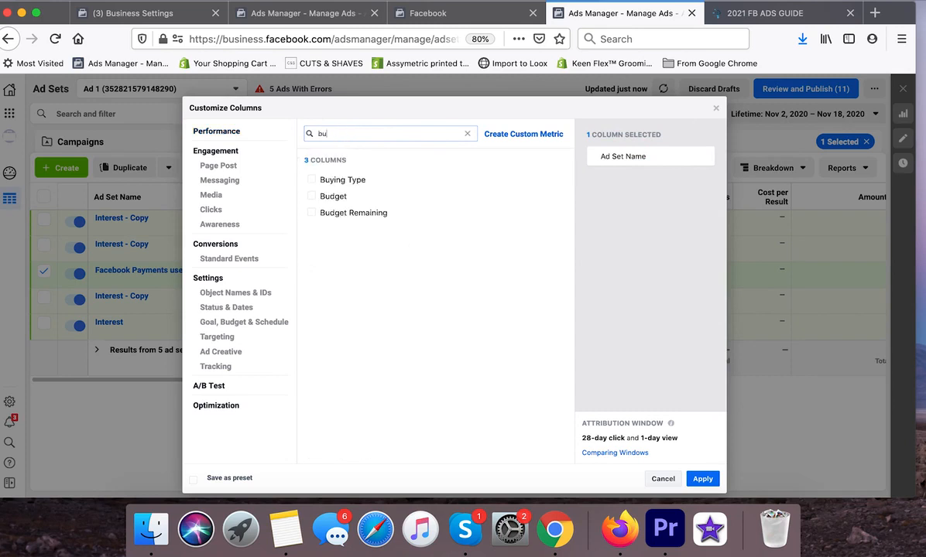
click(333, 196)
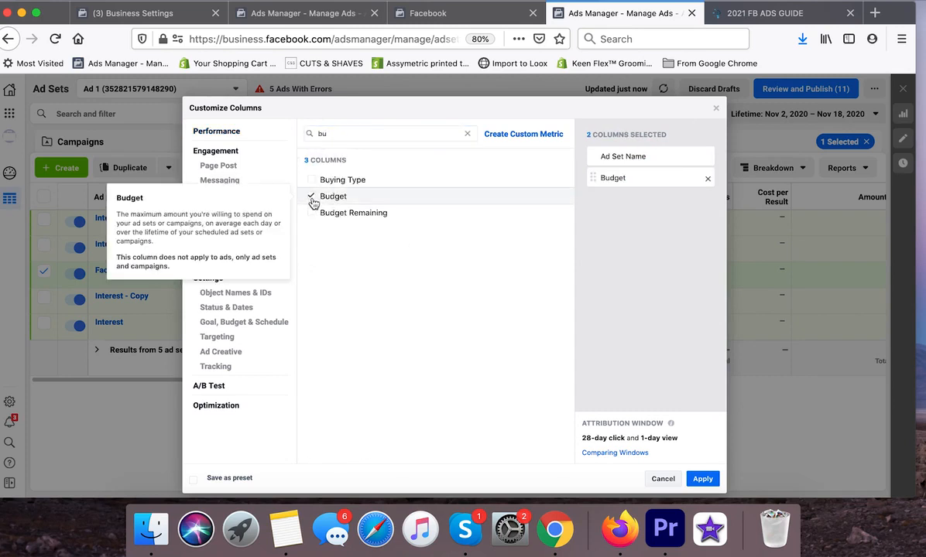
double_click(372, 136)
text(amount)
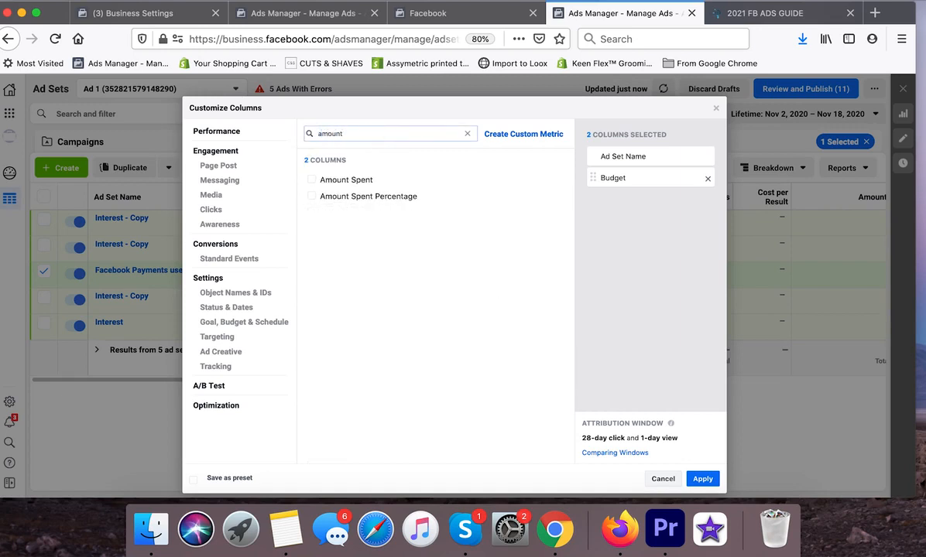
click(313, 181)
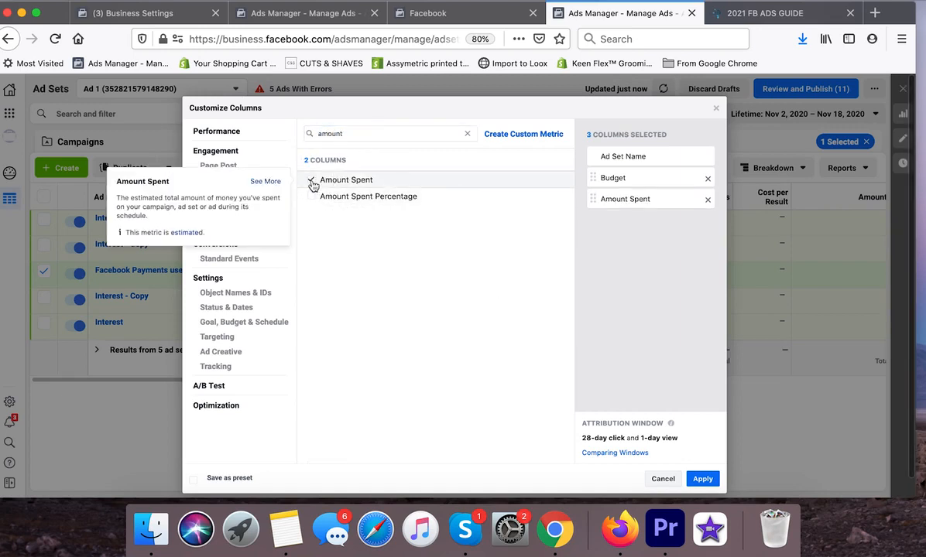
Find and add the Link Clicks and CPC (Cost per Link Click) columns to the custom column set.
double_click(384, 134)
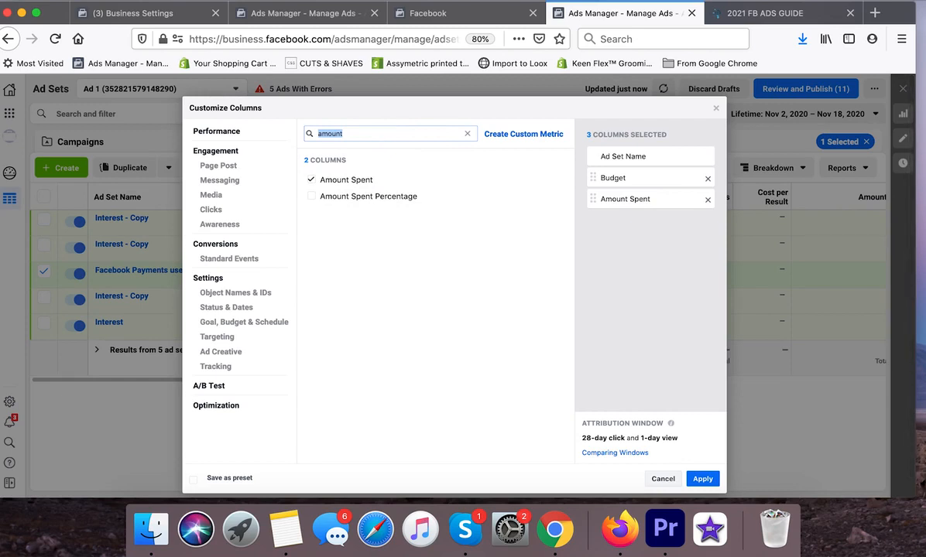
text(cli)
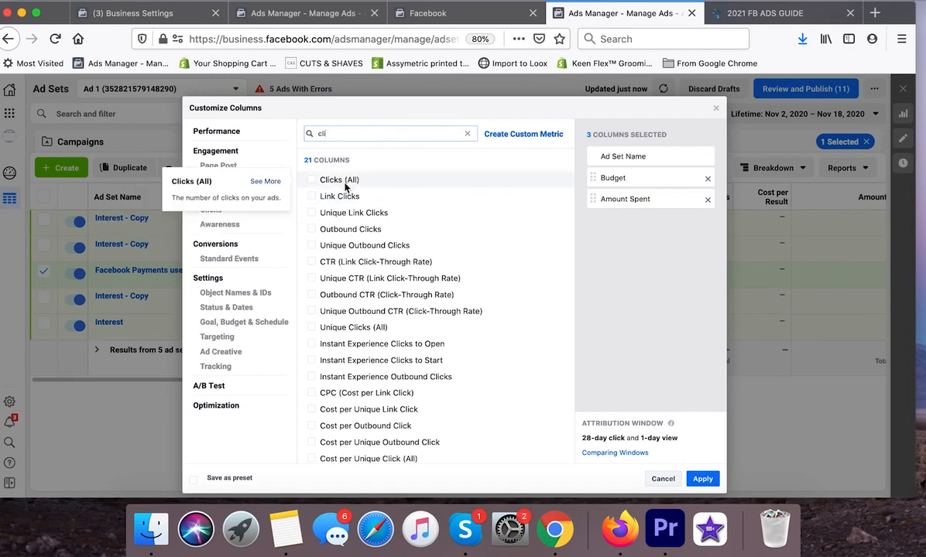
mouse_move(317, 200)
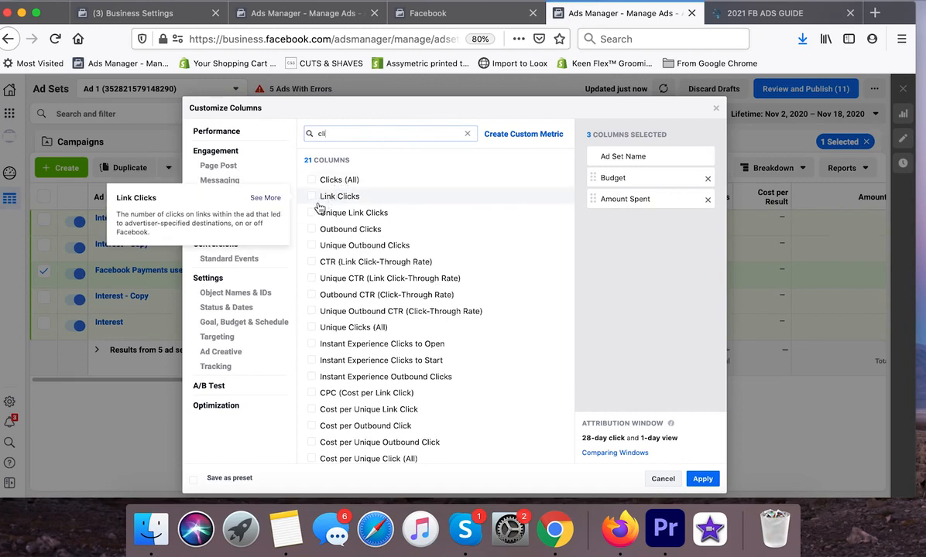
click(314, 200)
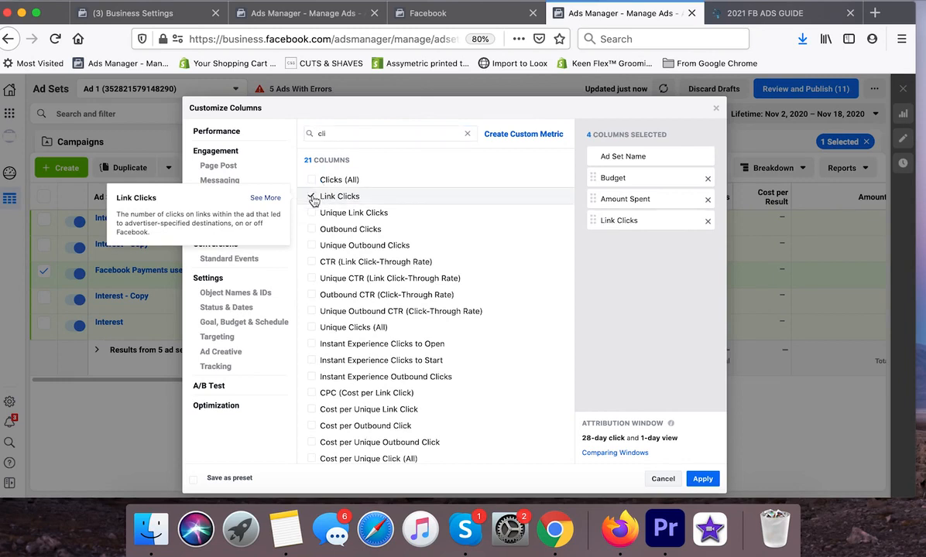
double_click(392, 130)
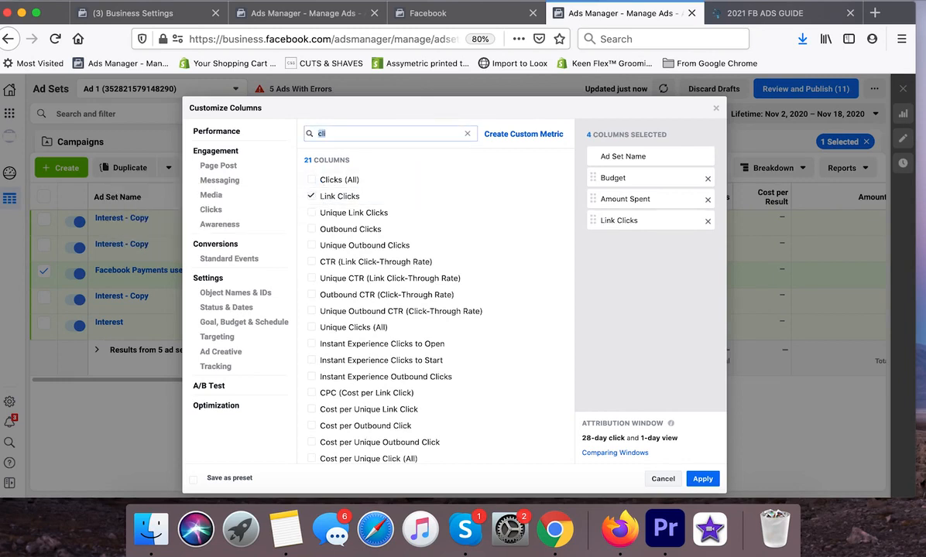
text(cpc)
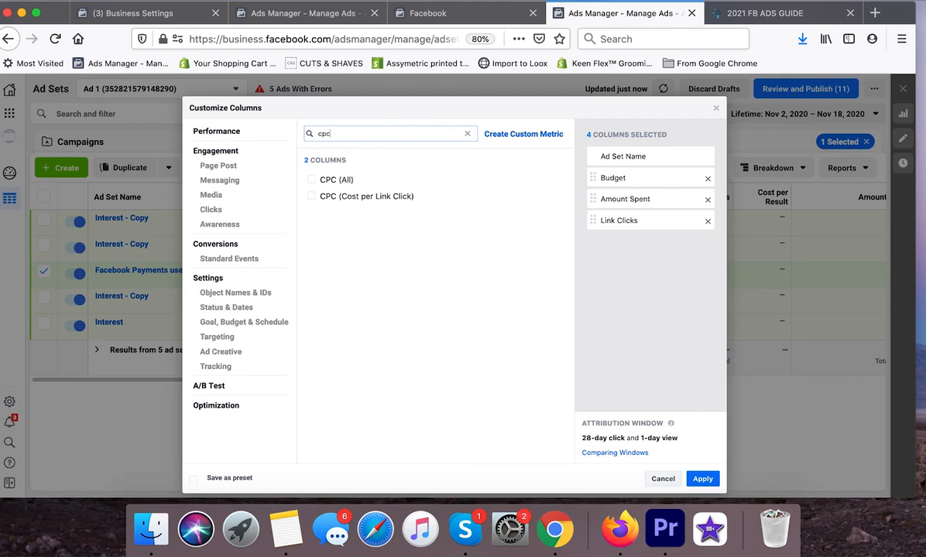
click(312, 197)
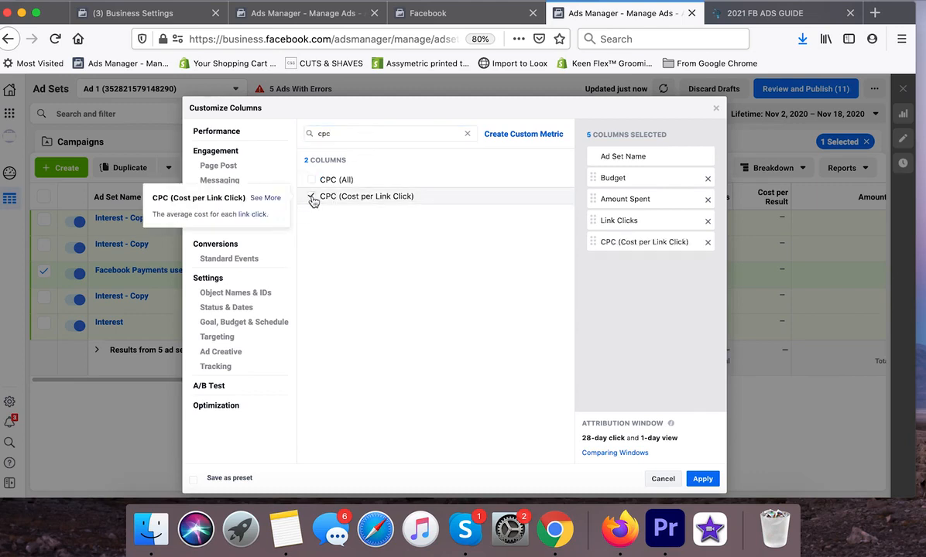
double_click(367, 132)
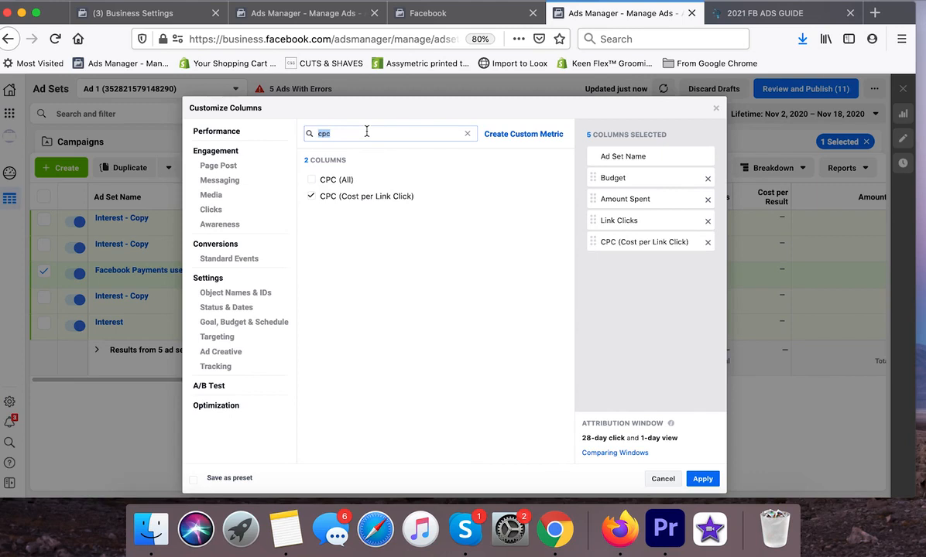
Add the total and cost metrics for Adds to Cart, excluding its mobile app, website, offline and on-Facebook breakdowns.
text(add)
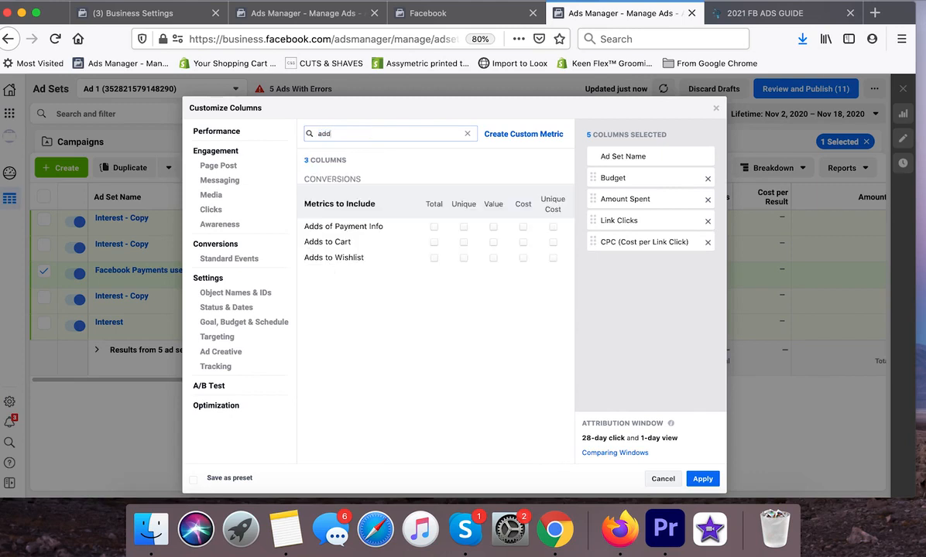
click(434, 243)
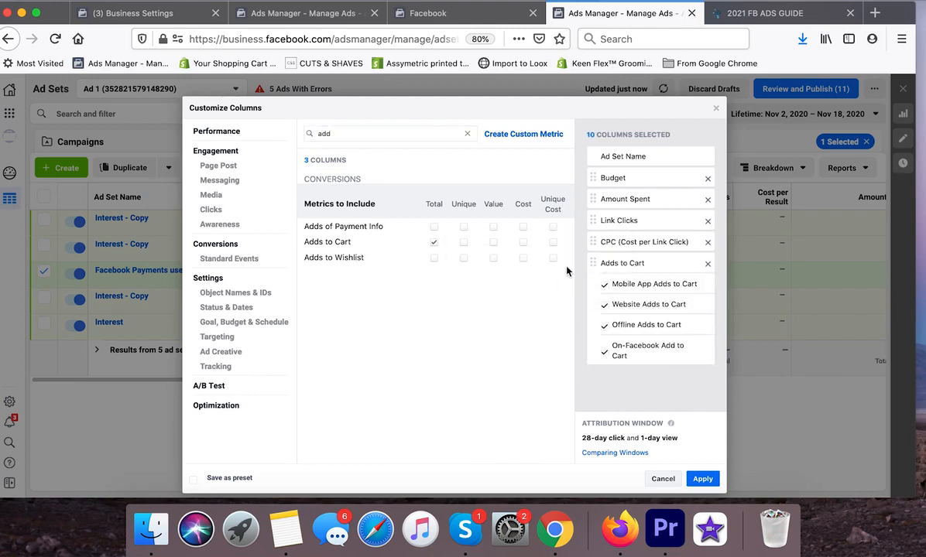
click(523, 243)
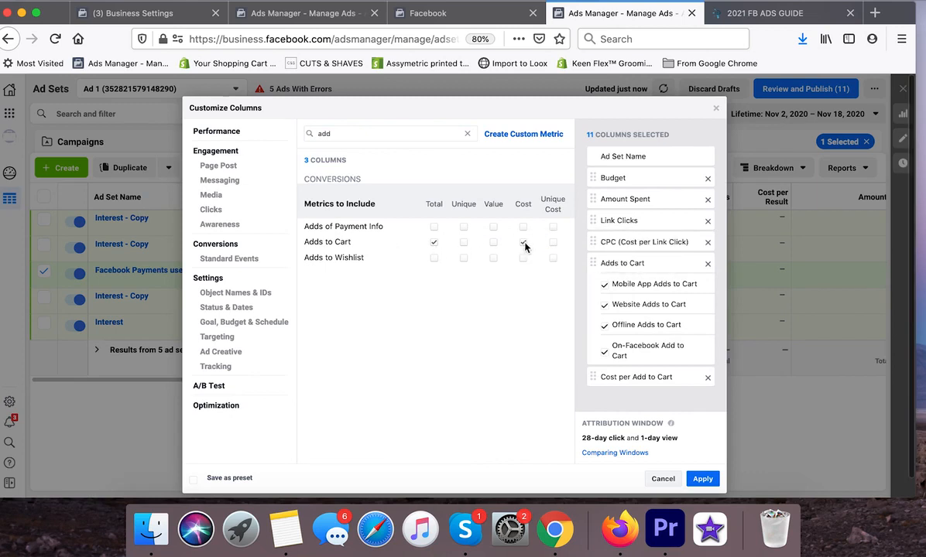
scroll(658, 301, down, 1)
click(604, 265)
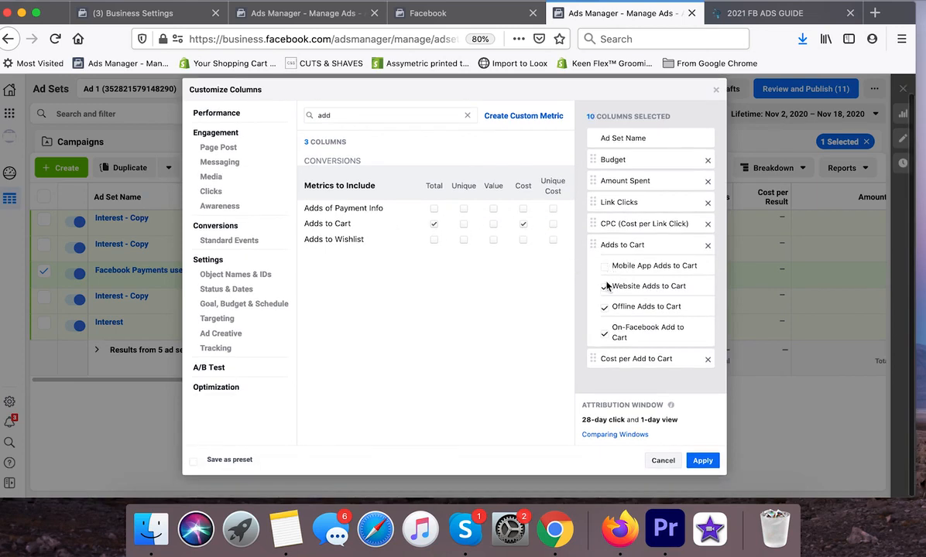
click(604, 287)
click(605, 307)
click(605, 334)
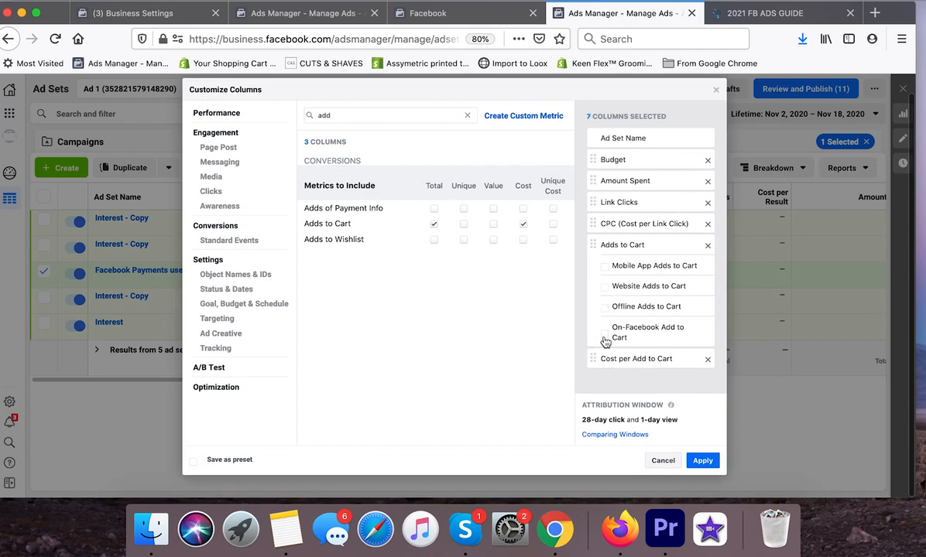
Add the total and cost metrics for Purchases, excluding its mobile app, website, offline and on-Facebook breakdowns.
double_click(374, 115)
text(purc)
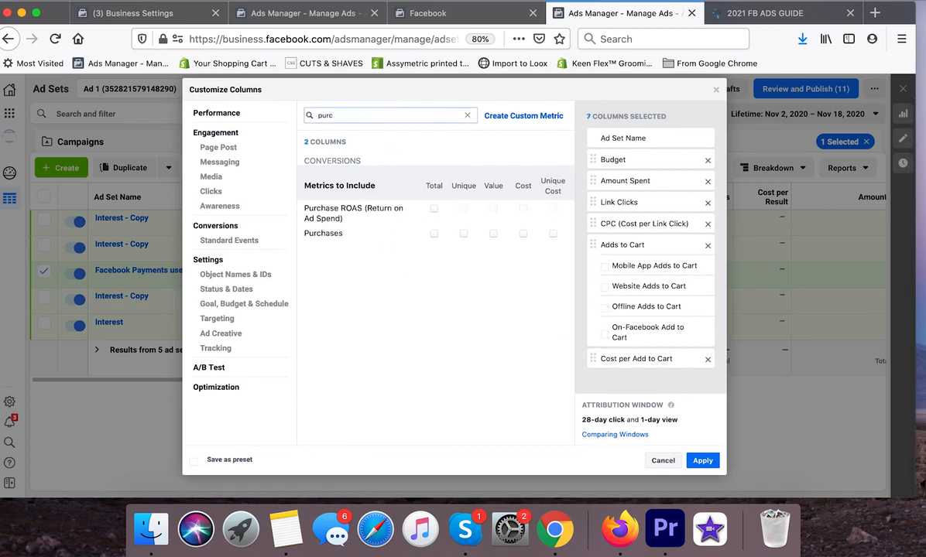
click(434, 233)
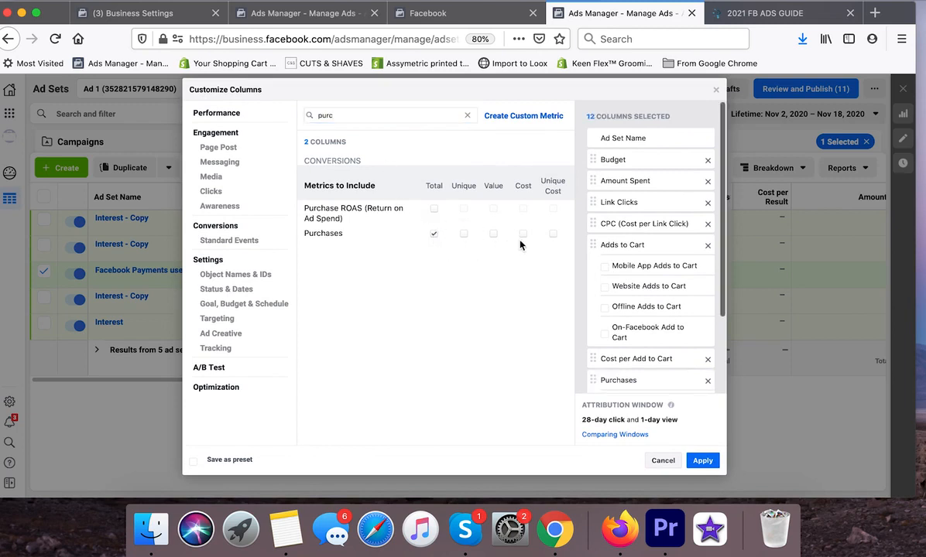
click(523, 233)
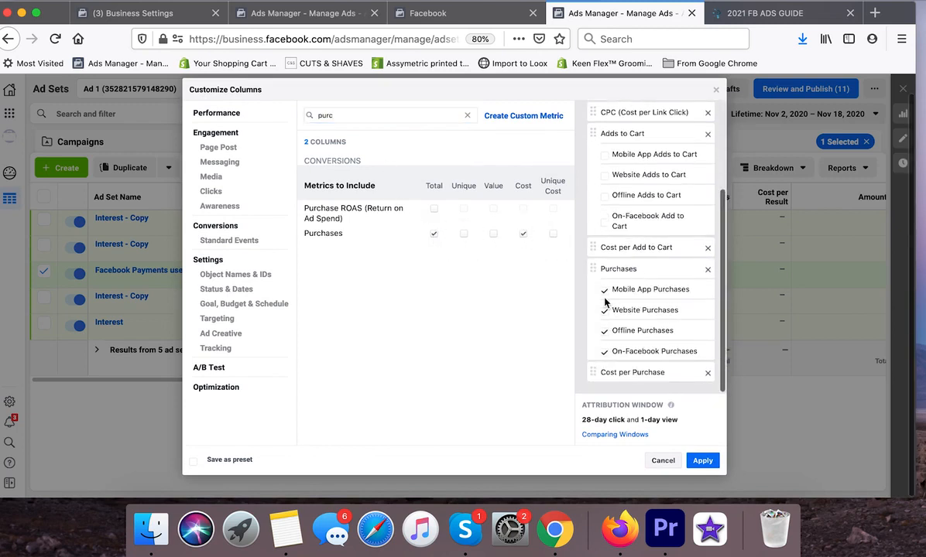
click(604, 311)
click(603, 332)
click(605, 352)
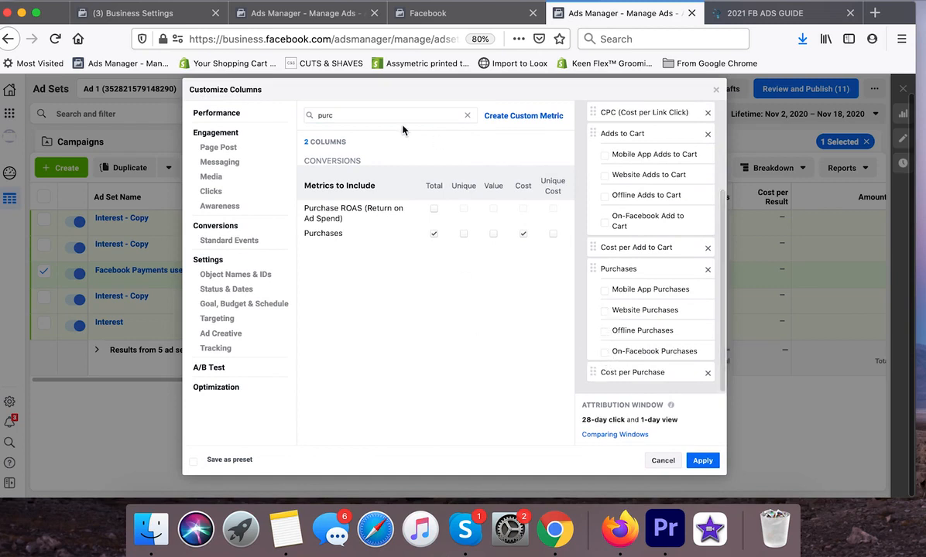
Find and add the Purchase ROAS (Return on Ad Spend) column without its website and mobile app breakdowns.
double_click(360, 116)
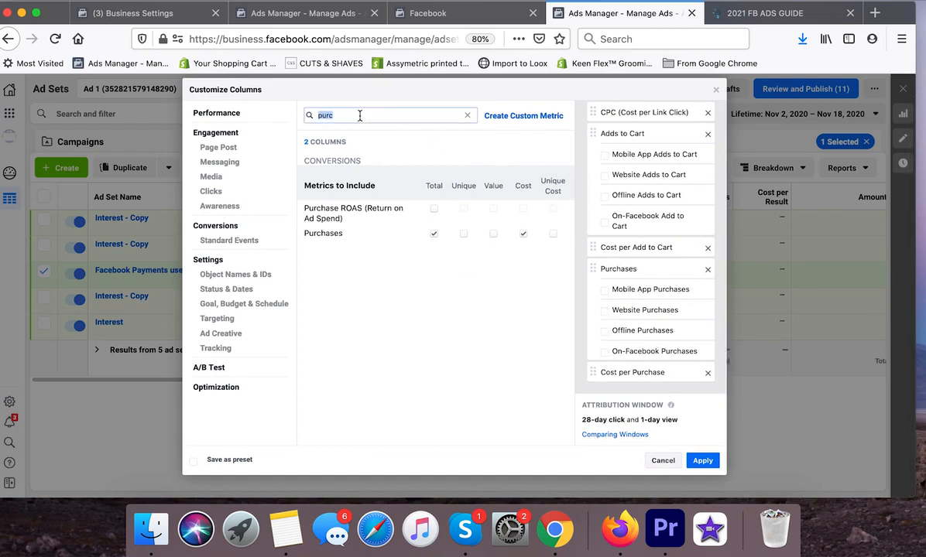
text(roas)
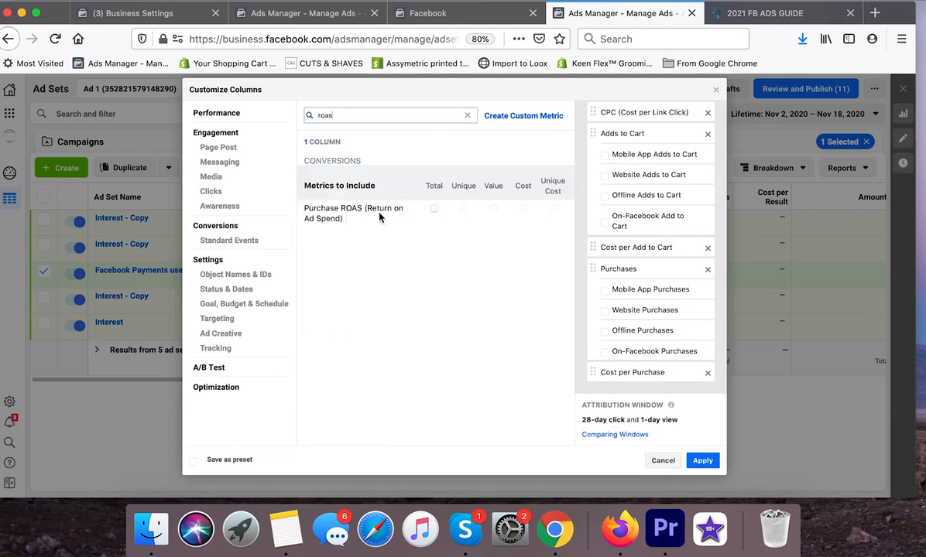
click(433, 211)
scroll(624, 289, down, 3)
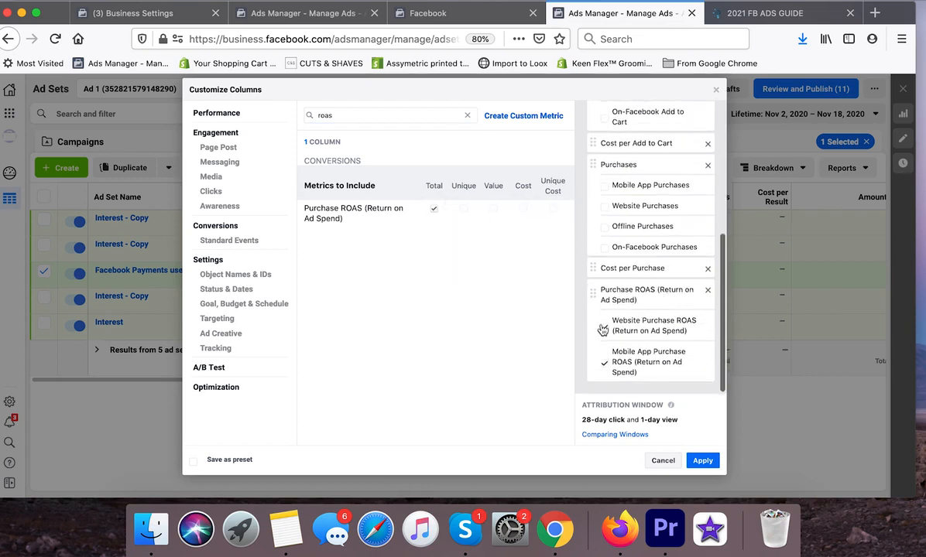
click(604, 362)
Find and add the total Leads column without its website, offline and on-Facebook breakdowns.
double_click(346, 115)
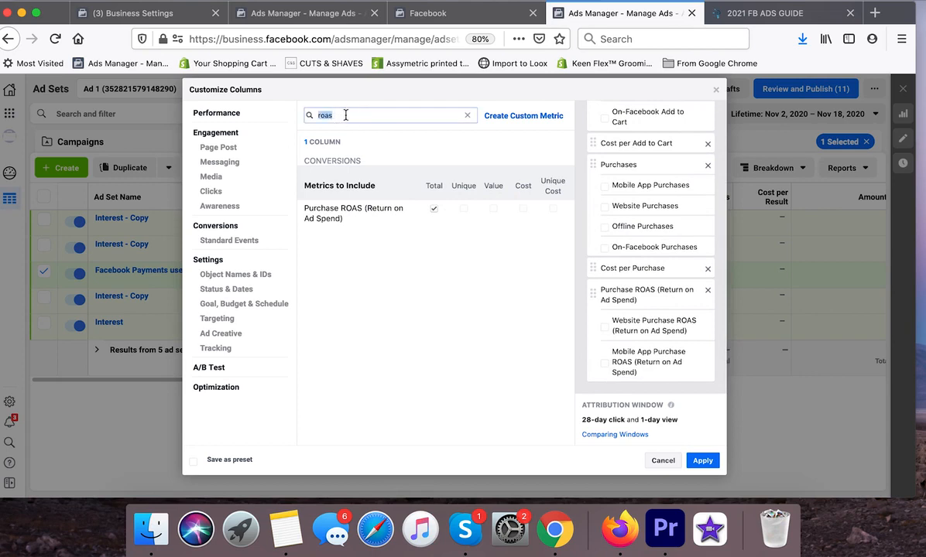
text(lead)
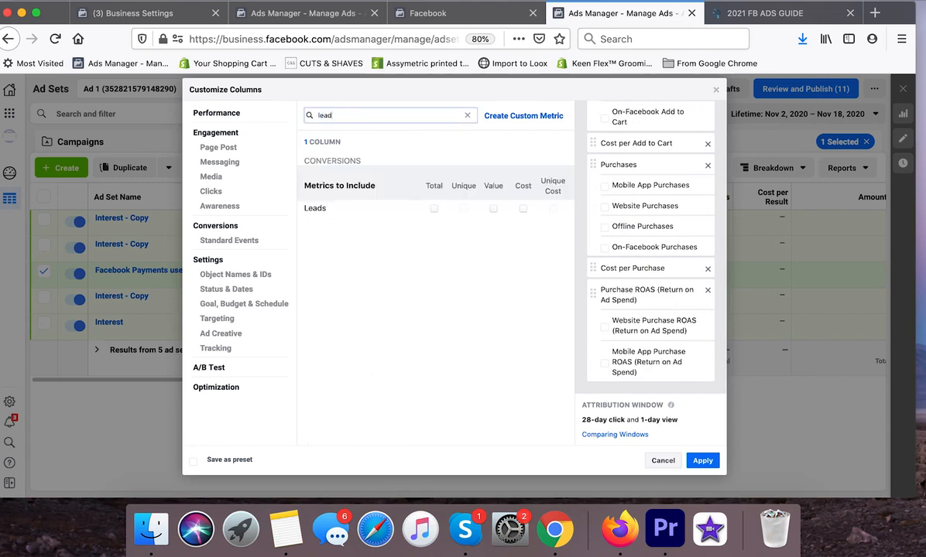
click(433, 208)
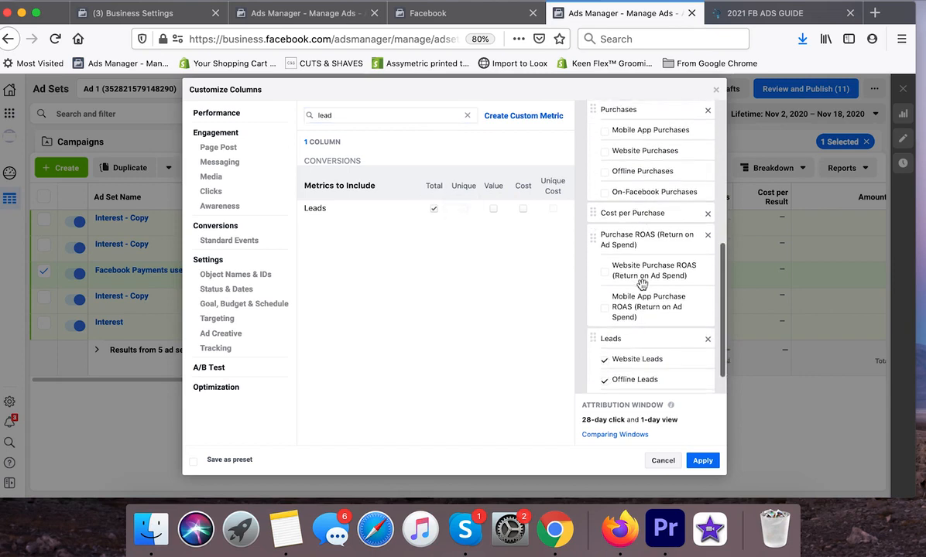
scroll(641, 284, down, 1)
click(606, 334)
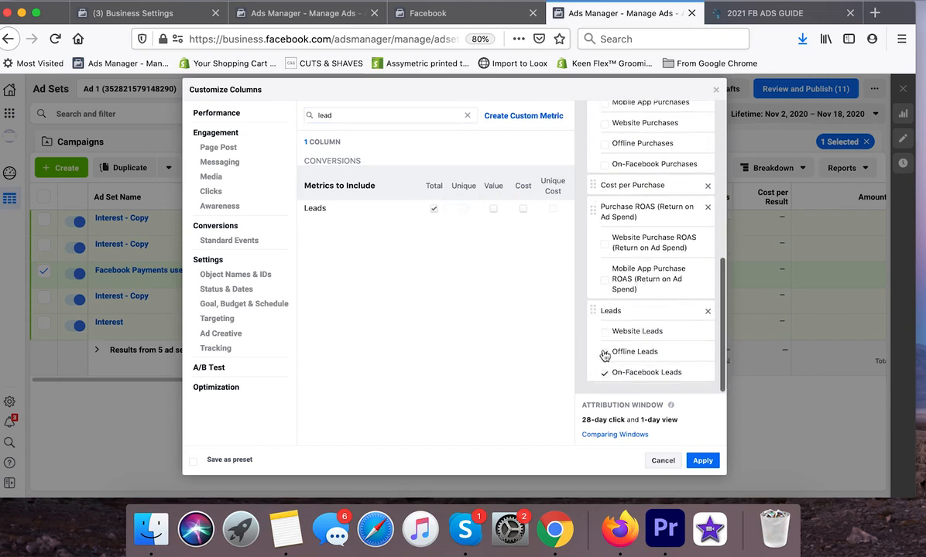
click(604, 372)
scroll(628, 329, up, 1)
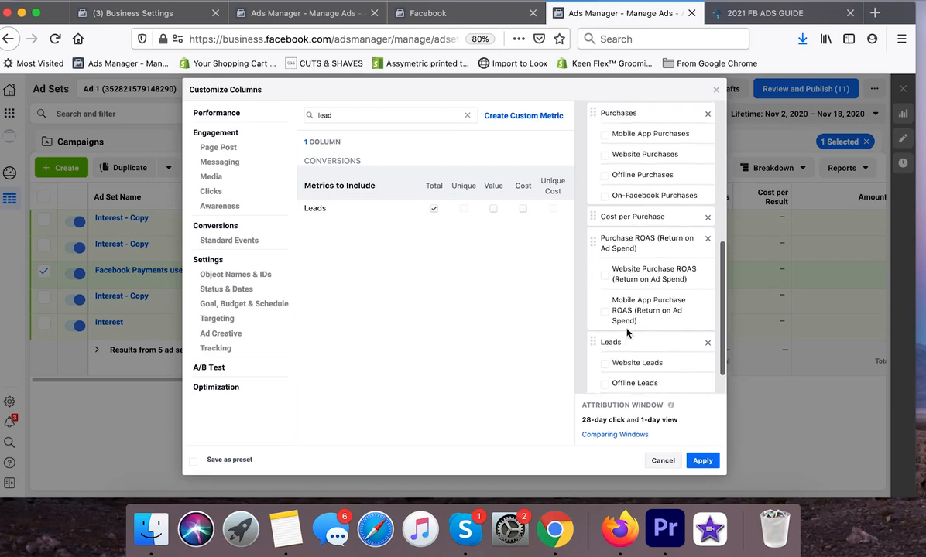
scroll(627, 331, down, 1)
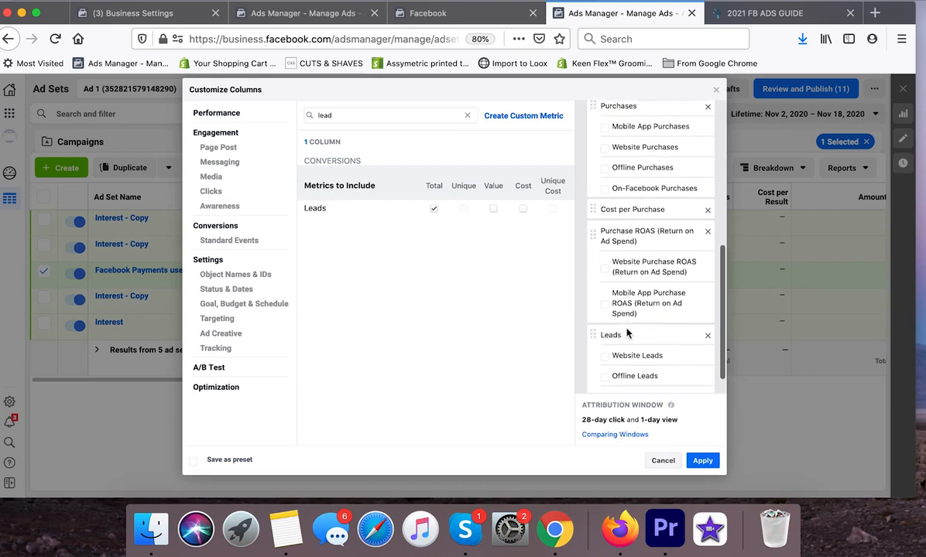
Find and add the CPM (Cost per 1,000 Impressions) column to the custom column set.
double_click(355, 114)
text(cpm)
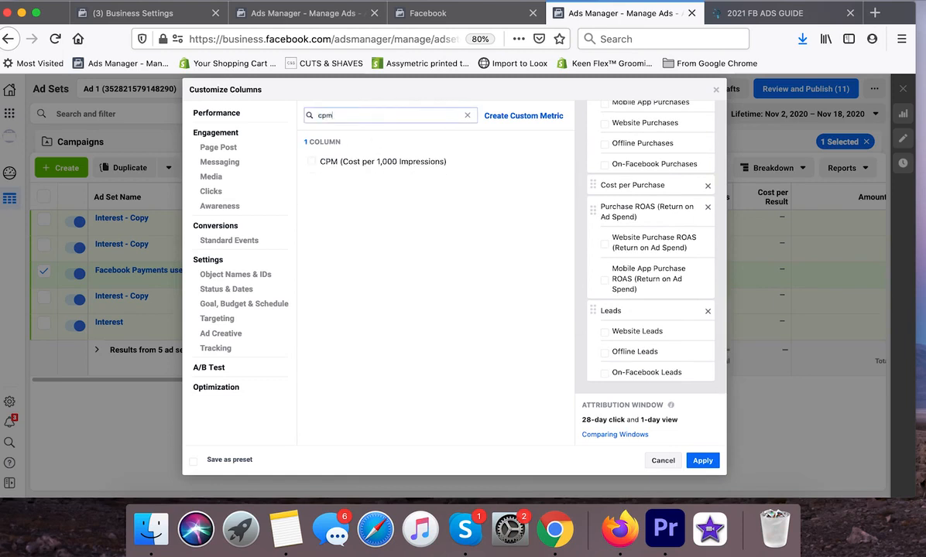
click(312, 162)
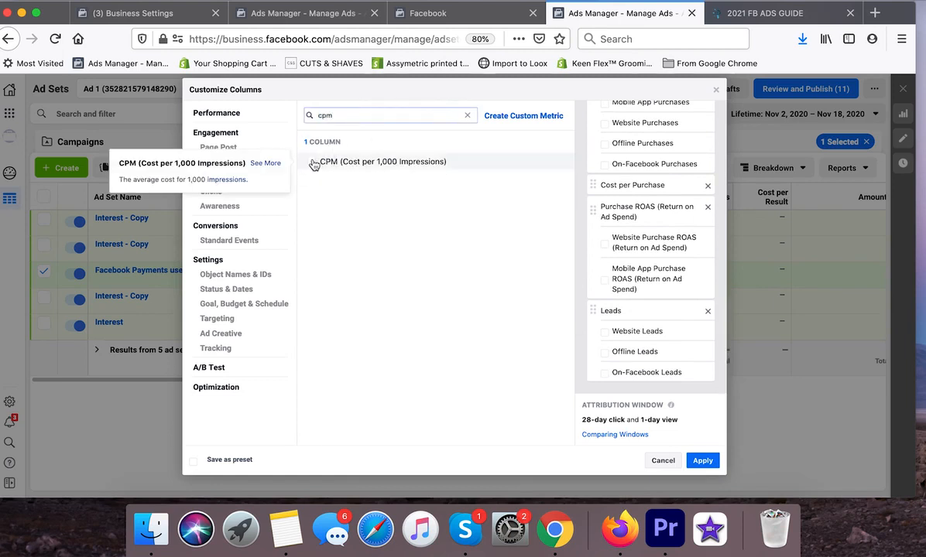
scroll(620, 303, down, 2)
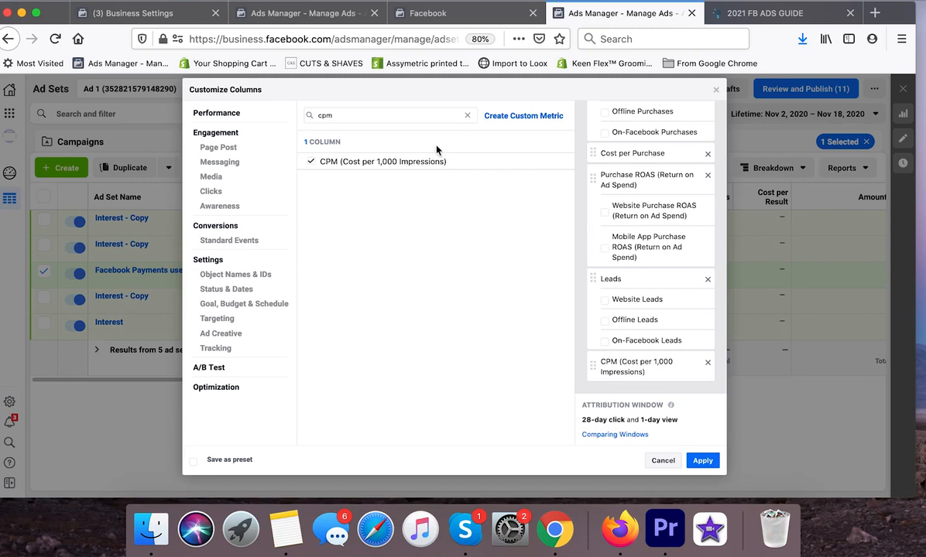
Find and add the Date Created and Date Last Edited columns to the custom column set.
double_click(383, 114)
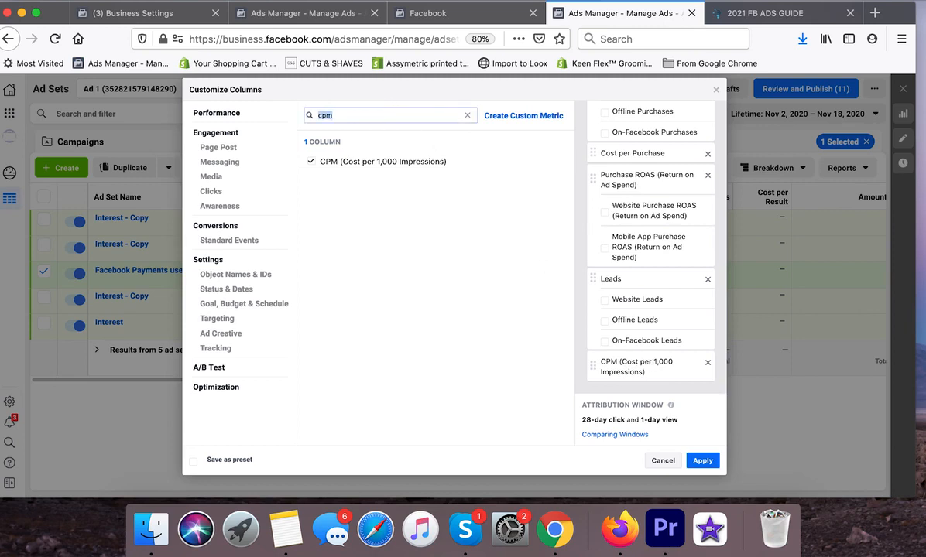
text(date)
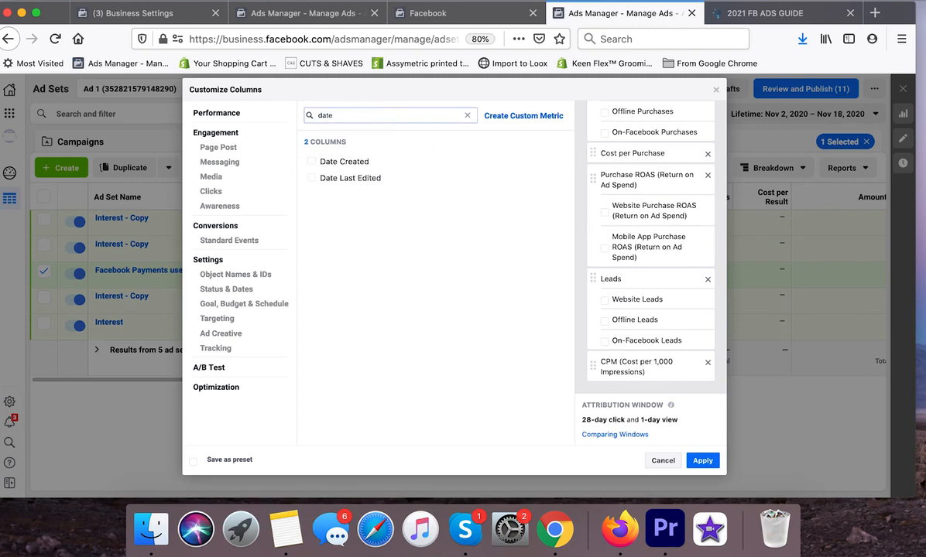
click(310, 161)
click(310, 178)
scroll(656, 276, down, 2)
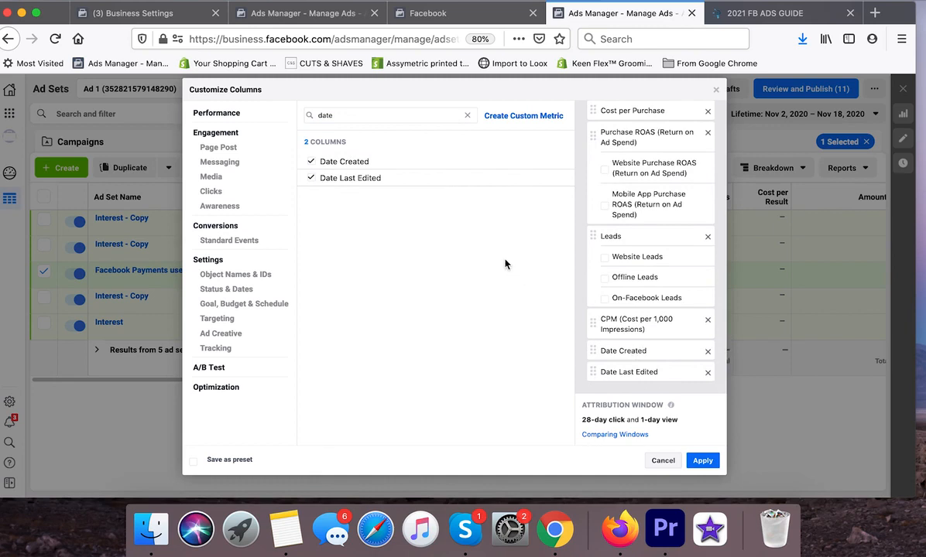
Add the CTR (Link Click-Through Rate) column and place it directly after Purchase ROAS, above Leads.
double_click(355, 117)
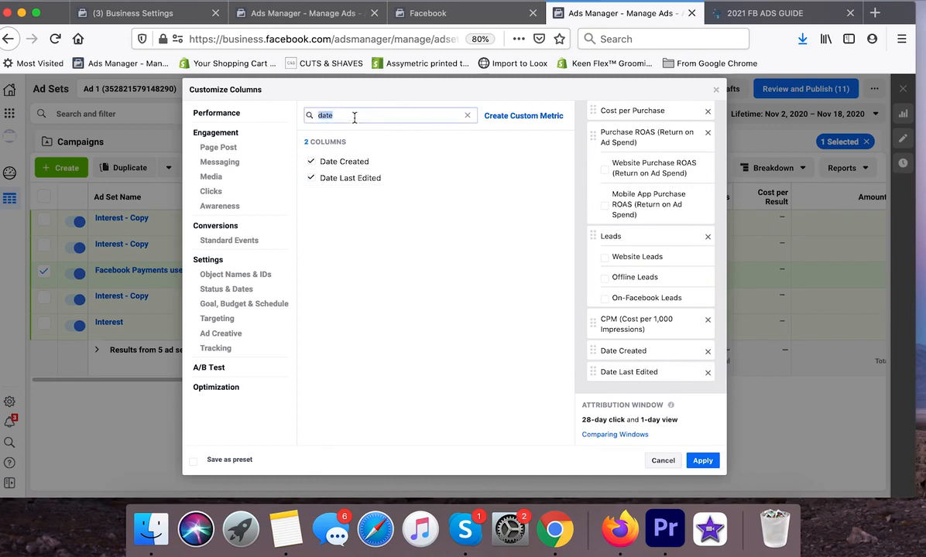
text(ctr)
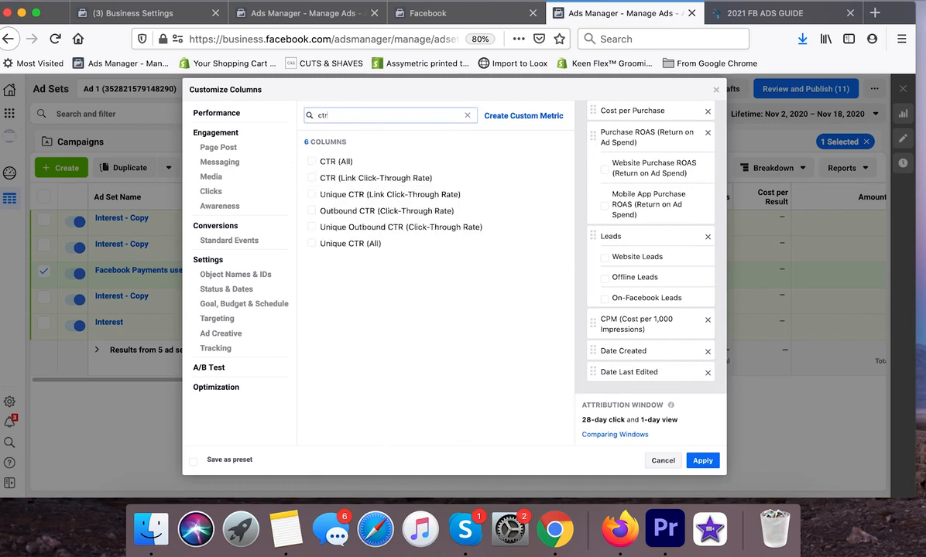
click(312, 180)
scroll(701, 308, down, 2)
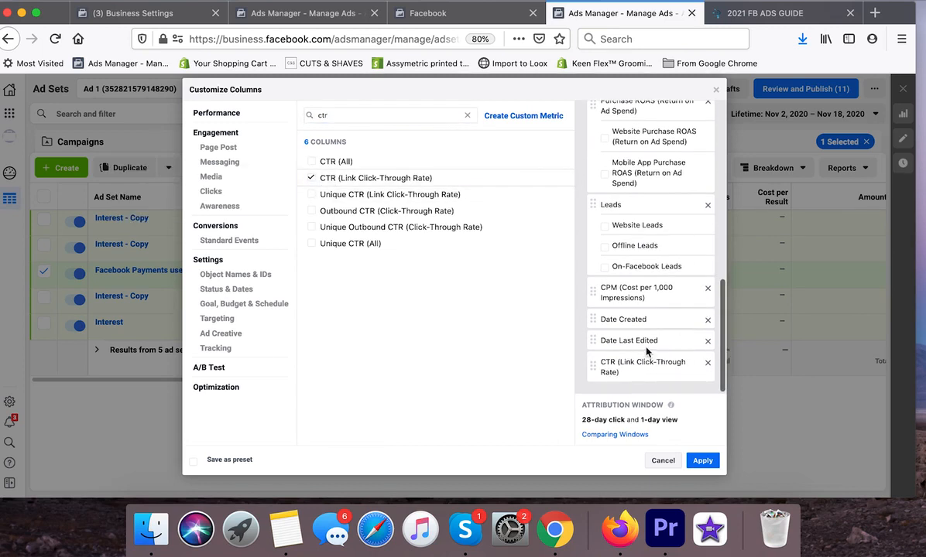
drag(665, 366, 652, 202)
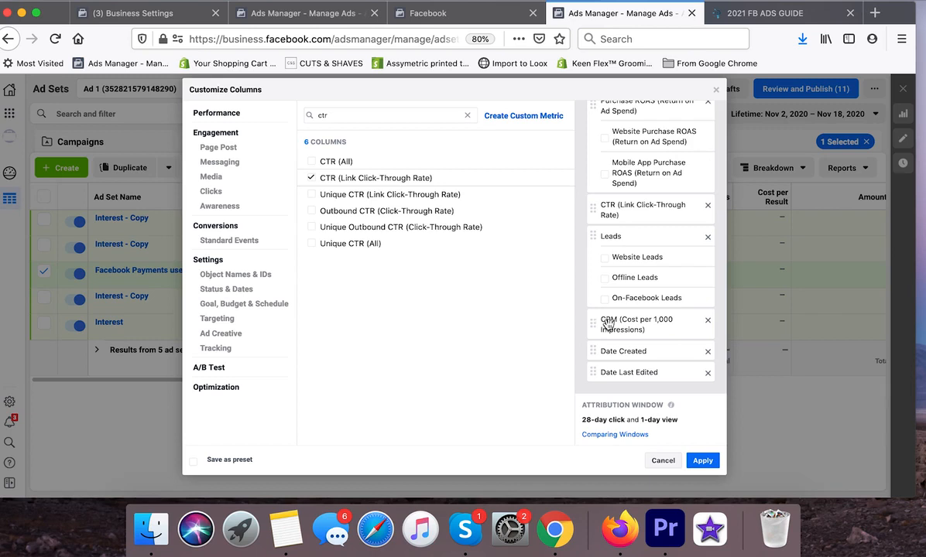
Review the order and contents of the selected columns, from Ad Set Name through the purchase, CTR and leads metrics.
scroll(643, 324, up, 2)
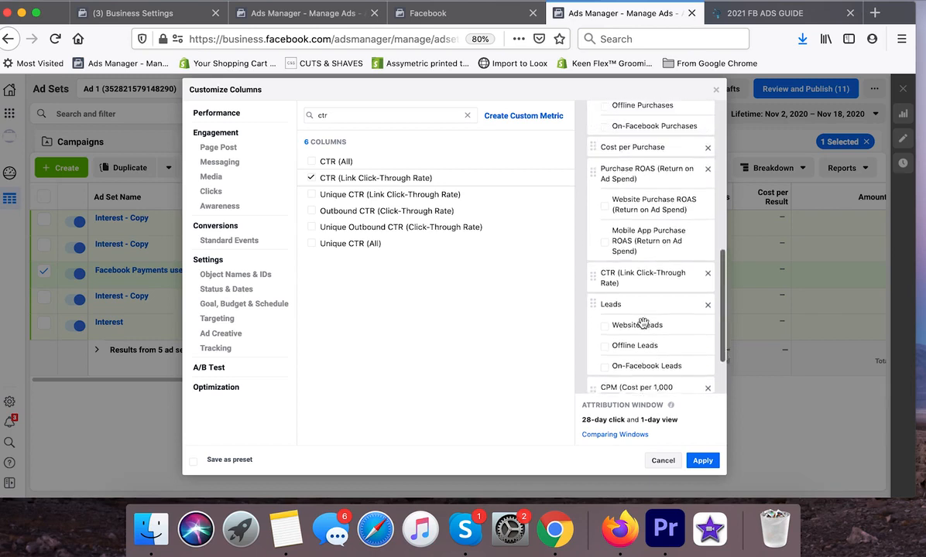
scroll(643, 324, up, 5)
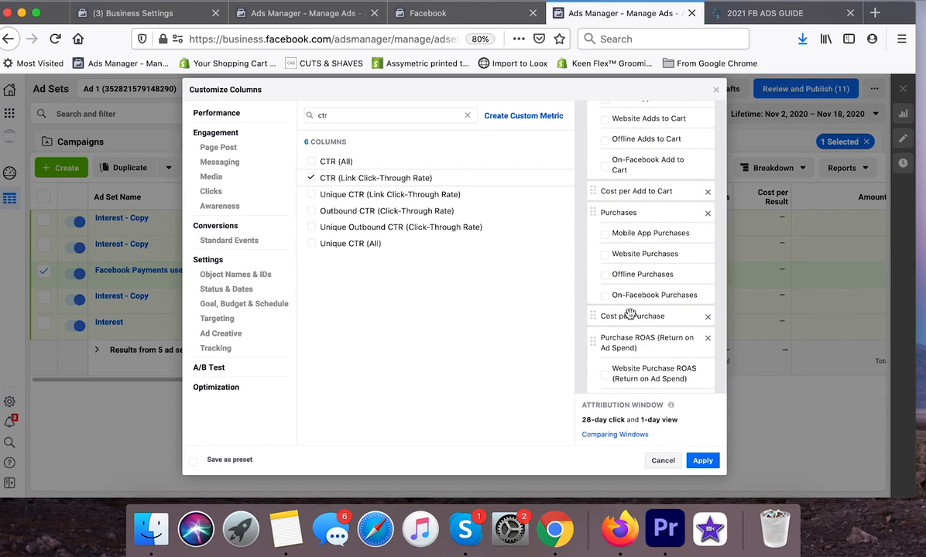
scroll(630, 314, down, 5)
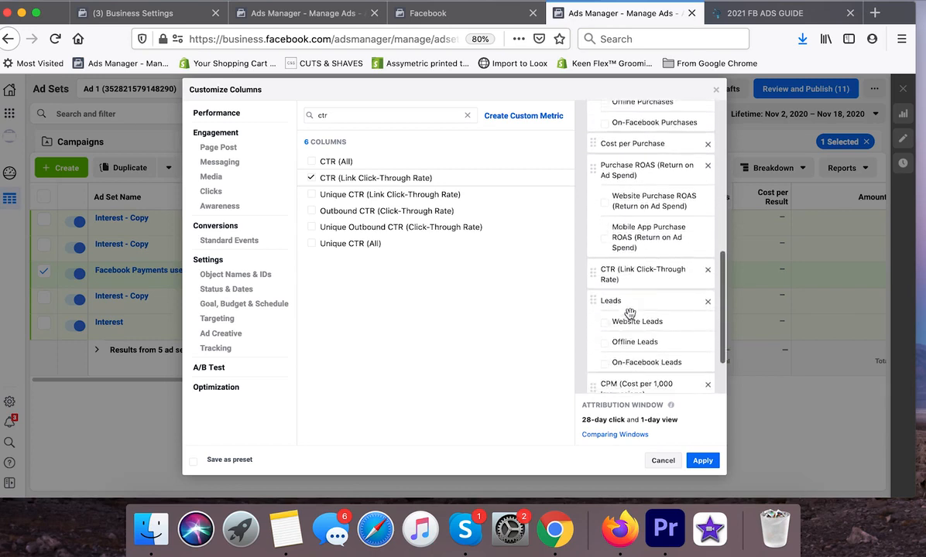
scroll(630, 313, up, 9)
scroll(630, 313, up, 2)
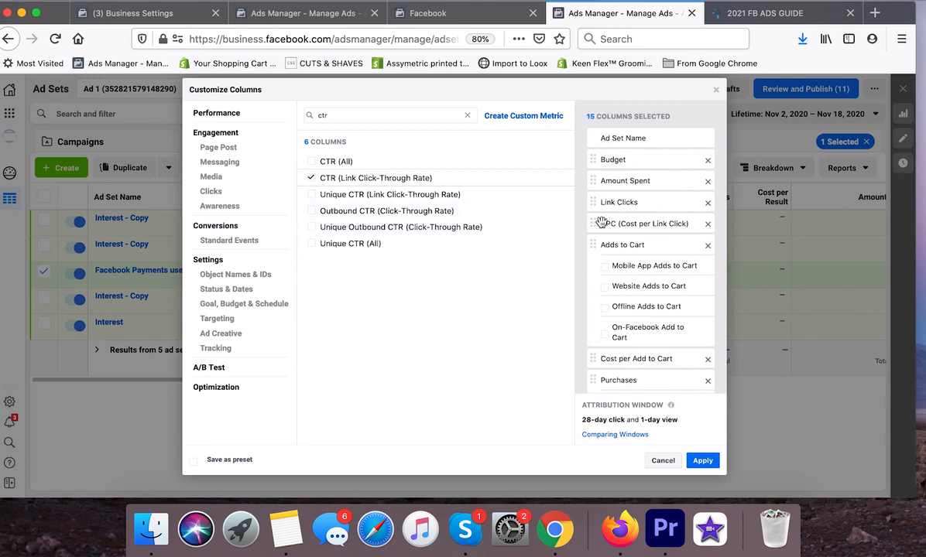
scroll(603, 244, down, 3)
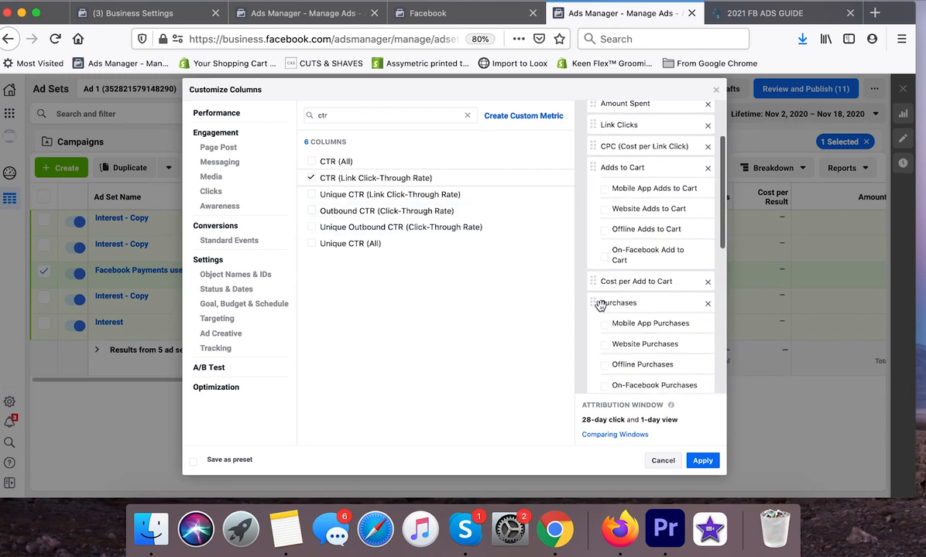
scroll(600, 307, down, 5)
scroll(601, 307, down, 1)
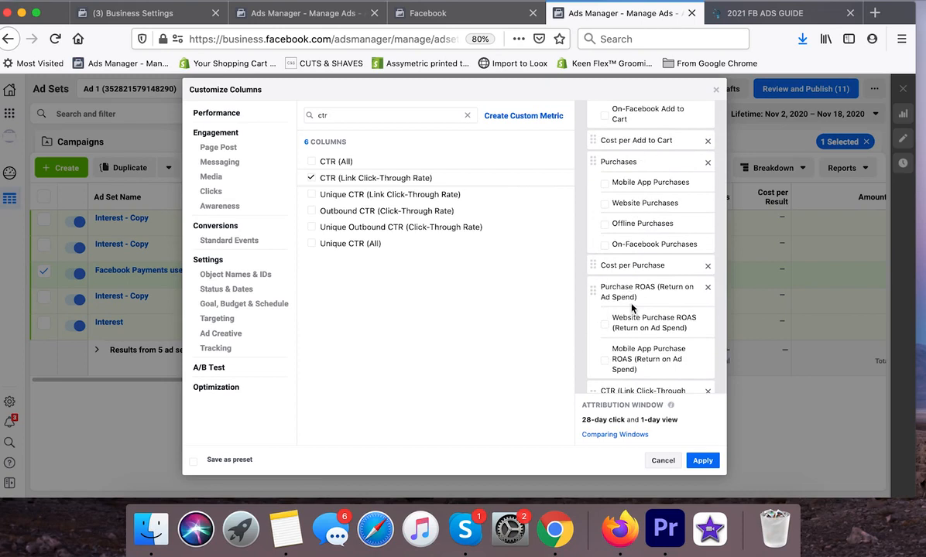
scroll(642, 295, up, 5)
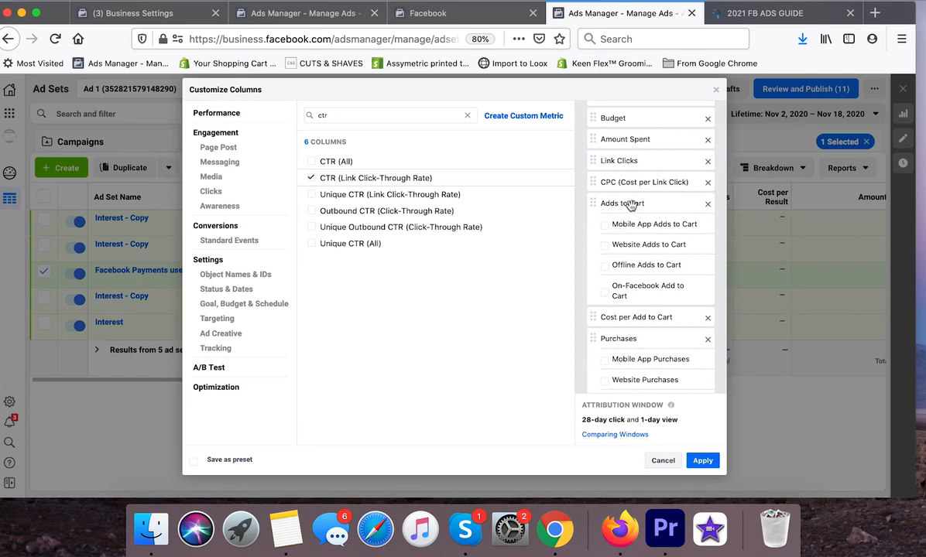
Review the complete selected column list, from Ad Set Name through the purchase and lead metrics to Cost per Lead.
scroll(623, 259, down, 5)
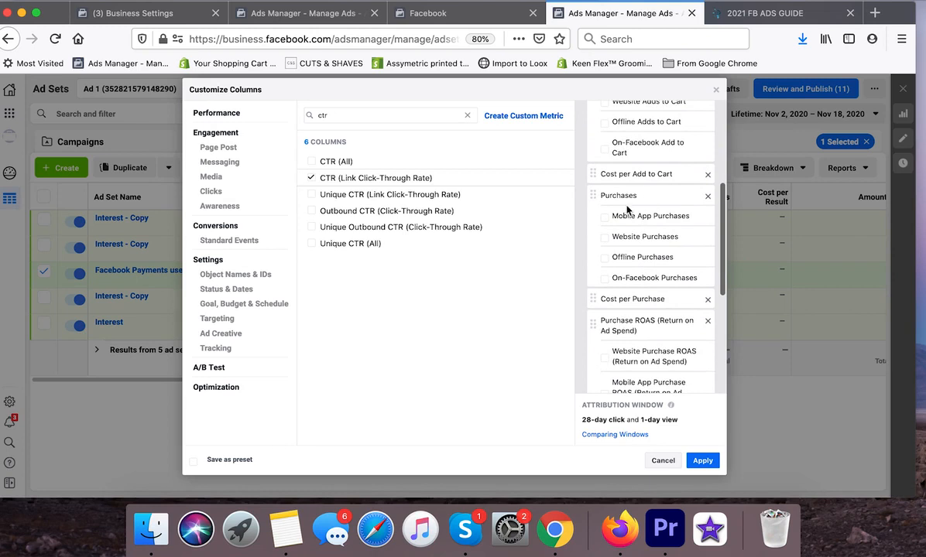
scroll(603, 286, down, 7)
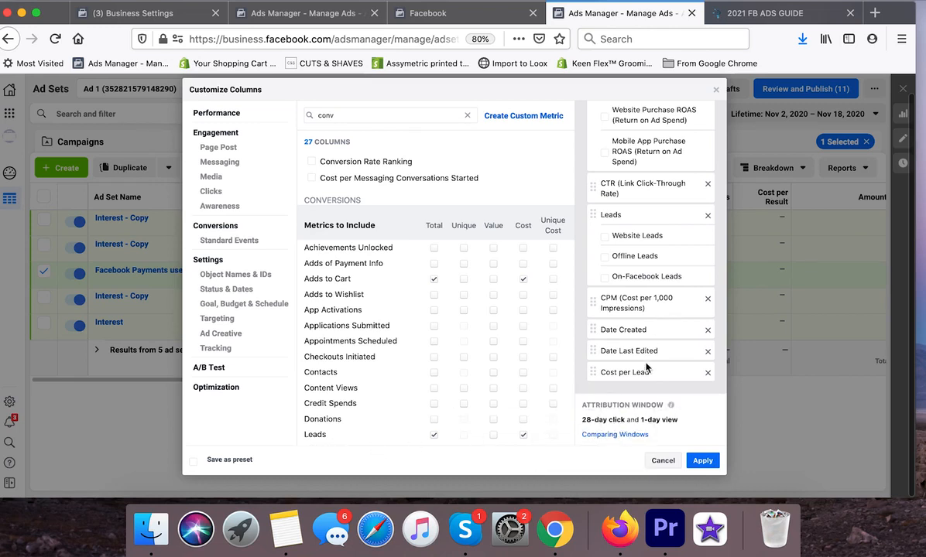
scroll(644, 367, up, 2)
scroll(644, 367, up, 5)
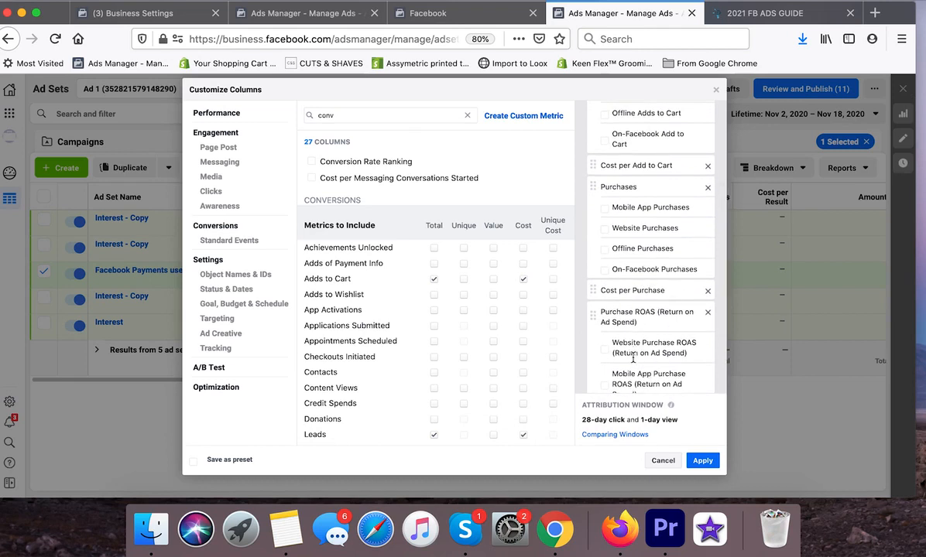
scroll(634, 357, down, 2)
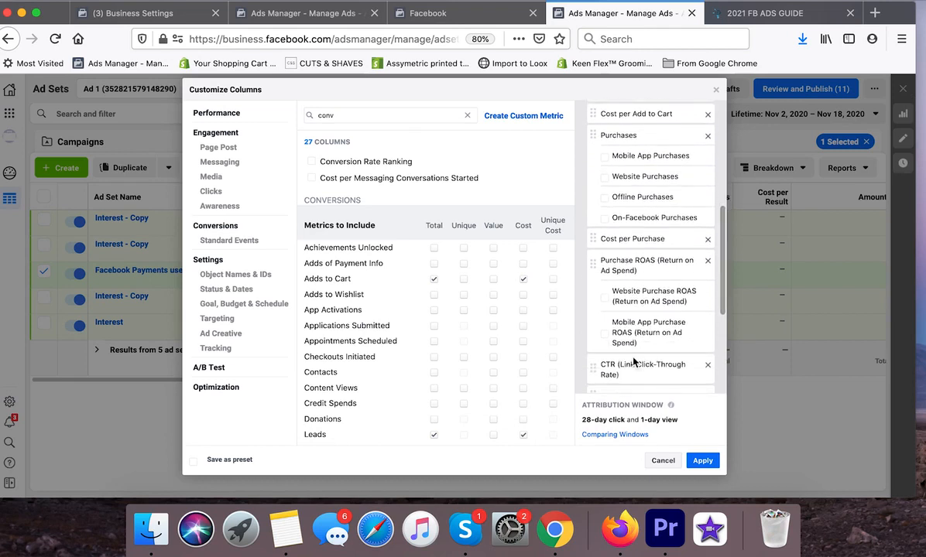
scroll(637, 285, down, 7)
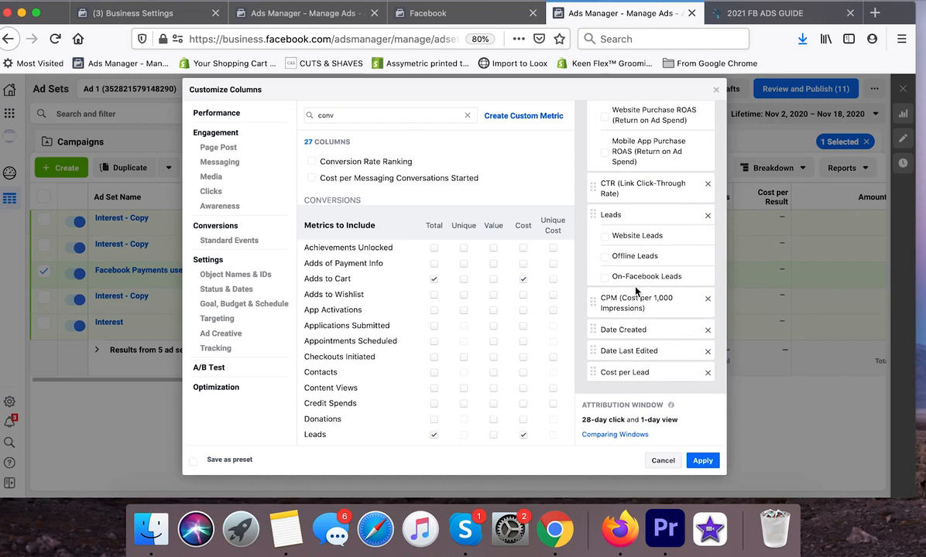
scroll(636, 291, up, 20)
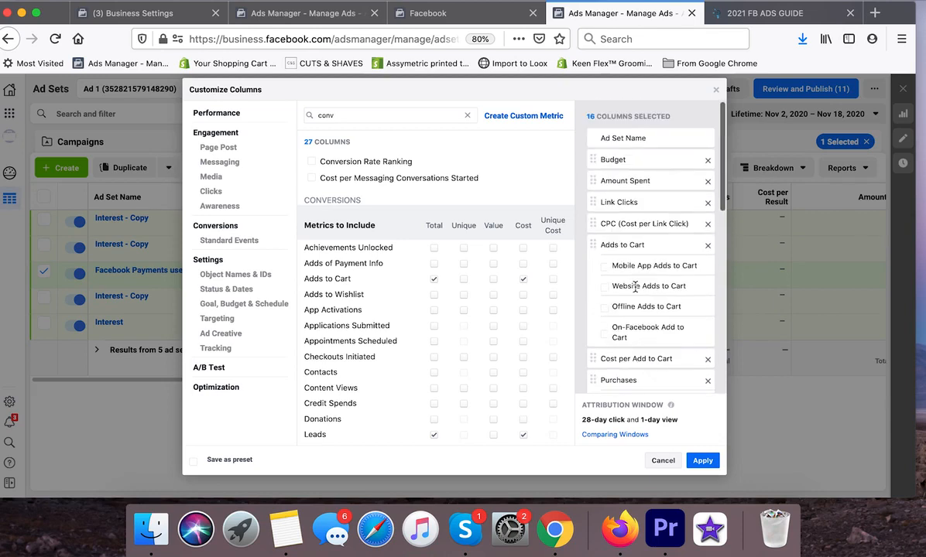
scroll(598, 358, down, 15)
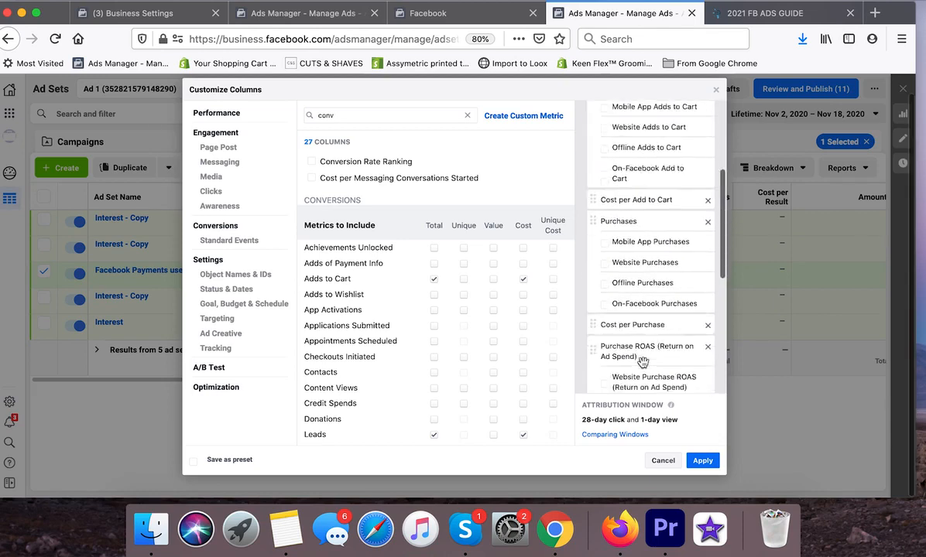
Save the column selection as a preset named with the account owner's first name followed by "Columns", and apply it.
click(192, 461)
click(319, 462)
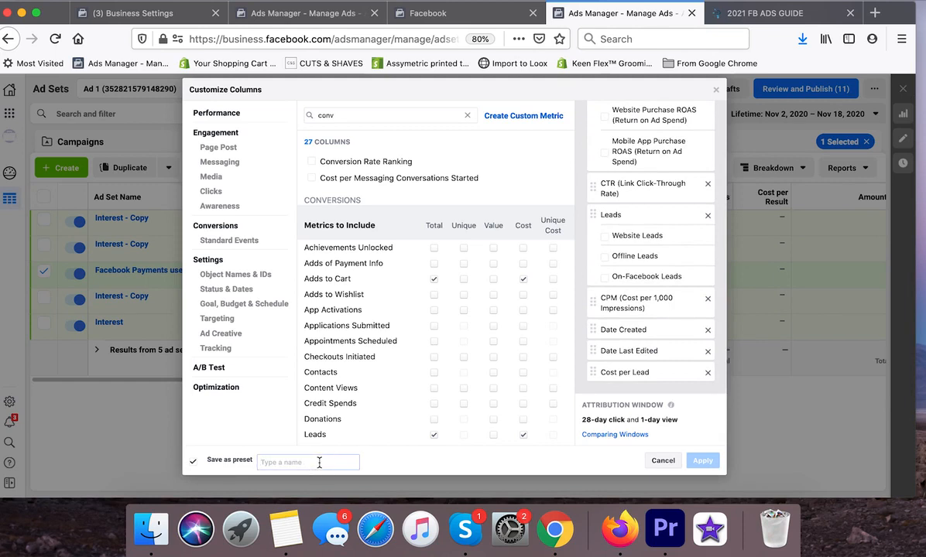
text(Travis Columns)
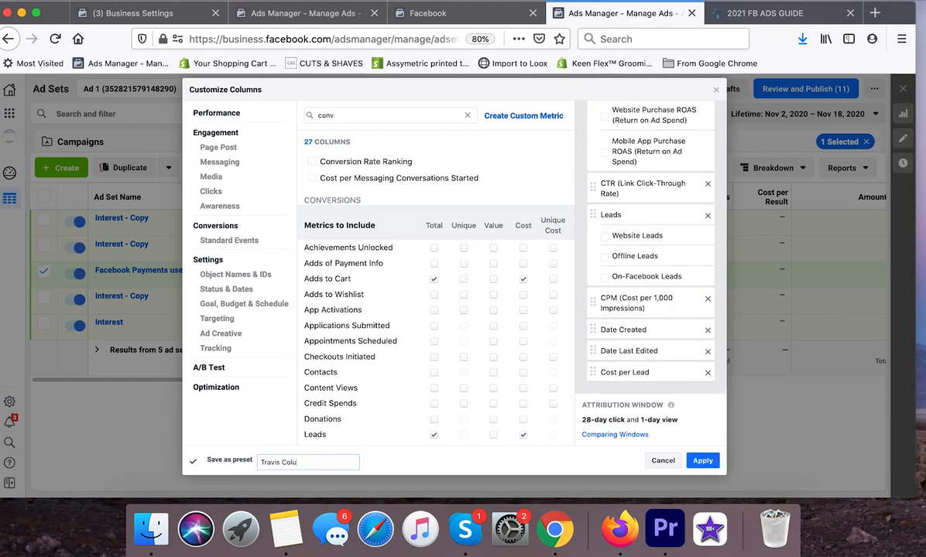
click(708, 461)
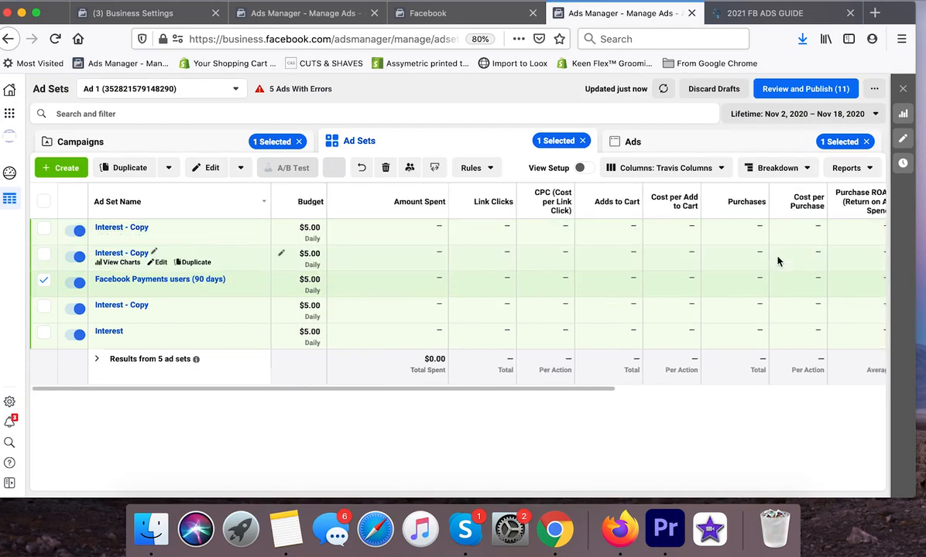
Mark Columns as done in the Facebook Ads Tutorial 2021 checklist in Notes, and return to Ads Manager in the browser.
click(277, 518)
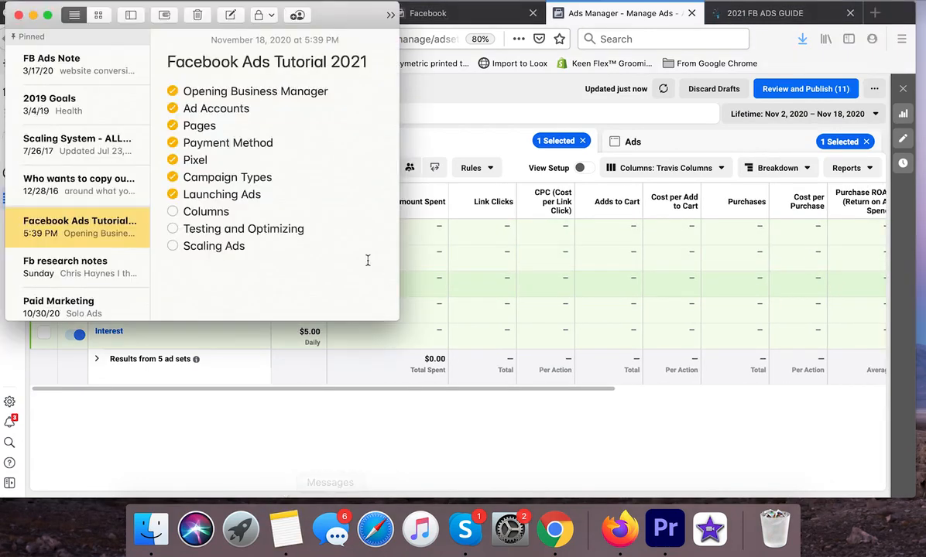
click(172, 211)
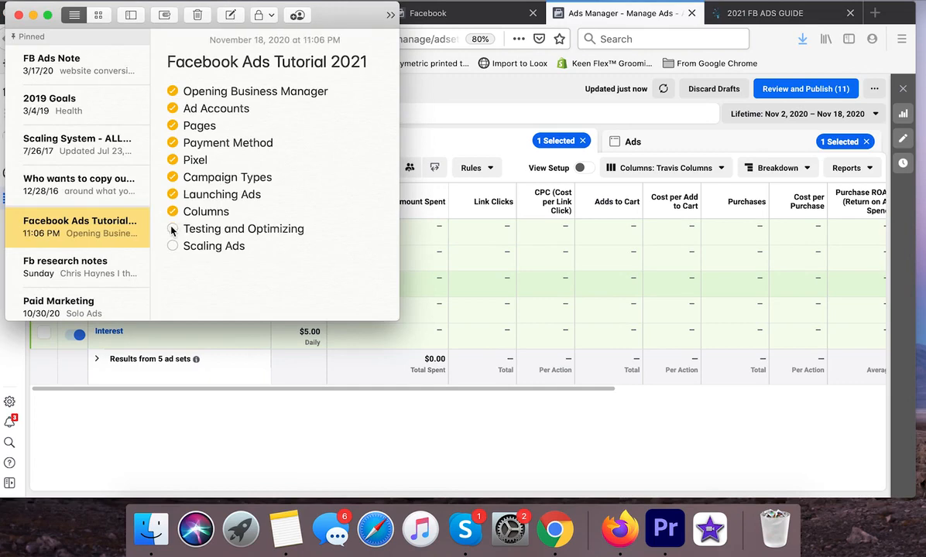
click(472, 90)
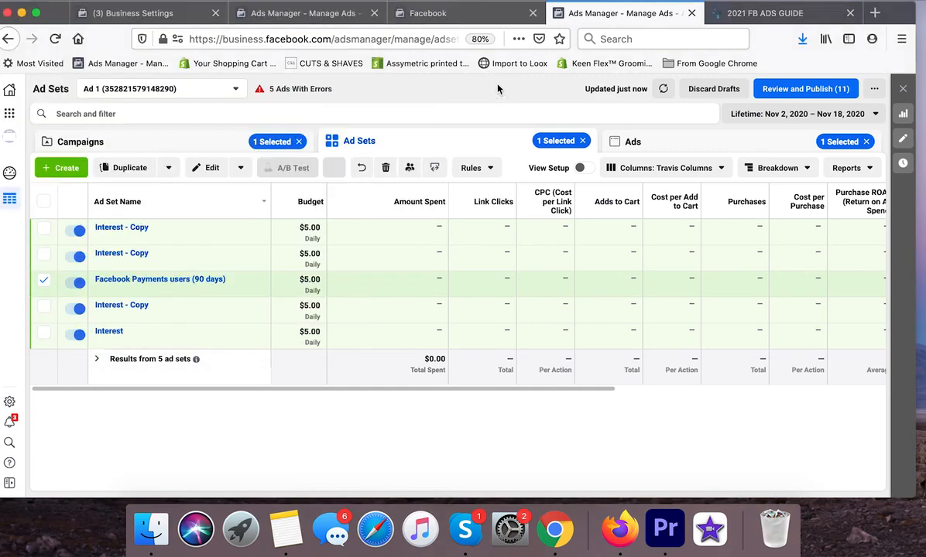
Go to the Proud Patriot ad account's ad sets and clear the selection filter so all ad sets are listed.
click(451, 15)
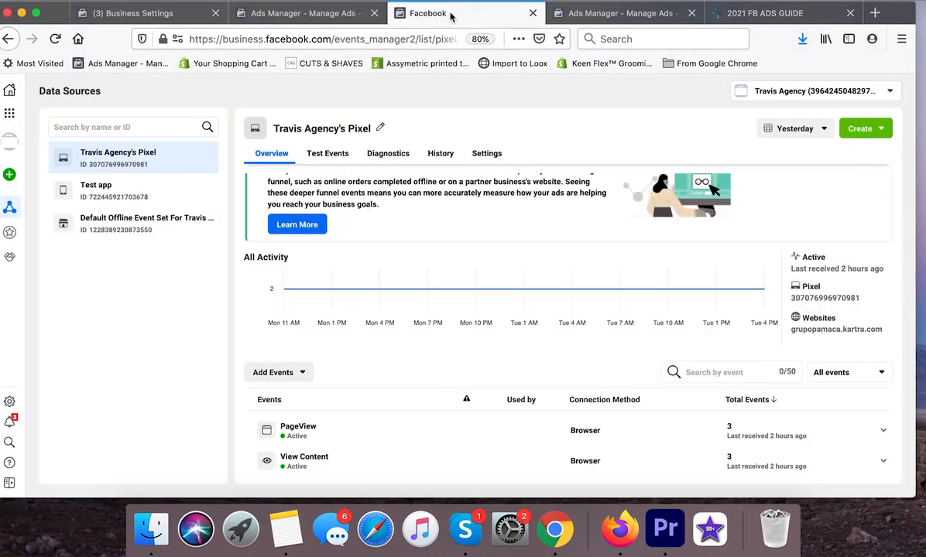
click(309, 13)
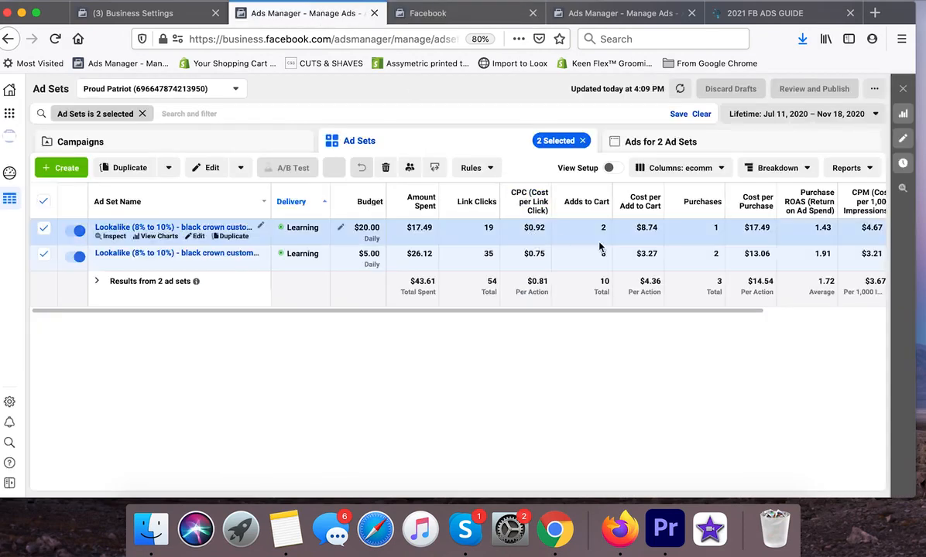
click(144, 114)
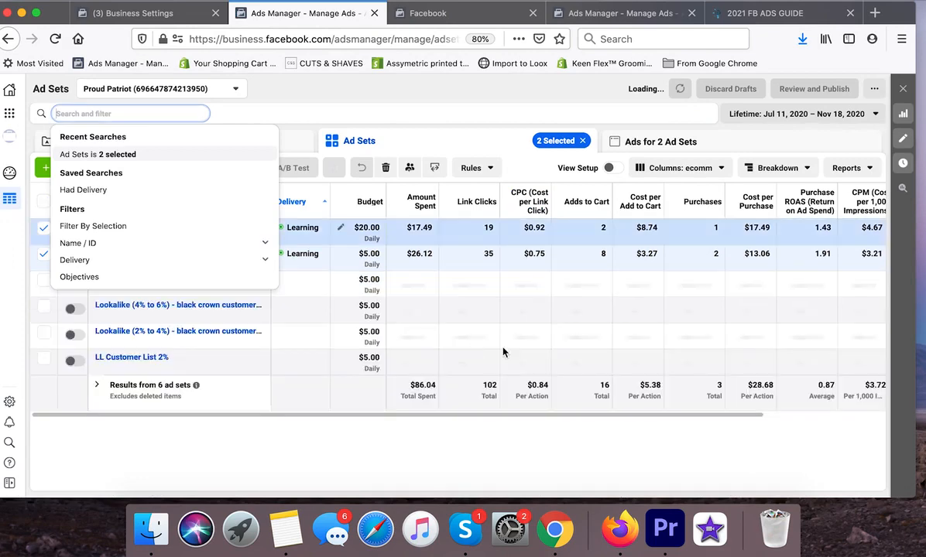
click(438, 89)
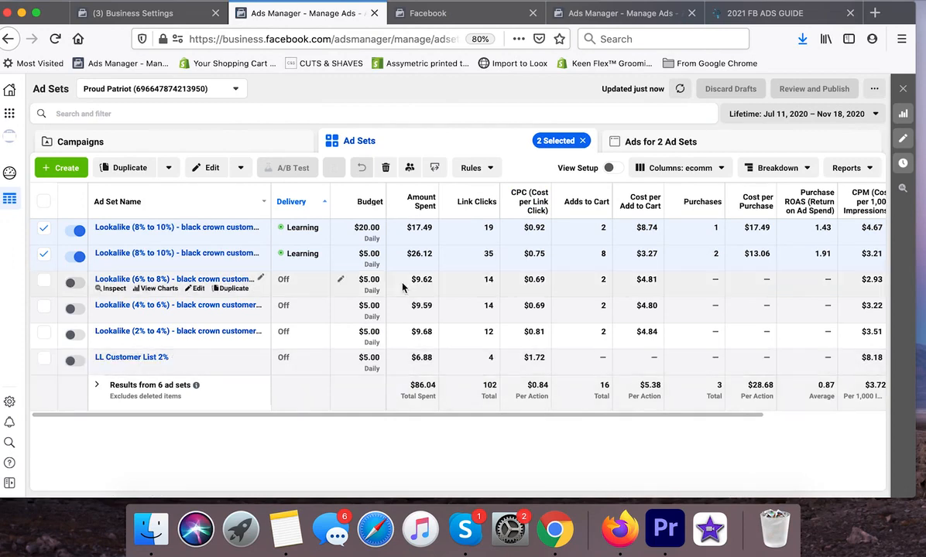
Select all the Proud Patriot ad sets and compare their spend, cost per click, adds to cart and purchases.
click(44, 201)
click(44, 230)
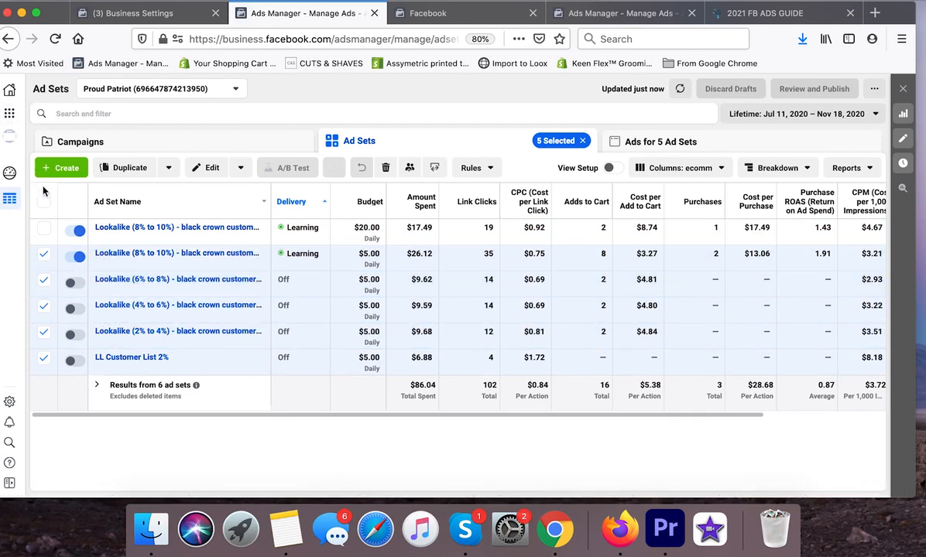
mouse_move(71, 264)
mouse_move(142, 269)
click(44, 227)
click(44, 254)
click(44, 257)
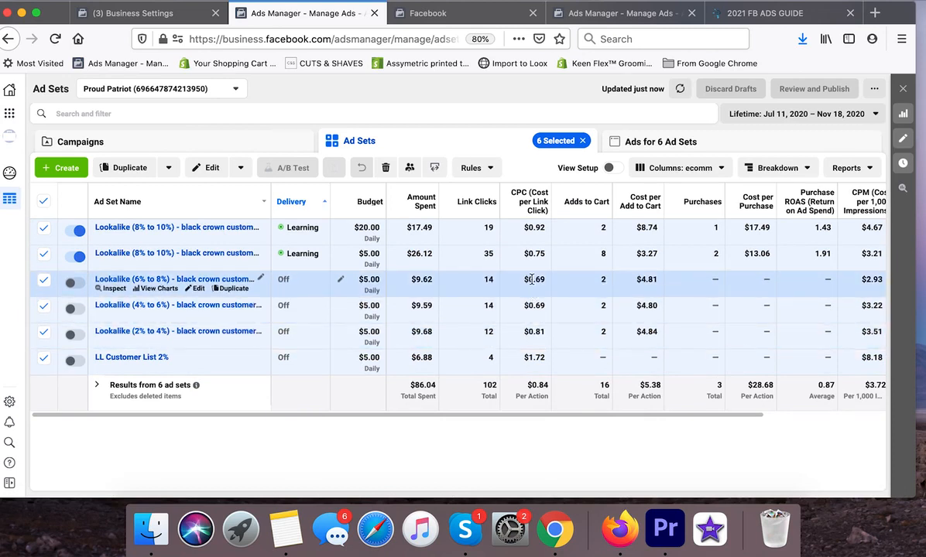
Duplicate only the $5 daily Lookalike (8% to 10%) ad set into a new Conversions campaign named "LL 8% - 10% Winner - CBO $30".
click(43, 201)
click(44, 254)
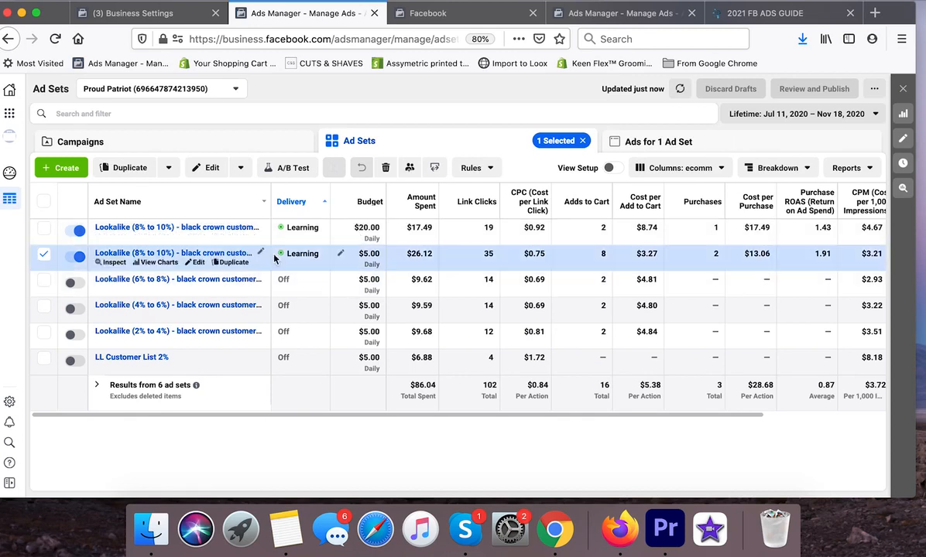
click(45, 256)
click(43, 260)
click(120, 170)
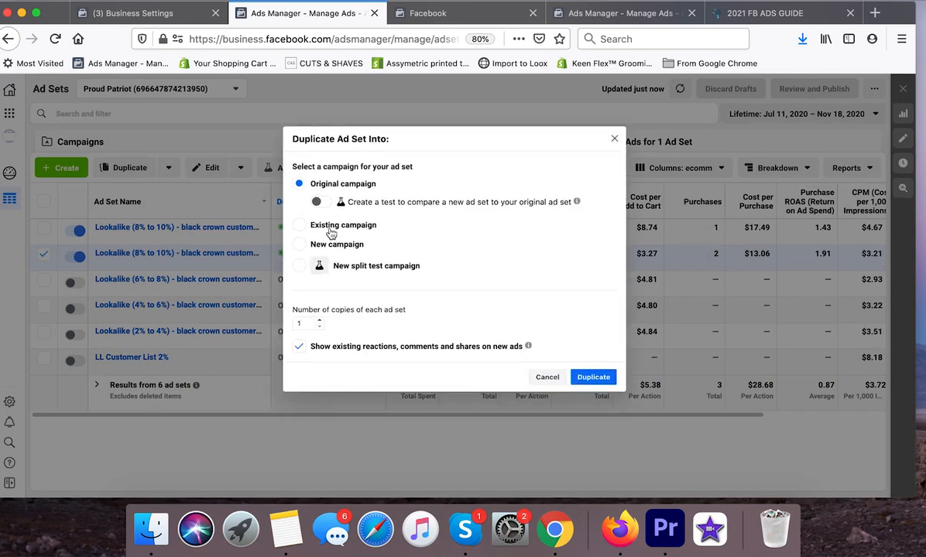
click(299, 245)
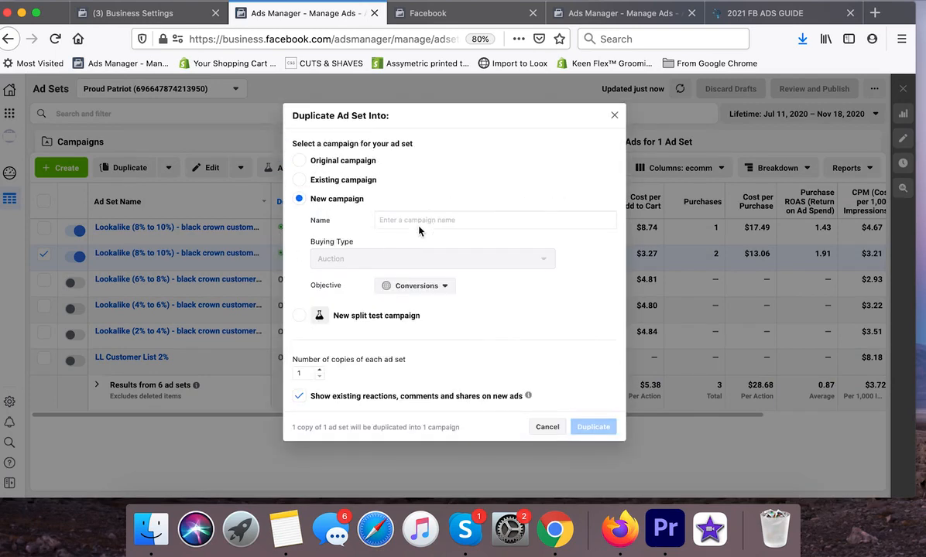
text(LL)
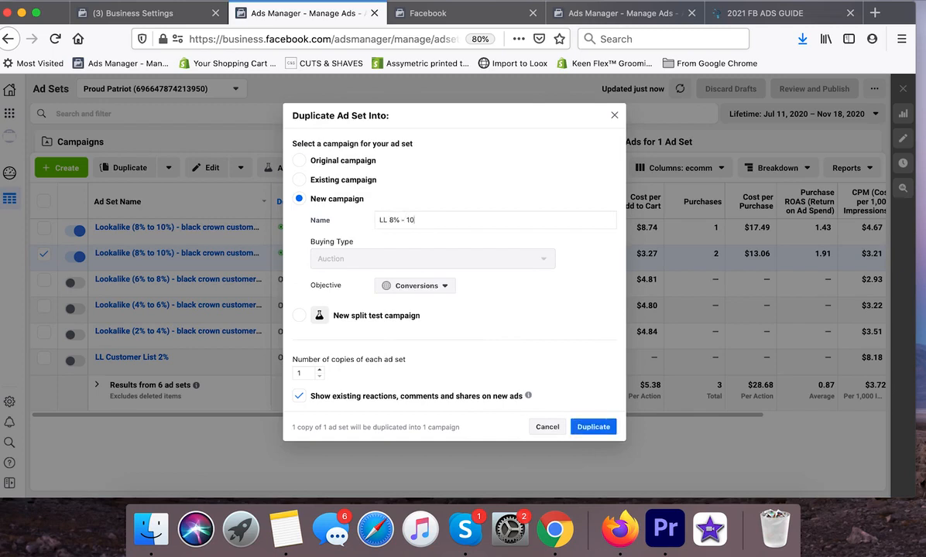
text(8% - 10% Winner - CBO $100)
drag(487, 220, 472, 220)
text(30)
click(593, 428)
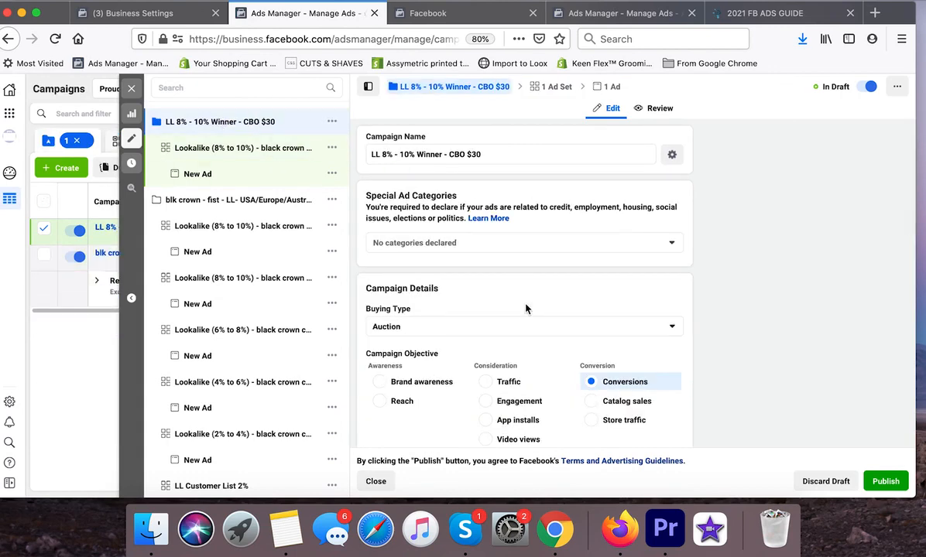
Enable Campaign Budget Optimization for the new campaign and set its daily budget to $100.
scroll(526, 309, down, 5)
scroll(526, 309, down, 2)
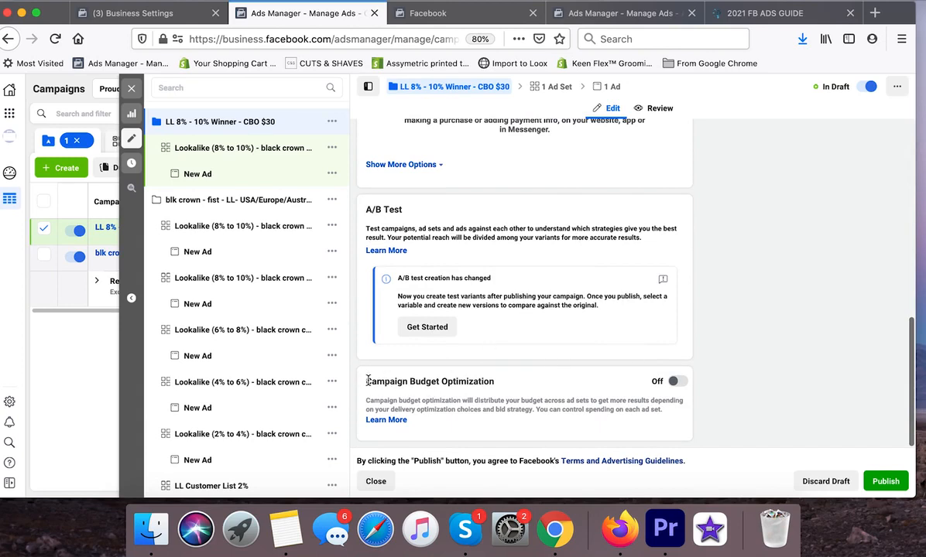
click(676, 383)
scroll(667, 347, down, 2)
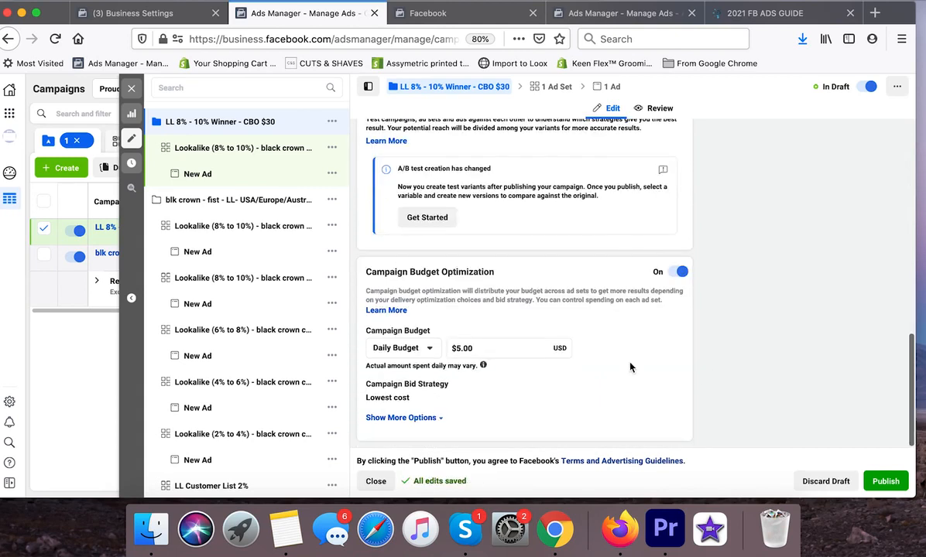
click(480, 348)
key(BackSpace)
key(BackSpace)
key(BackSpace)
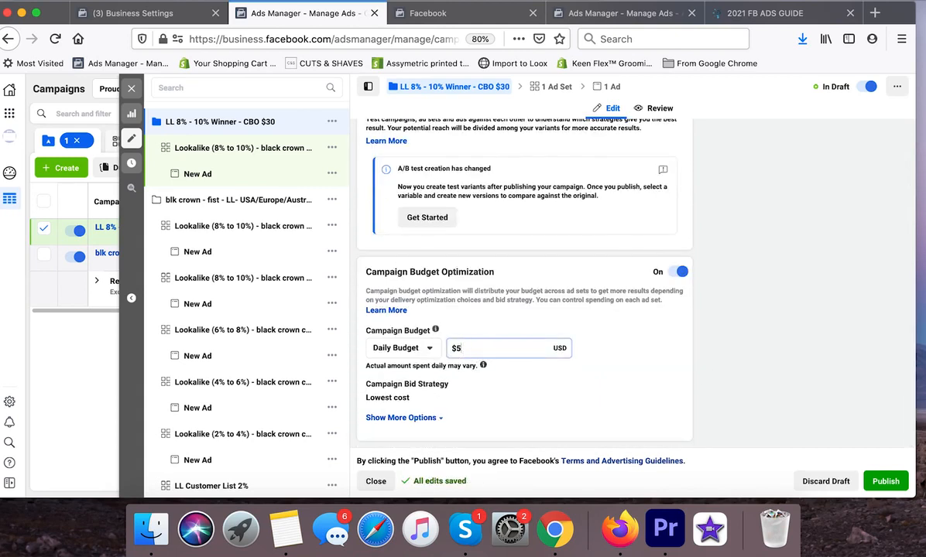
text(100)
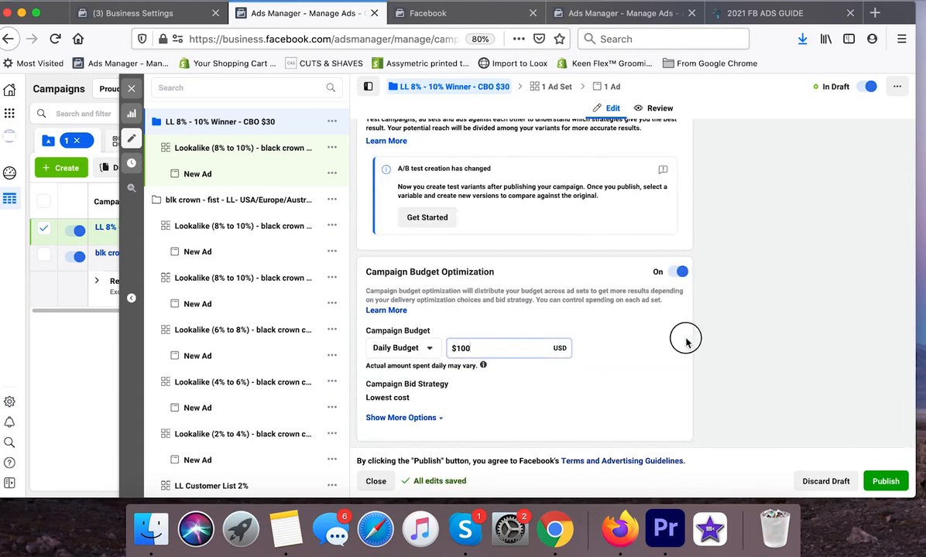
click(687, 342)
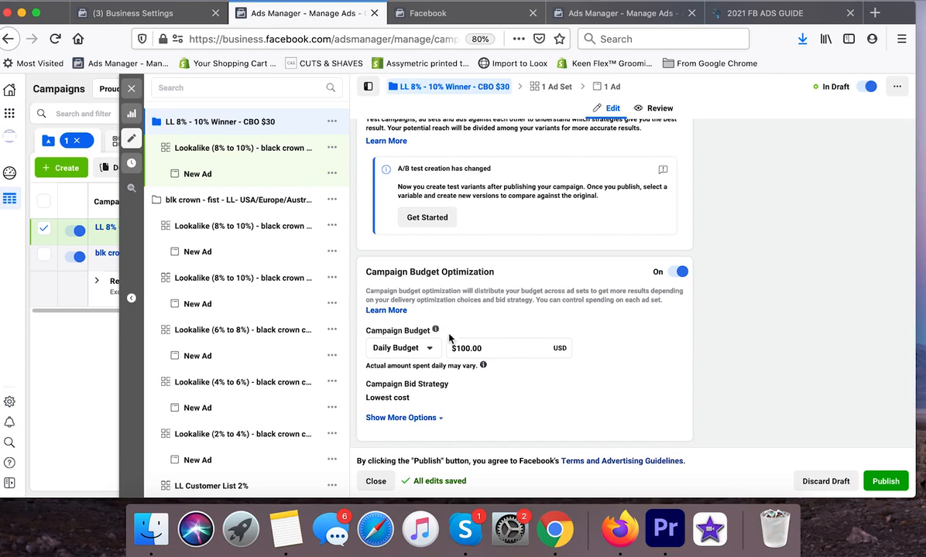
Make four copies of the new campaign's Lookalike (8% to 10%) ad set in the original campaign, and select every ad set.
click(133, 93)
click(379, 143)
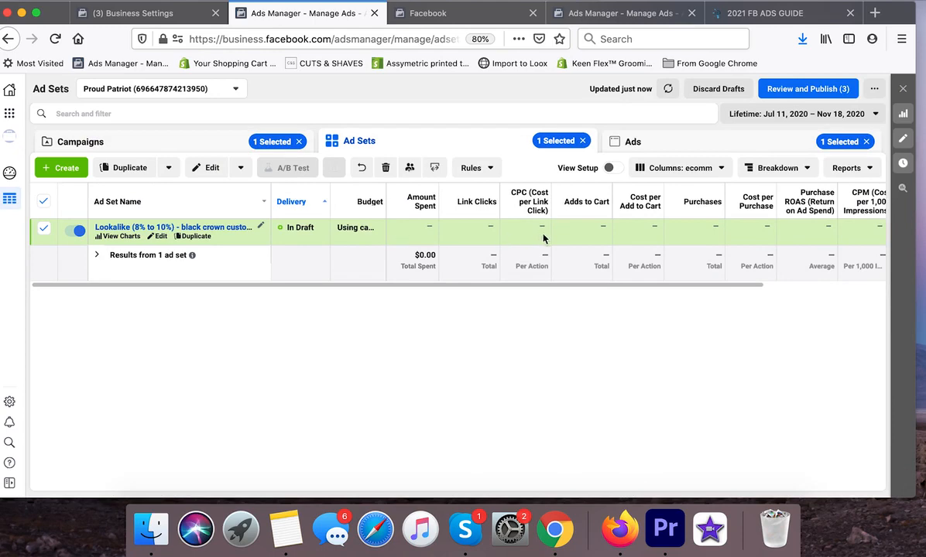
click(122, 169)
click(298, 310)
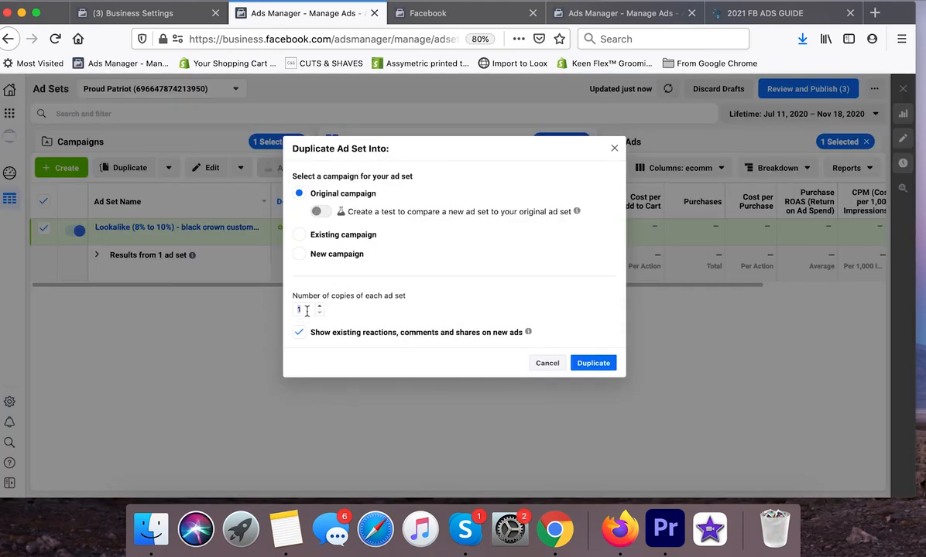
text(4)
click(593, 363)
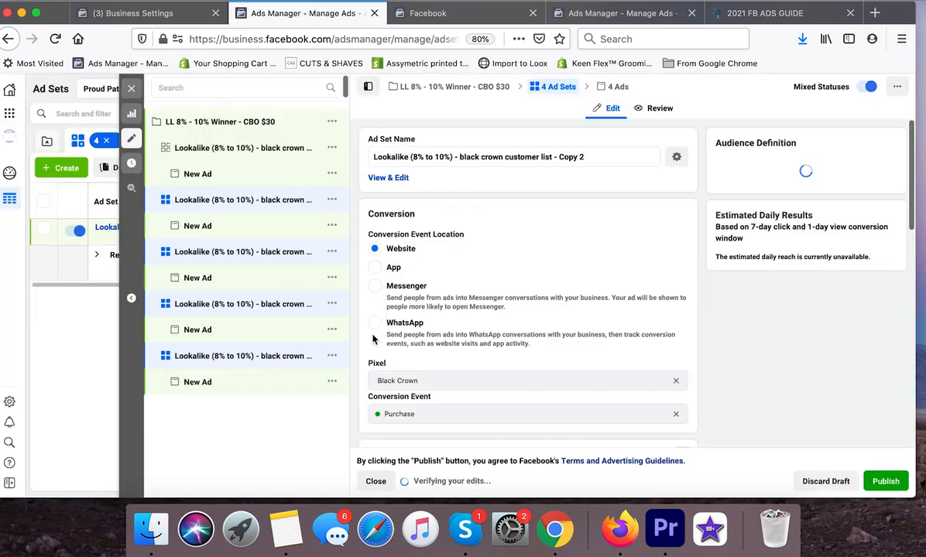
click(132, 90)
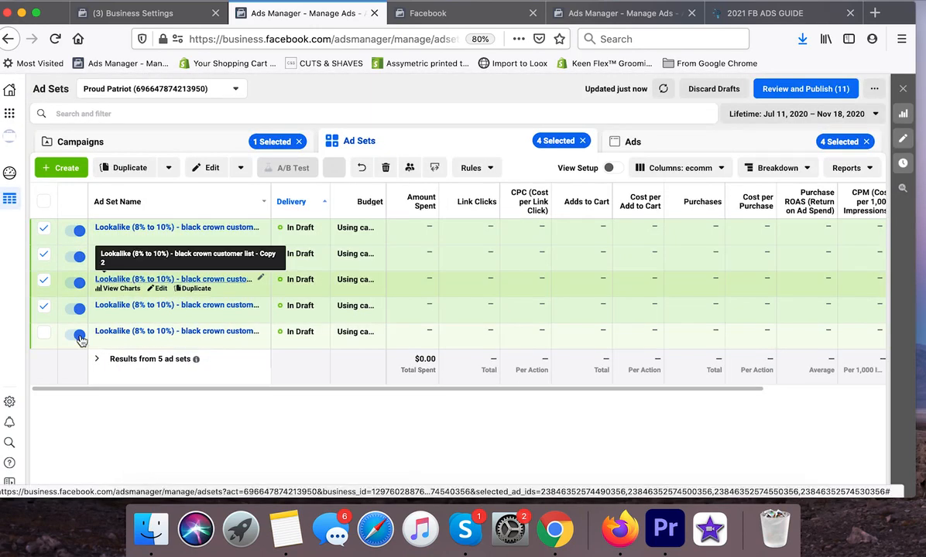
click(45, 333)
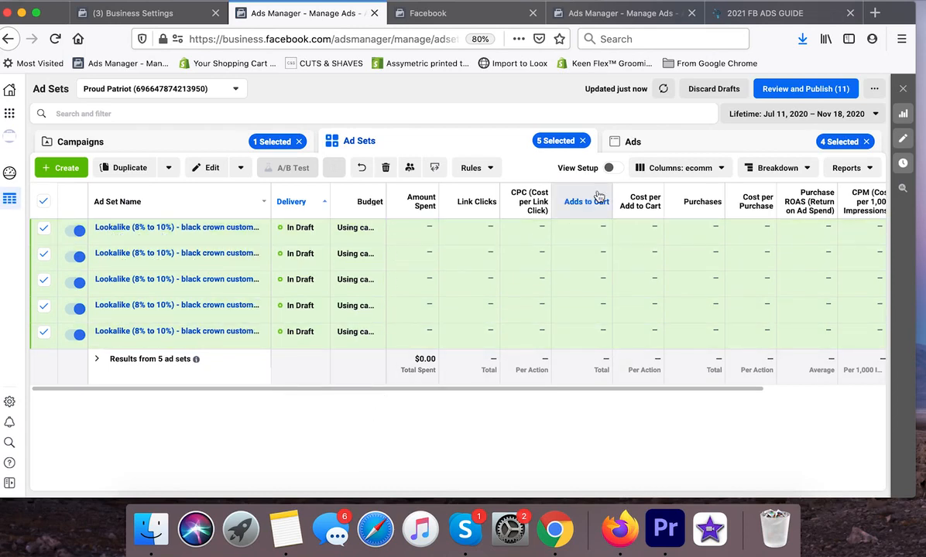
Return to the campaign list and mark Testing and Optimizing as done in the Notes checklist.
click(203, 140)
click(287, 542)
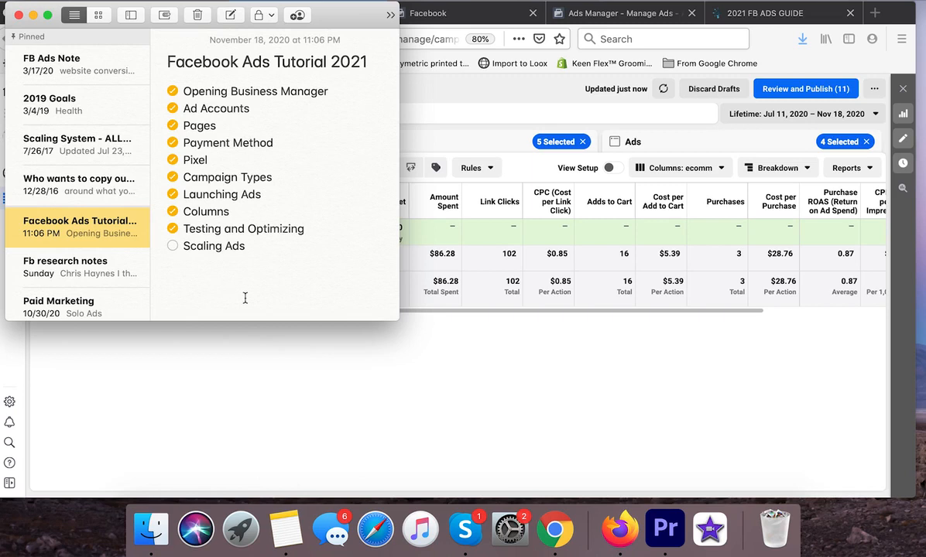
Switch the campaign selection to "blk crown - fist - LL- USA/Europe/Australia", view its ad sets, and select the Lookalike (6% to 8%) one.
click(473, 428)
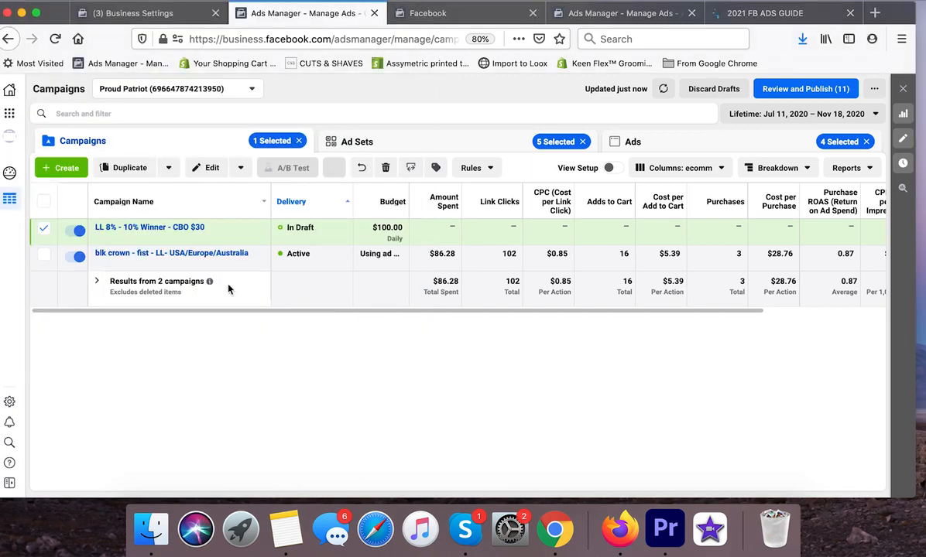
click(43, 231)
click(44, 255)
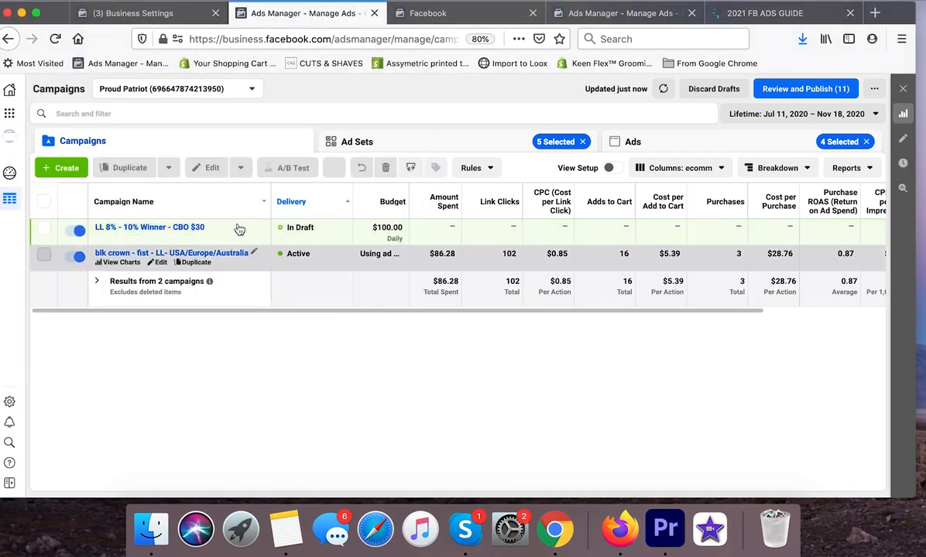
click(405, 143)
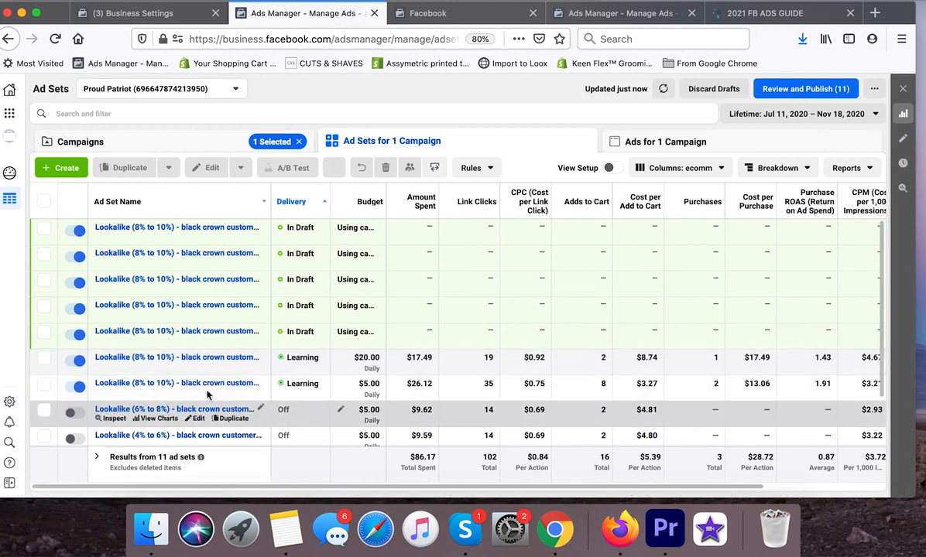
click(75, 416)
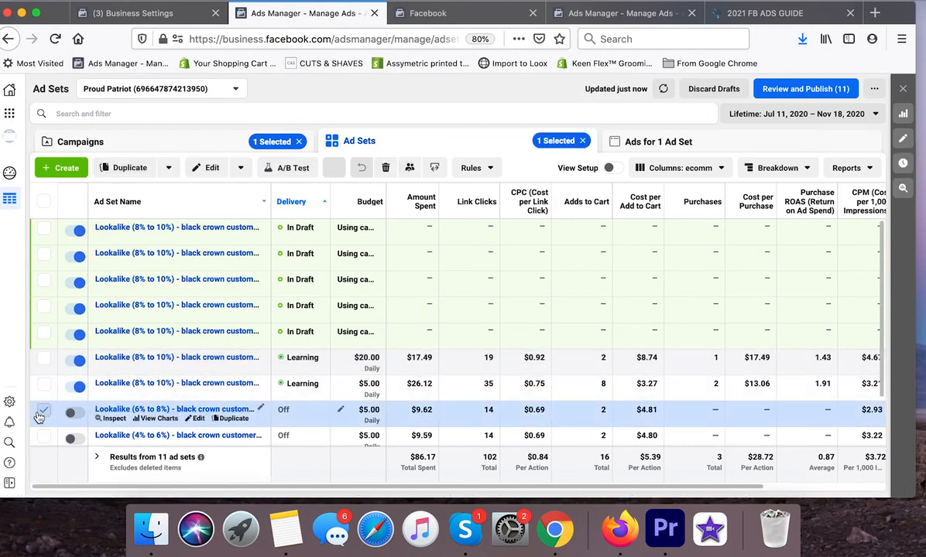
Return to the campaign list and switch to the ad sets open under the Ad 1 account.
click(205, 144)
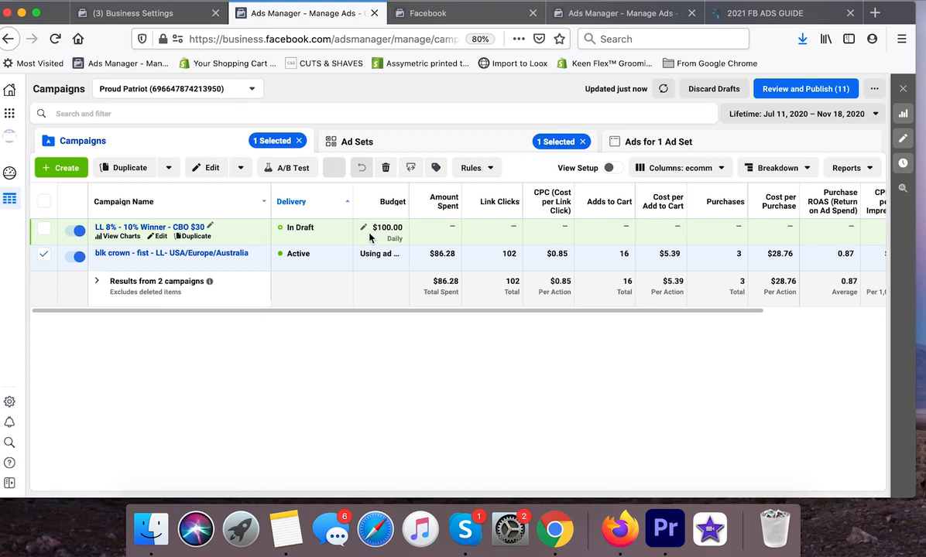
click(594, 14)
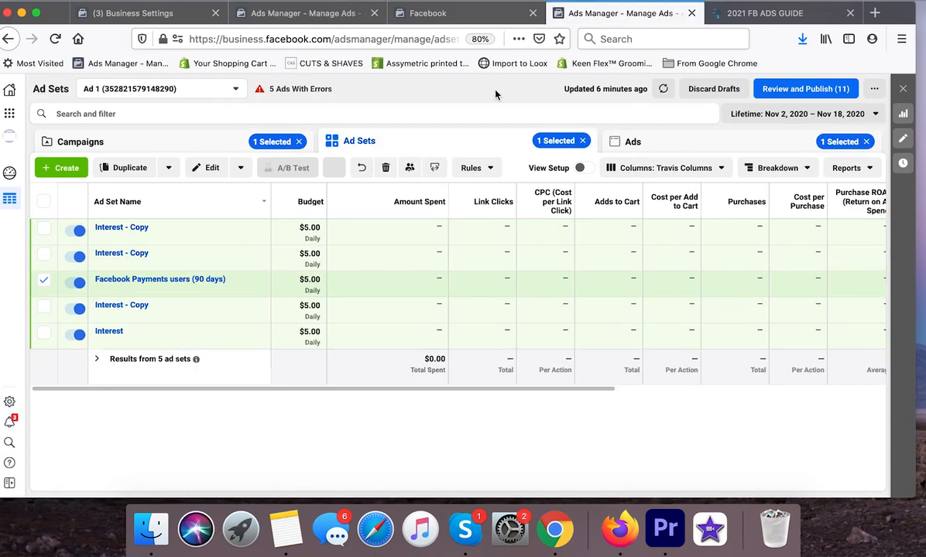